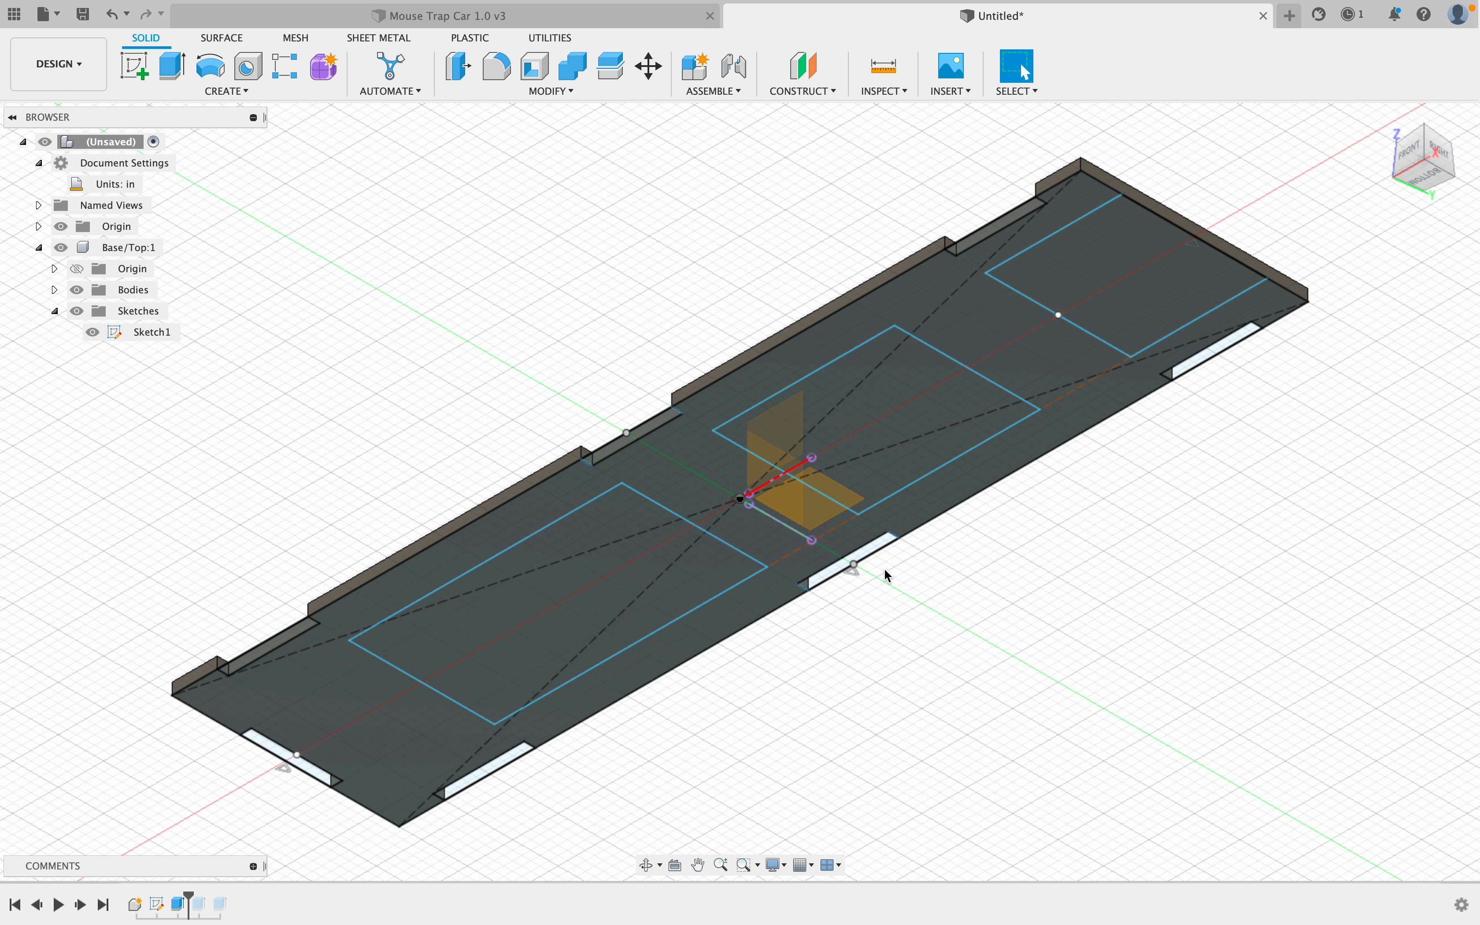
Try cutting the rectangular profile at the plate's far end with an Extrude distance set to the Thickness parameter.
click(1185, 306)
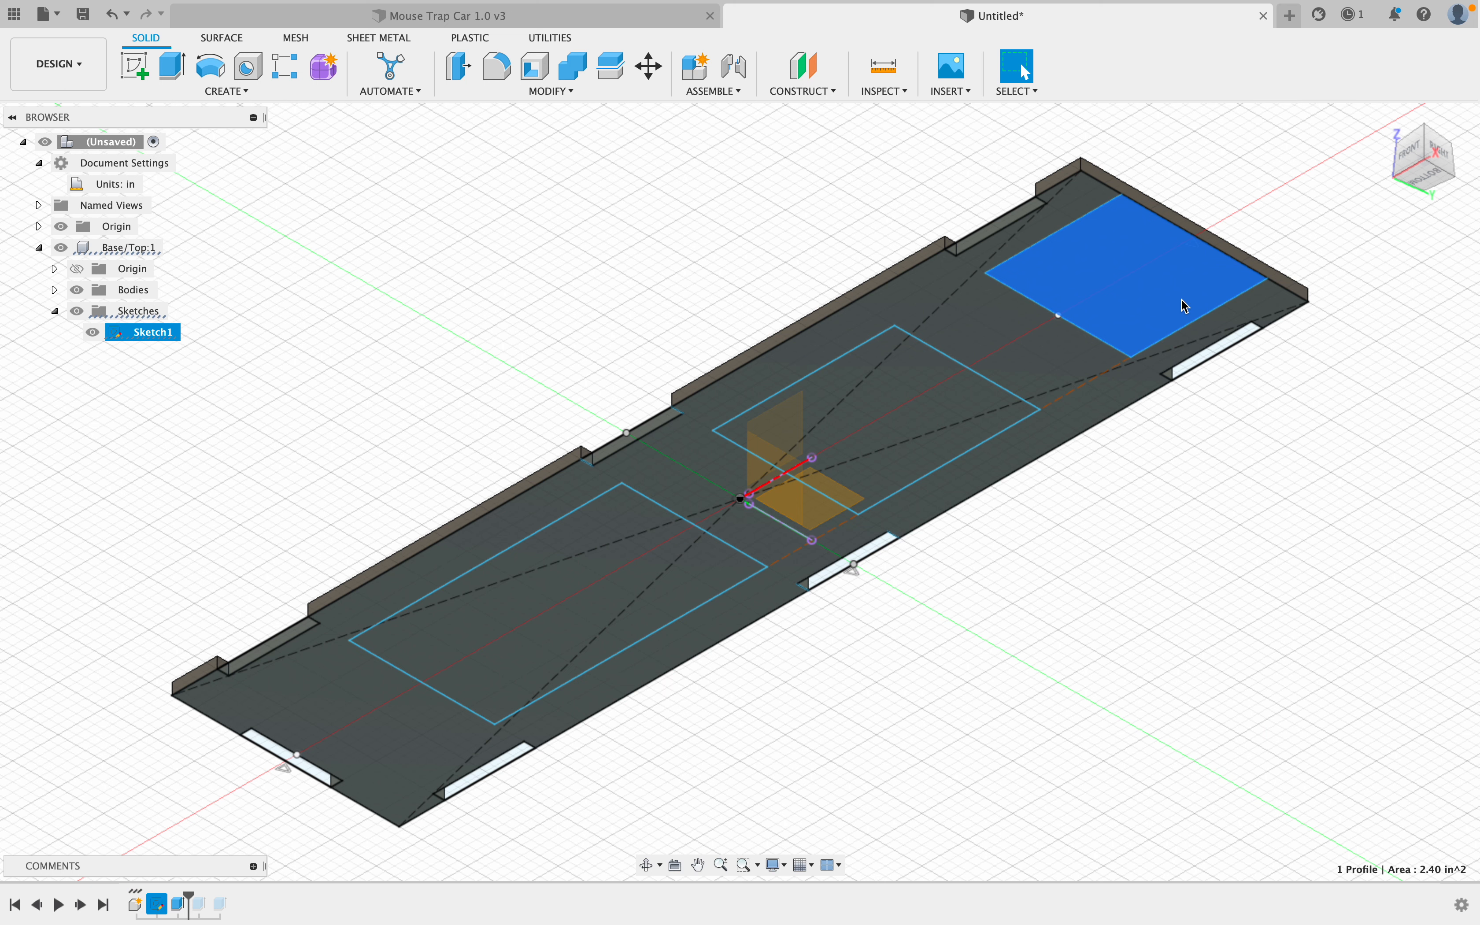
key(e)
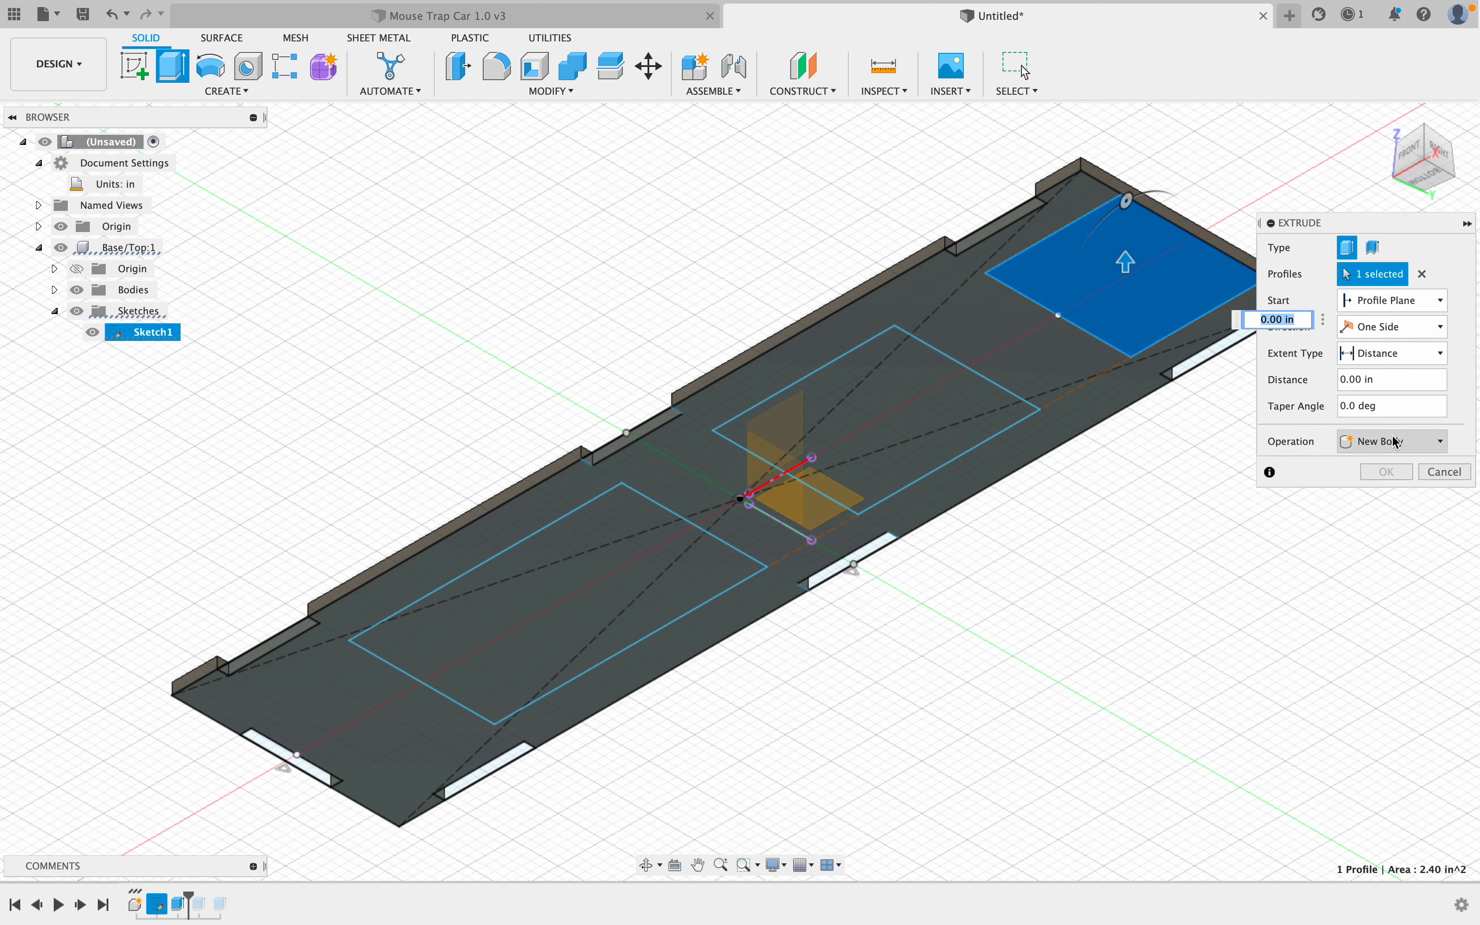
click(1398, 442)
click(1349, 484)
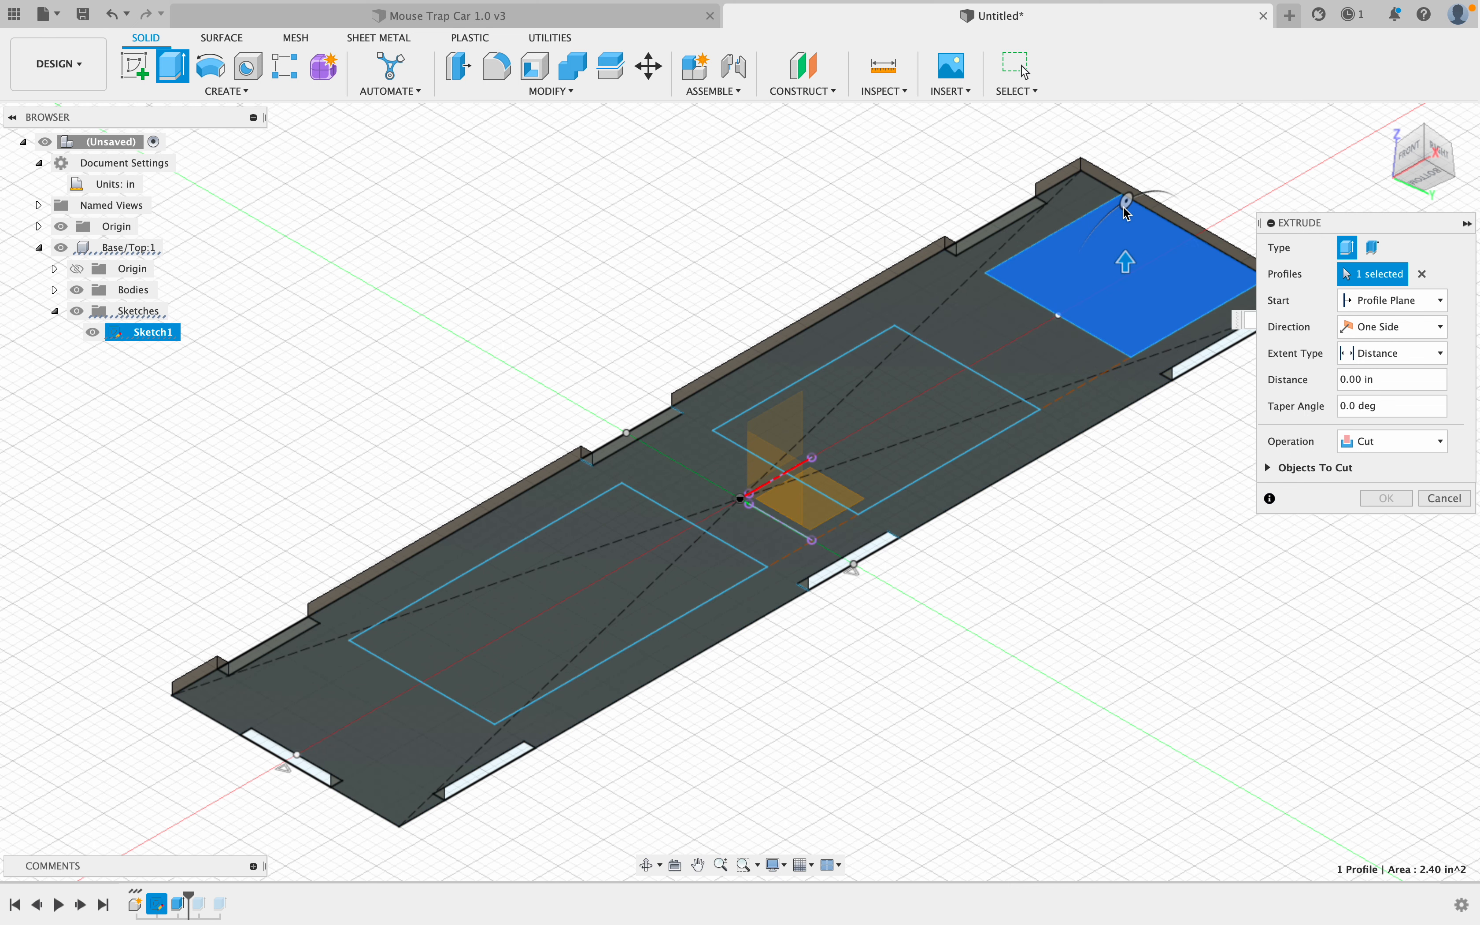
click(1398, 374)
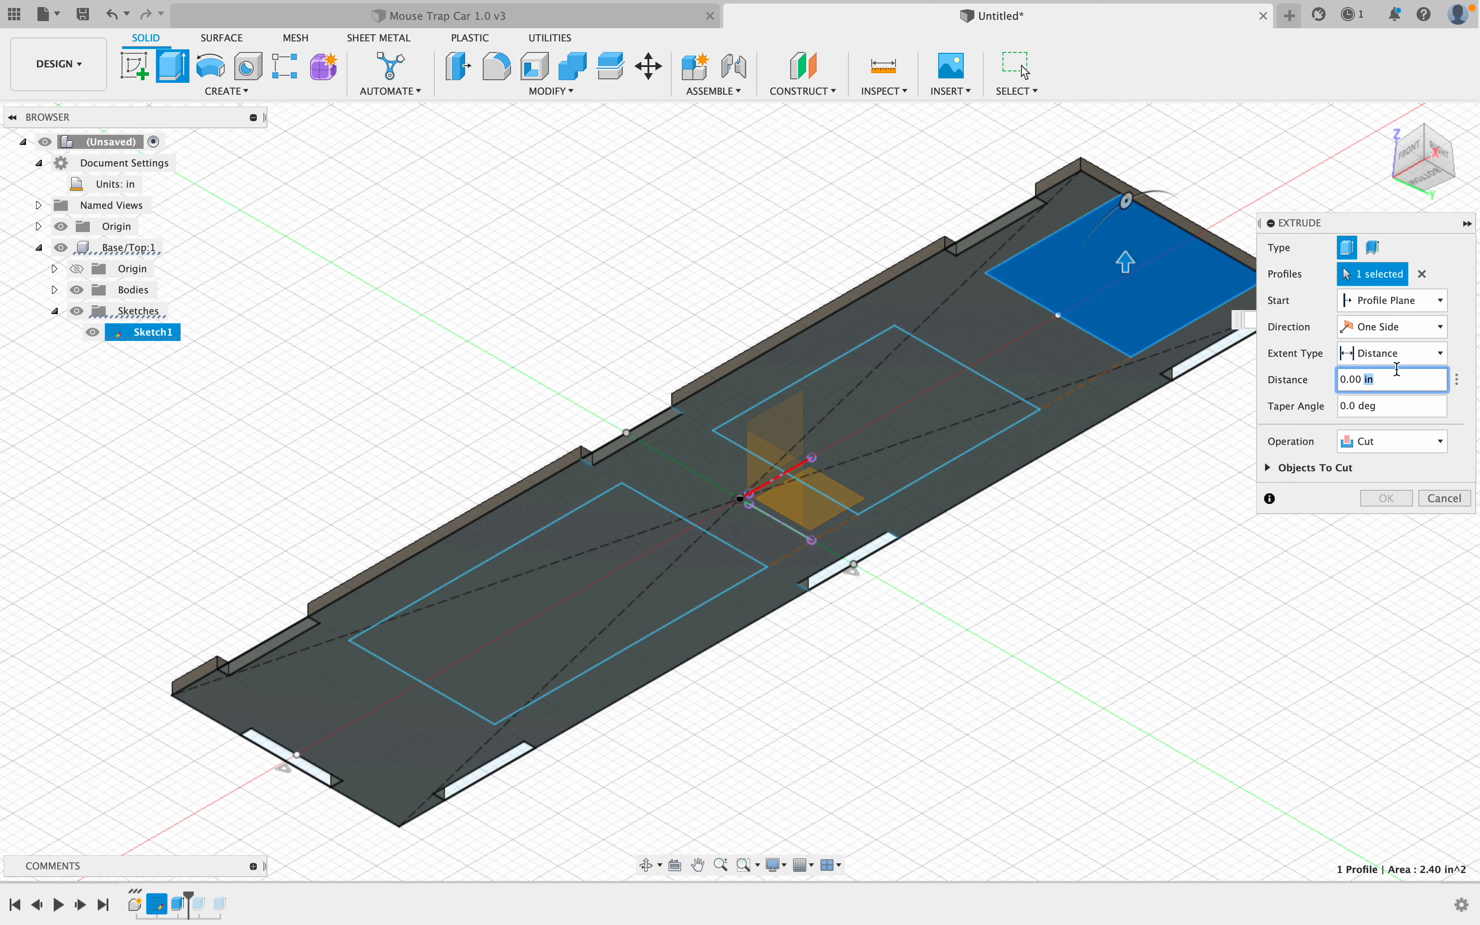
text(THICKNESS)
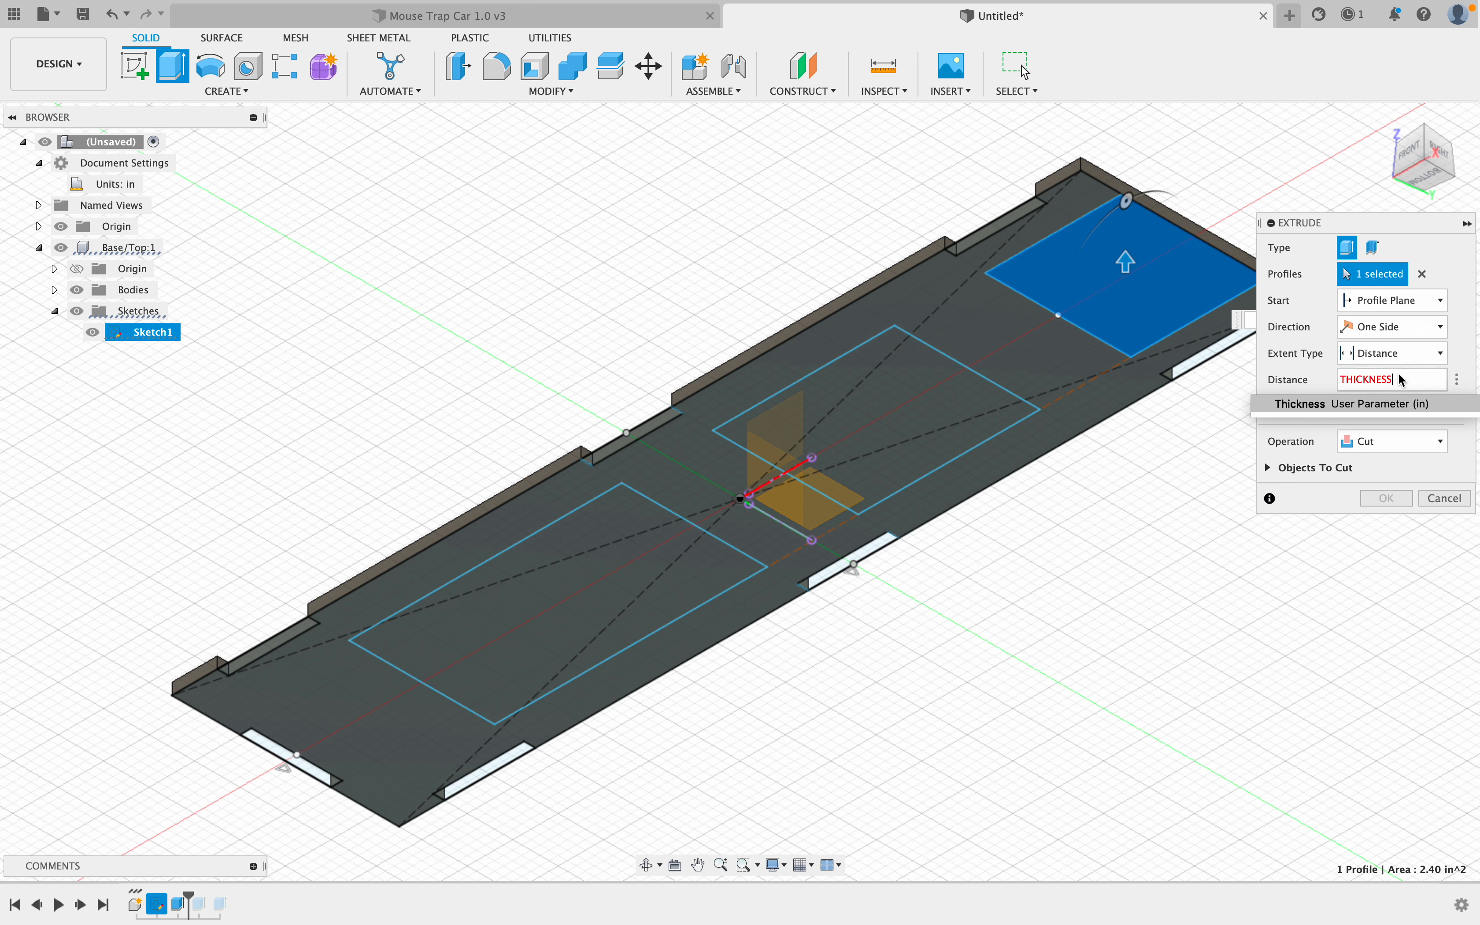
click(1380, 402)
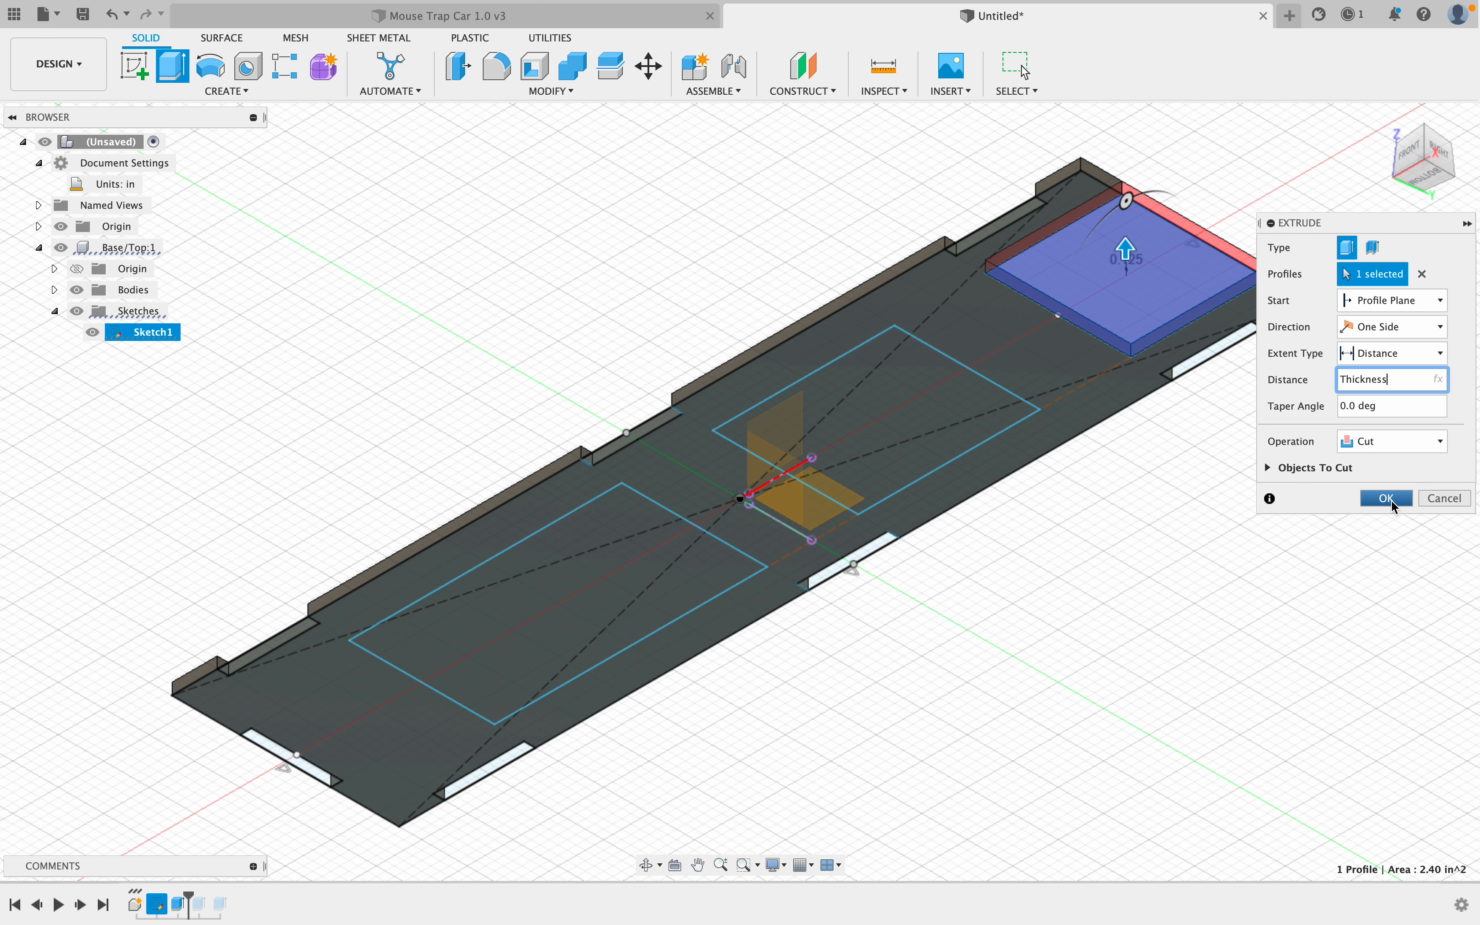
click(1390, 498)
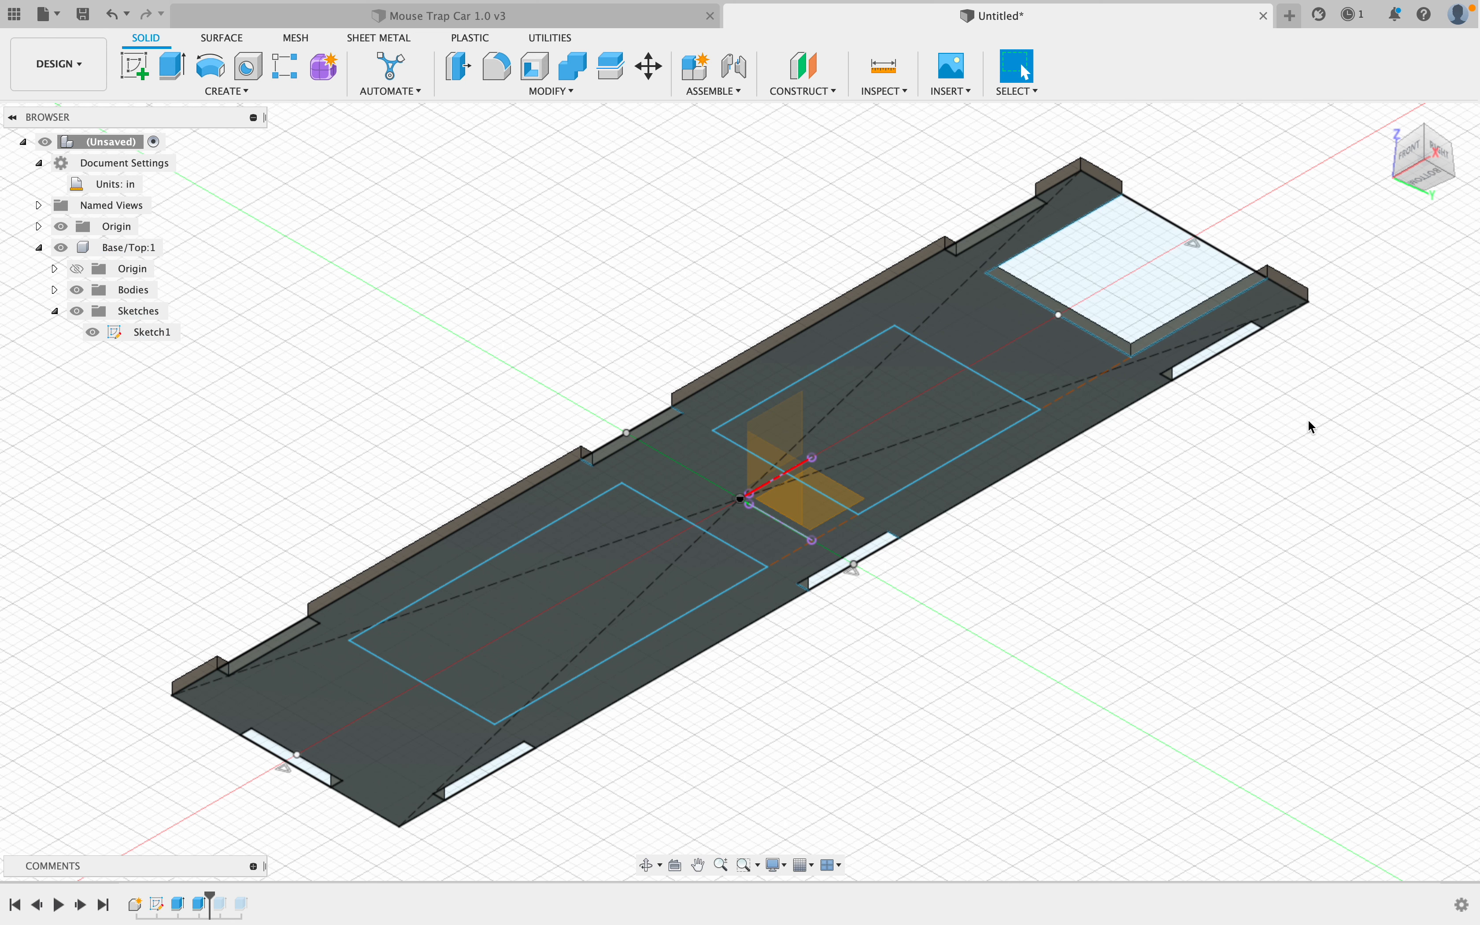
key(super+z)
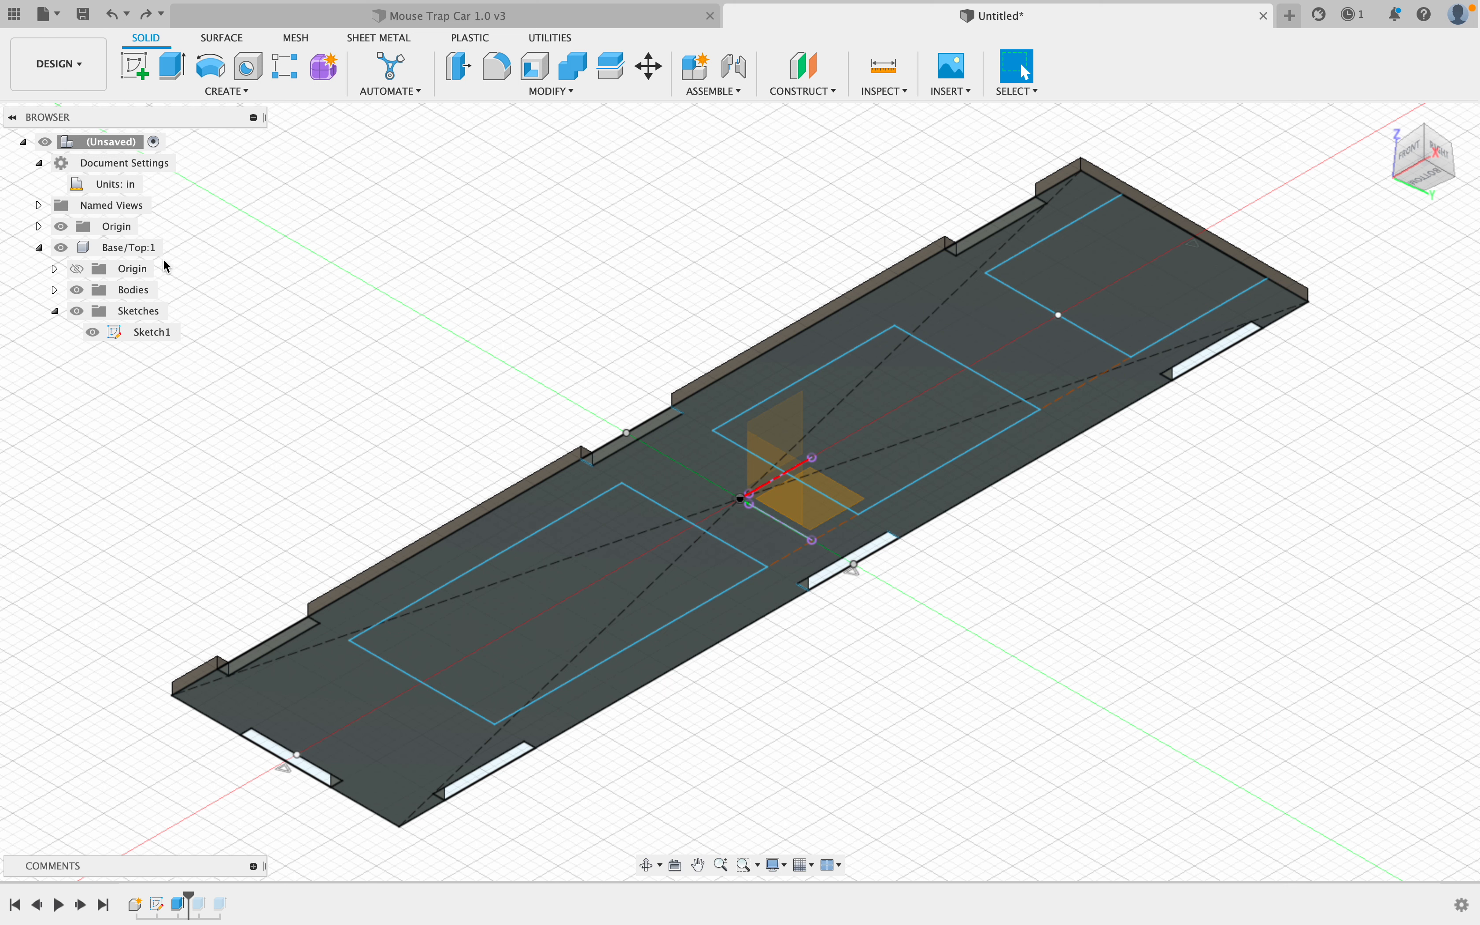
Activate the Base/Top component and open its Sketch1 for editing.
click(174, 247)
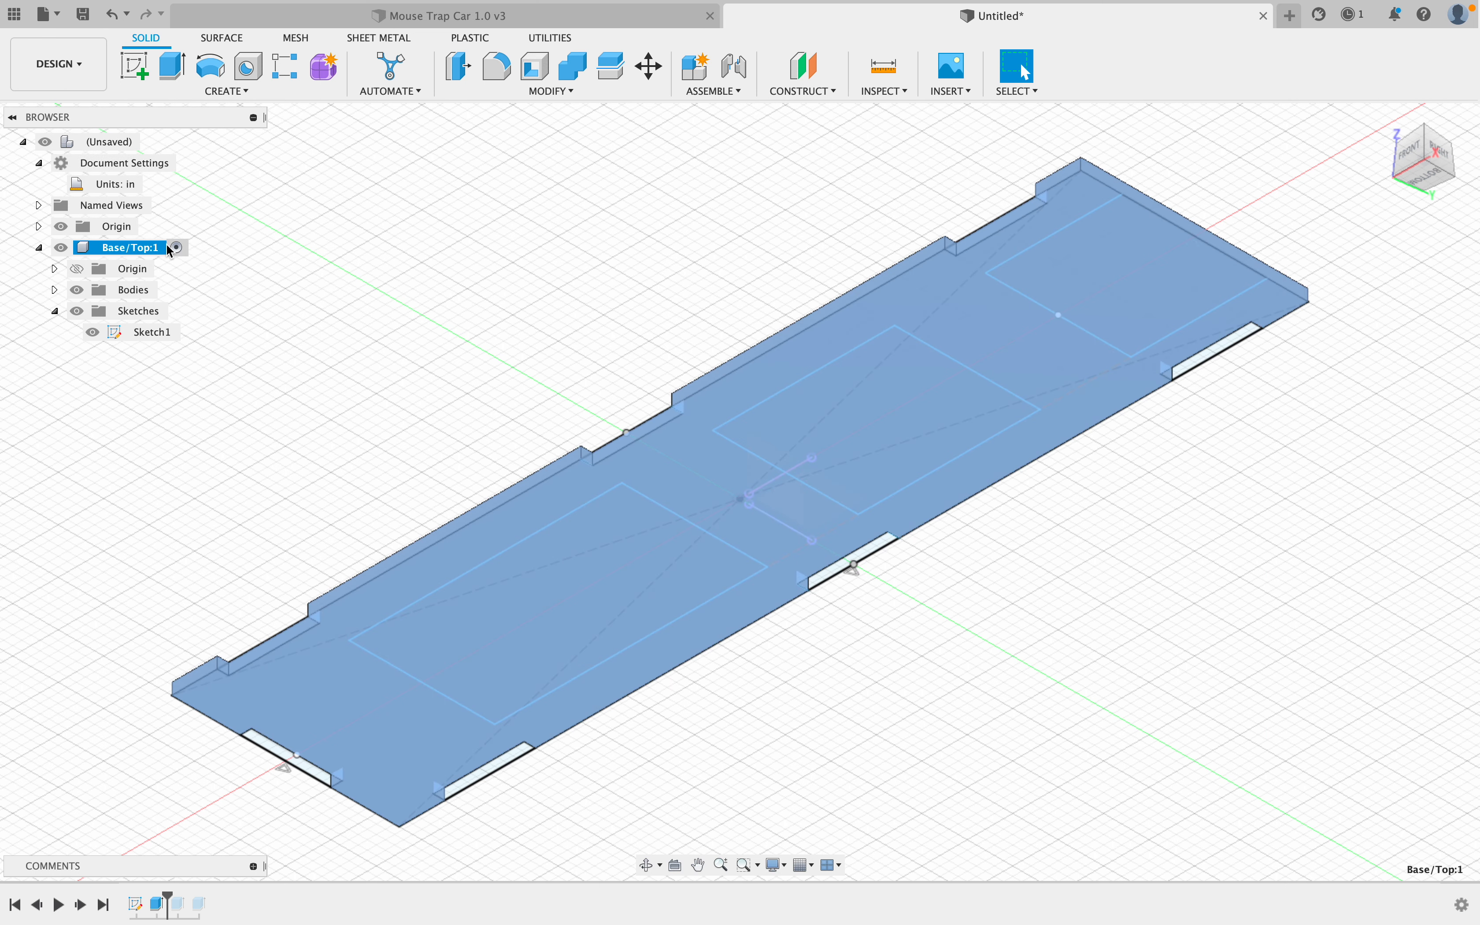
click(172, 335)
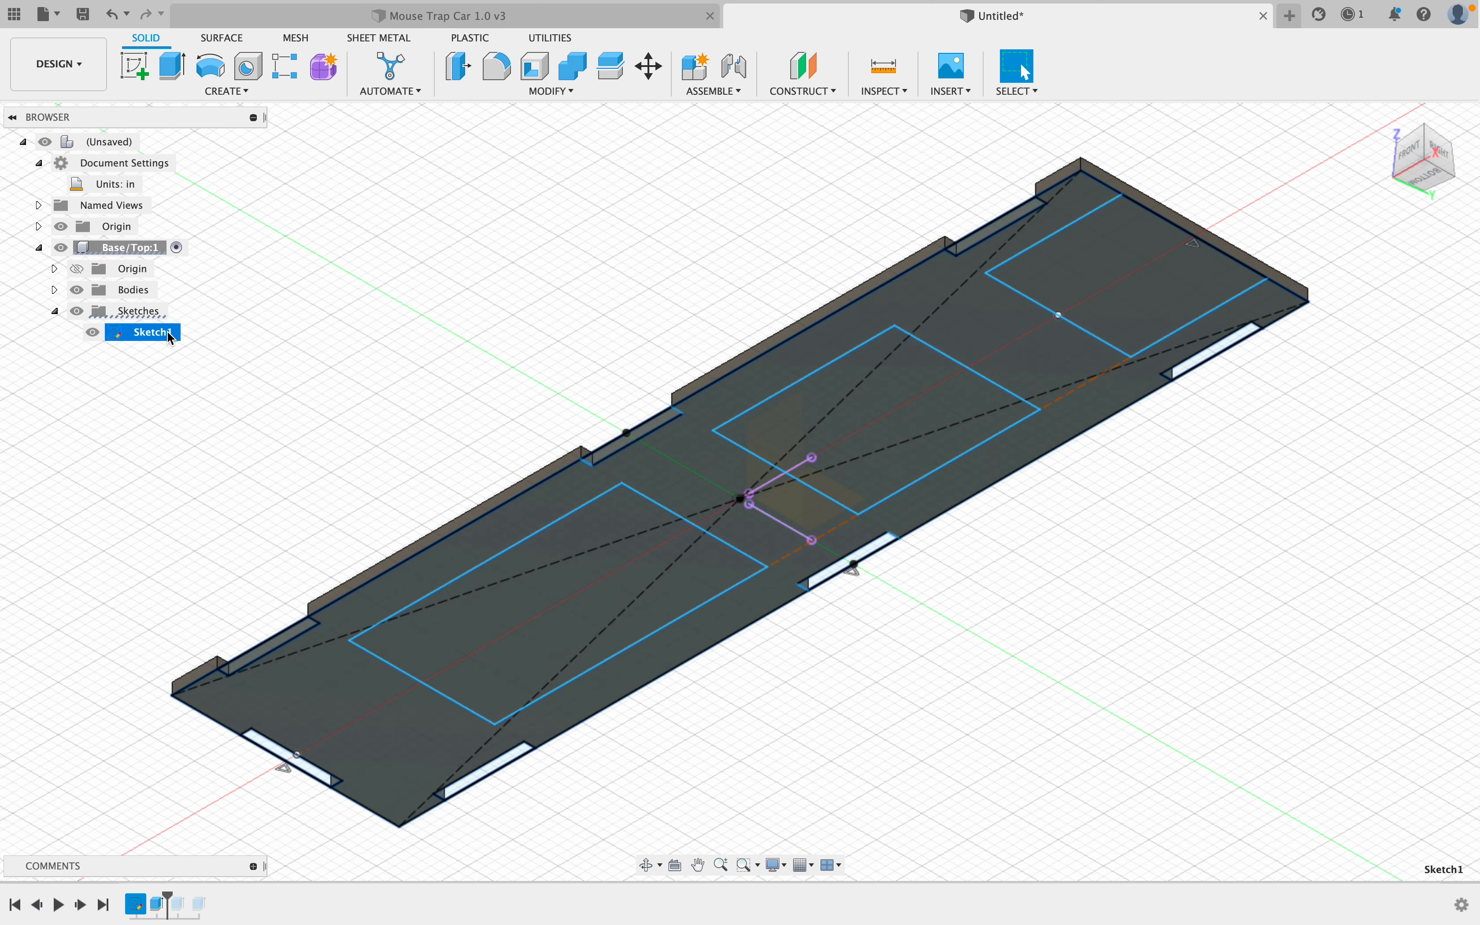
right_click(172, 335)
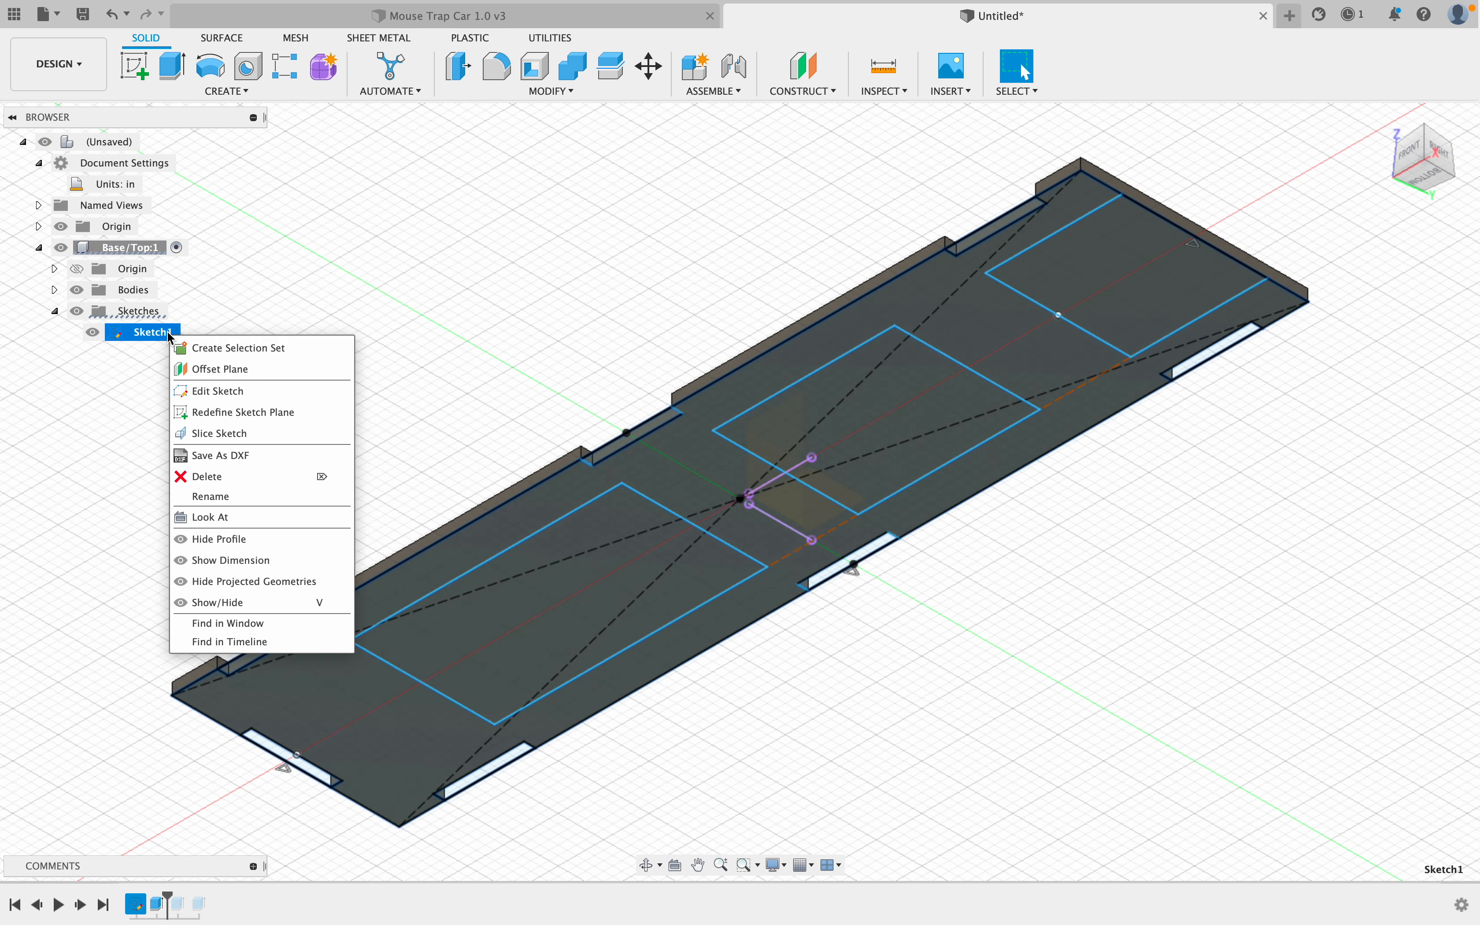
click(218, 390)
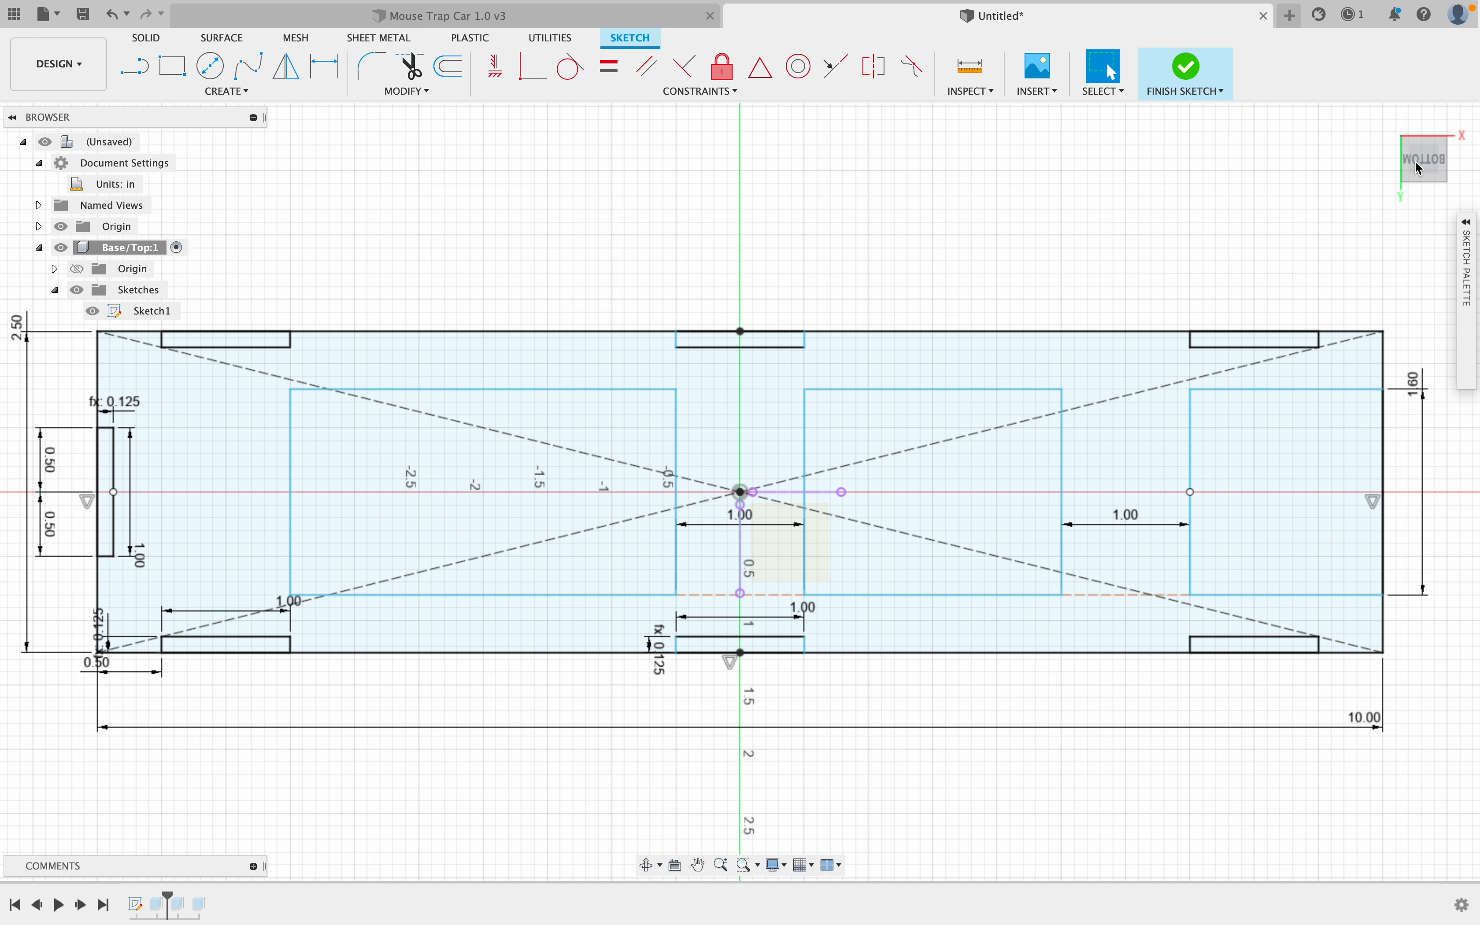
Delete the upper and right edges of the middle inner rectangle in the sketch.
click(1387, 127)
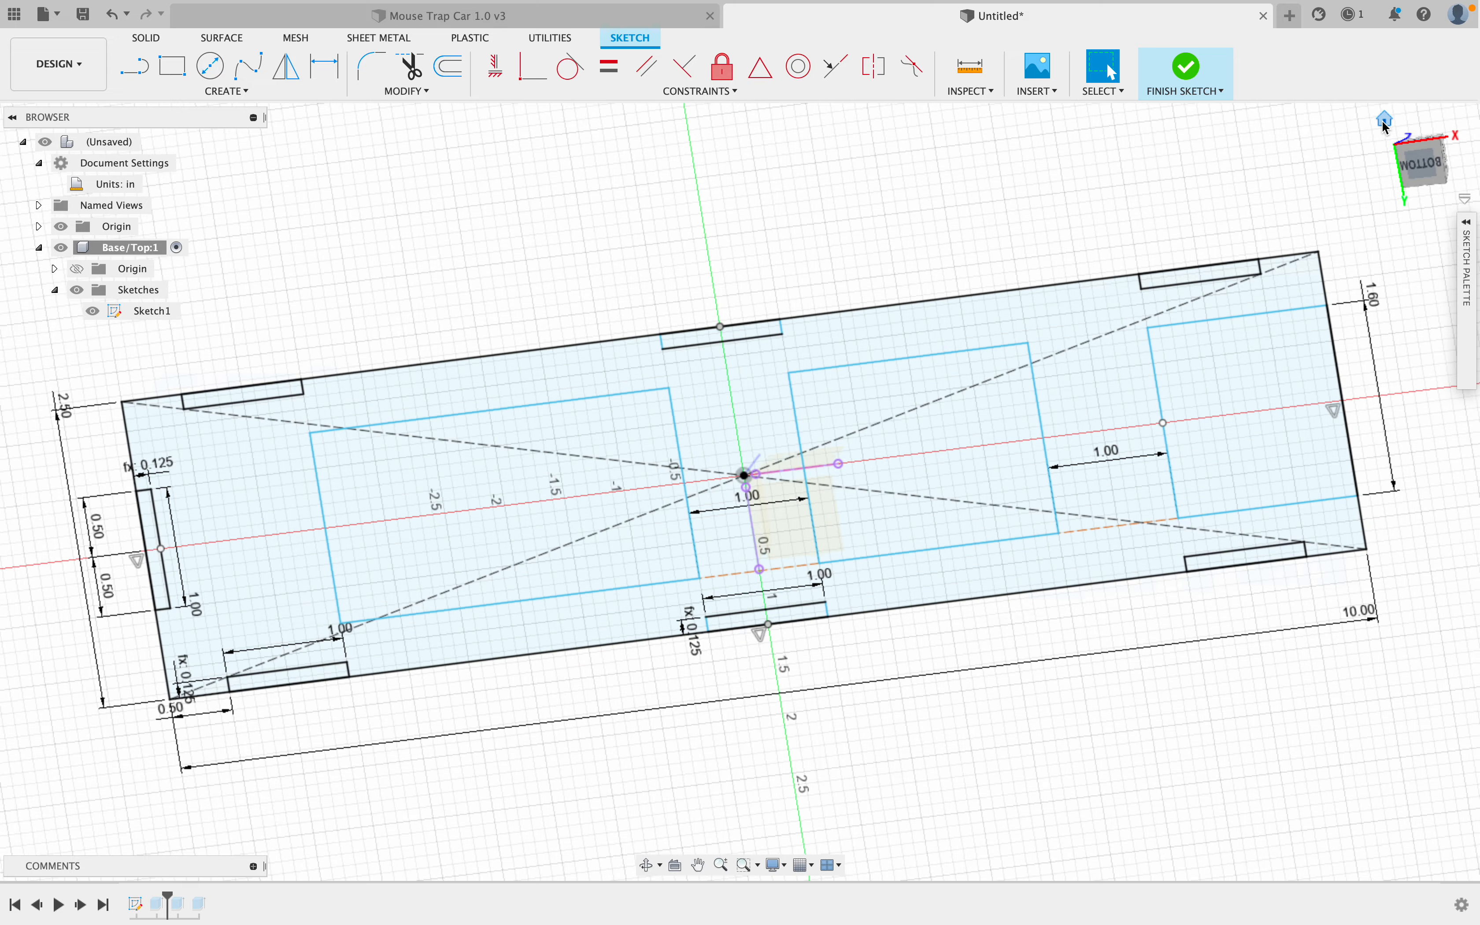
click(1425, 147)
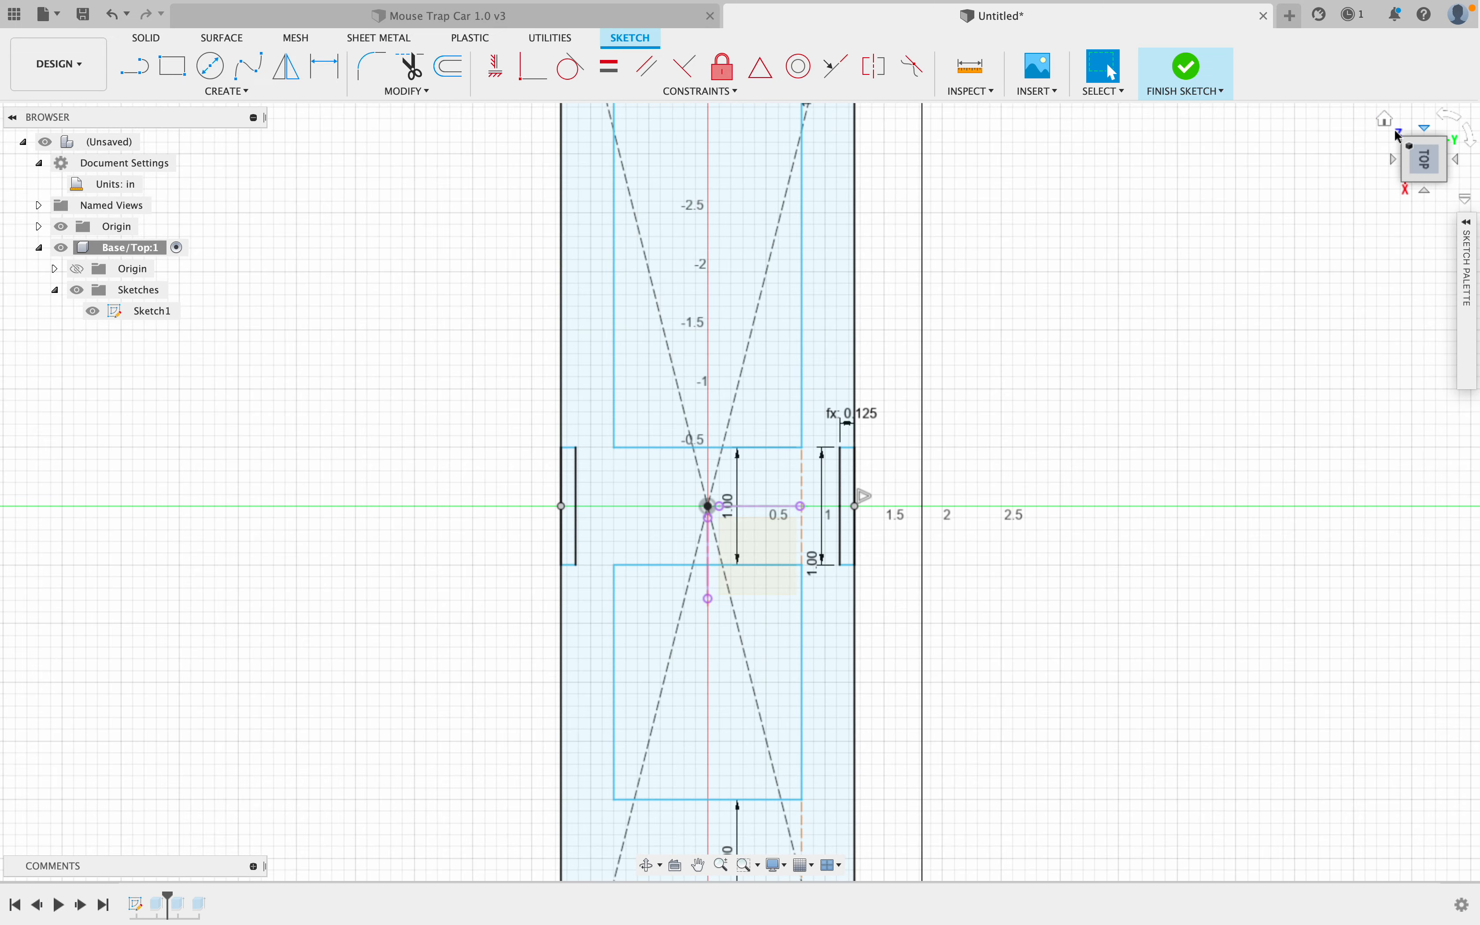
click(1451, 119)
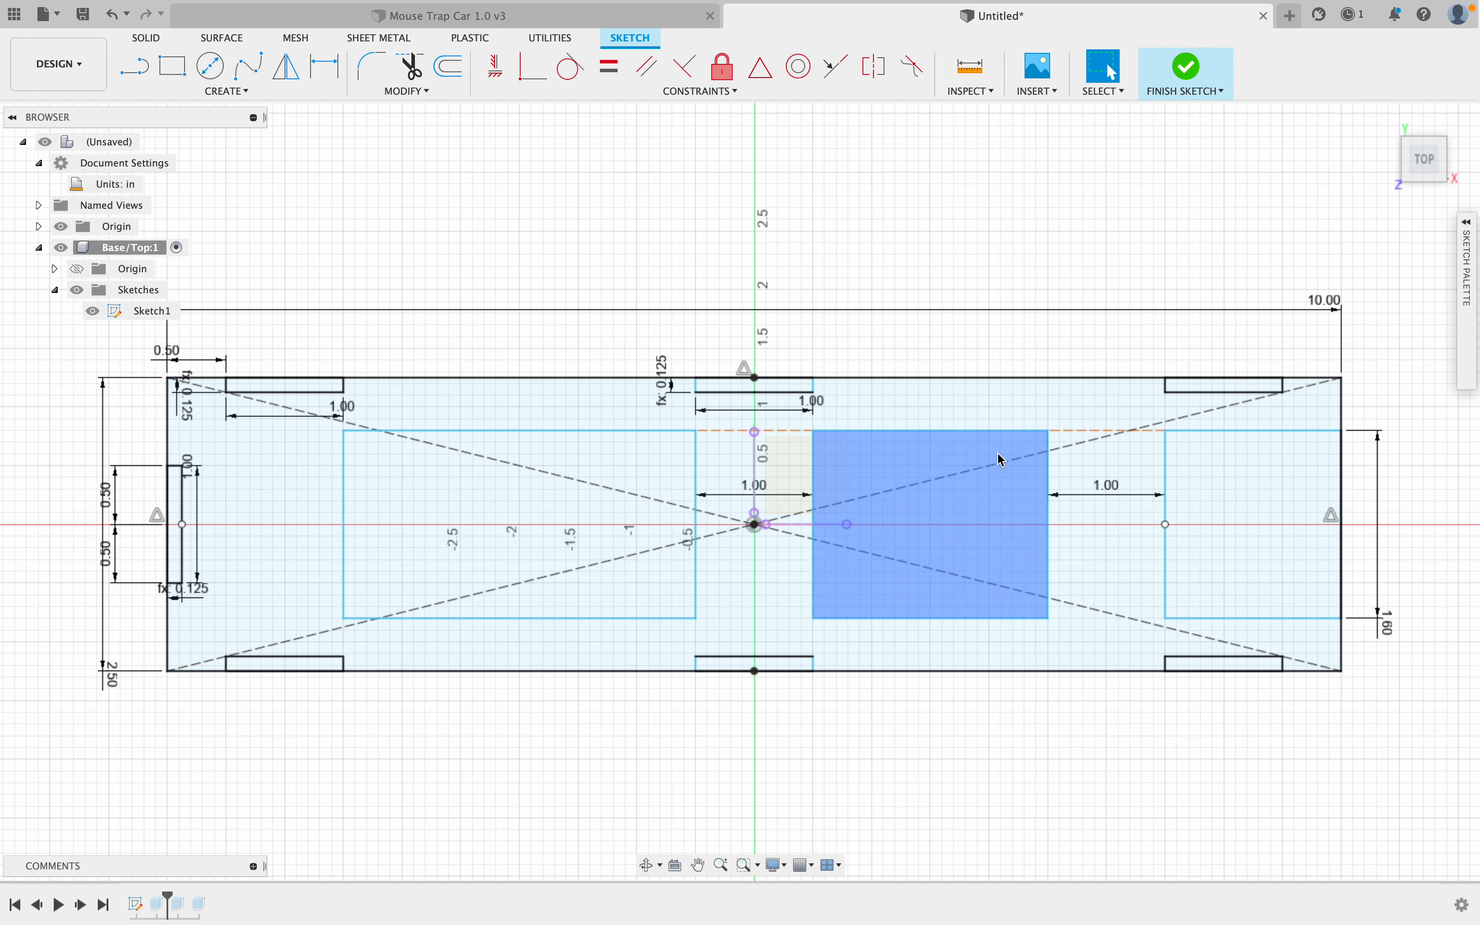
click(1000, 432)
click(1026, 457)
click(1050, 499)
key(Delete)
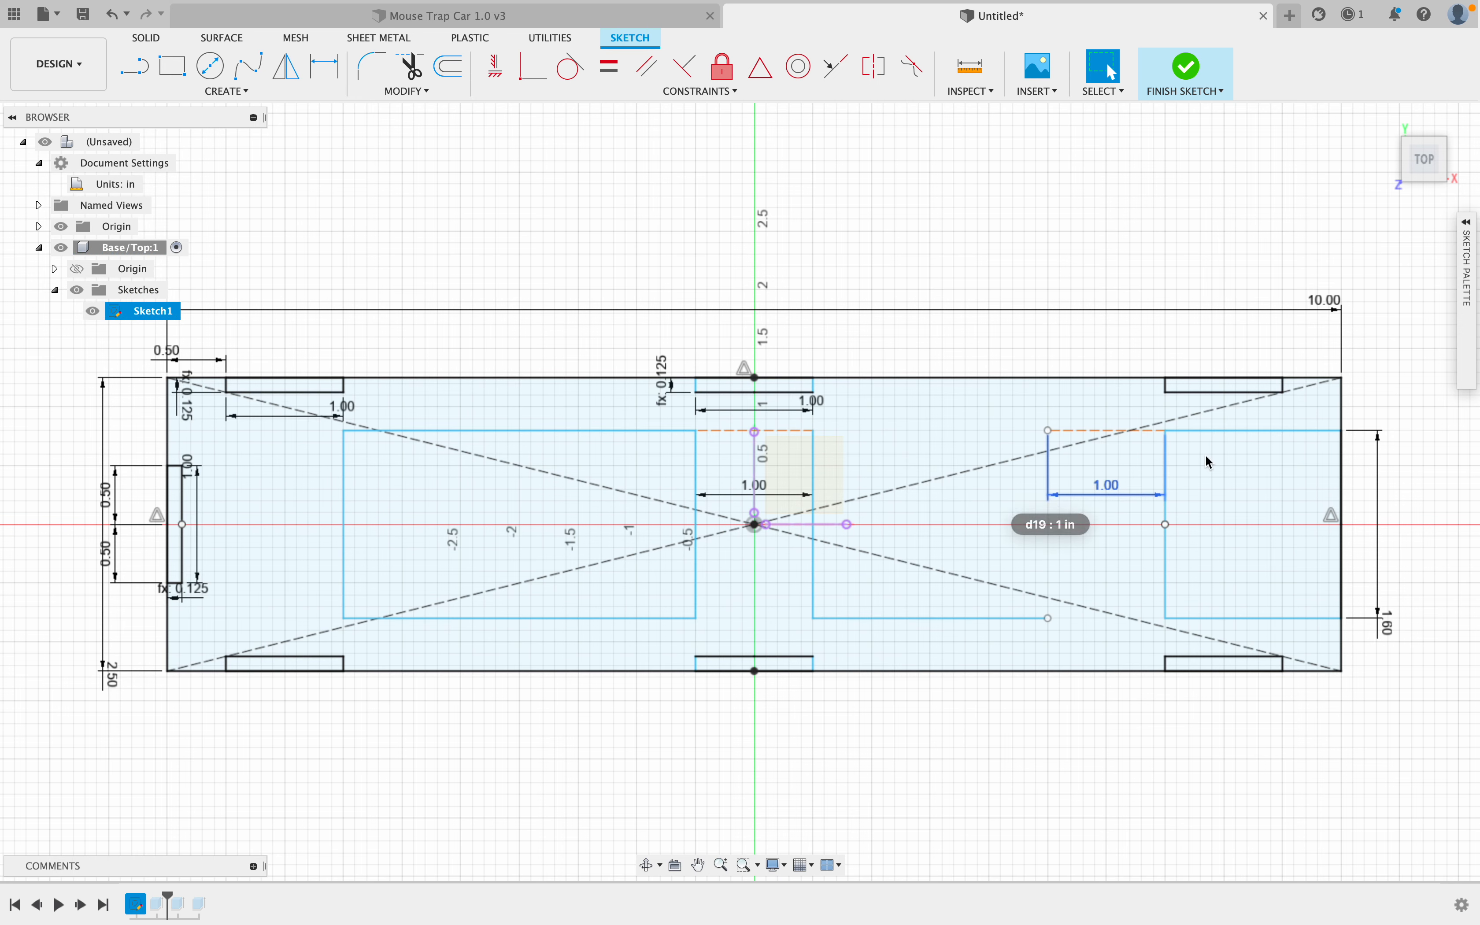
Turn off the display of dimensions and constraints in the sketch.
click(1473, 237)
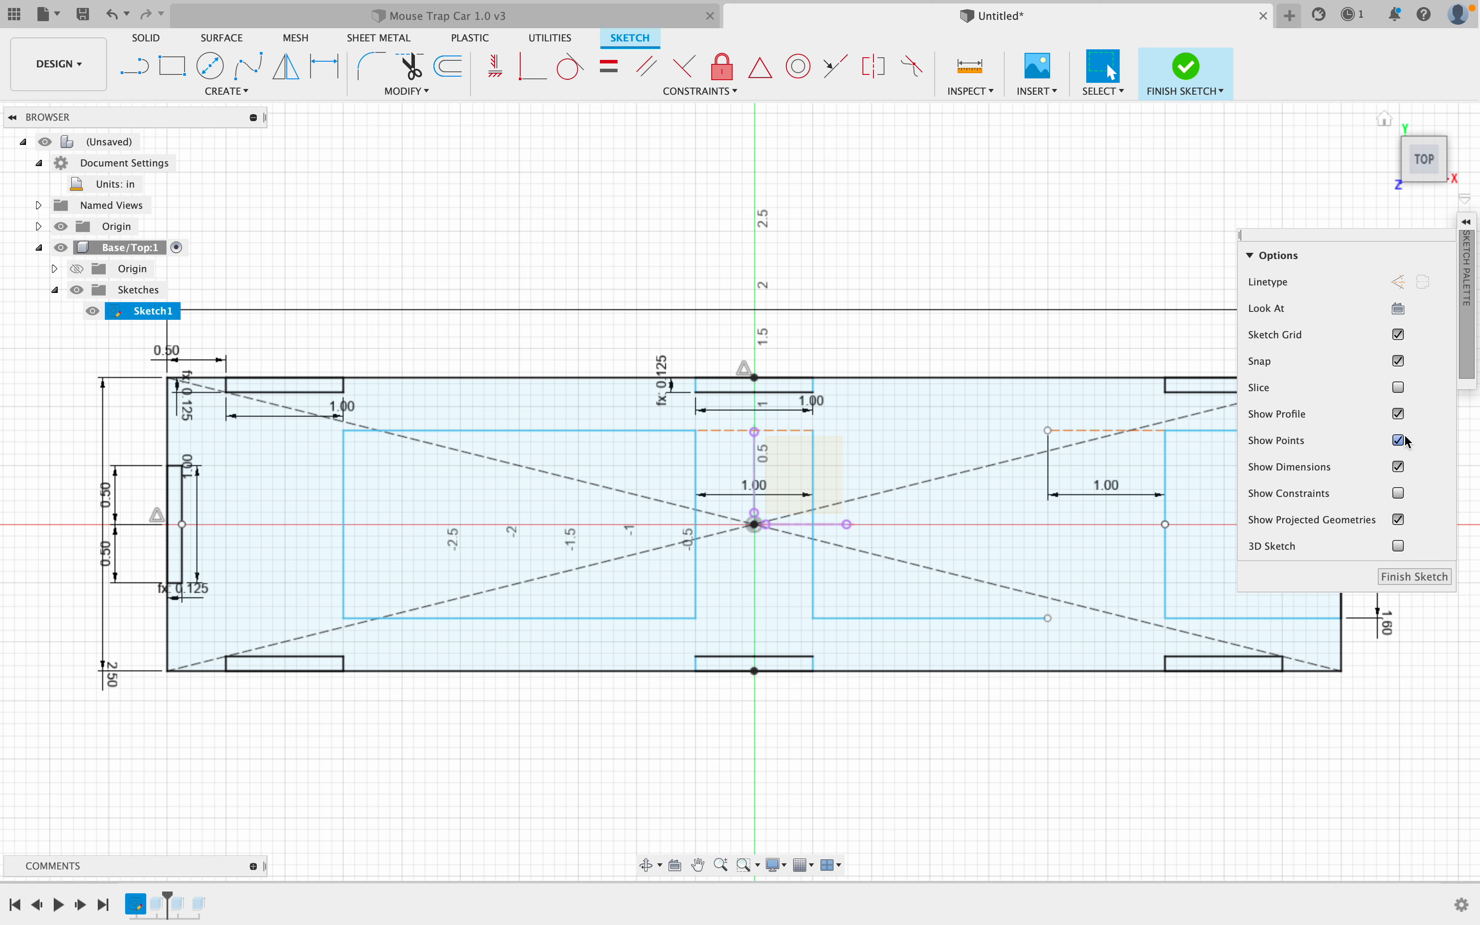
click(1400, 466)
click(1400, 493)
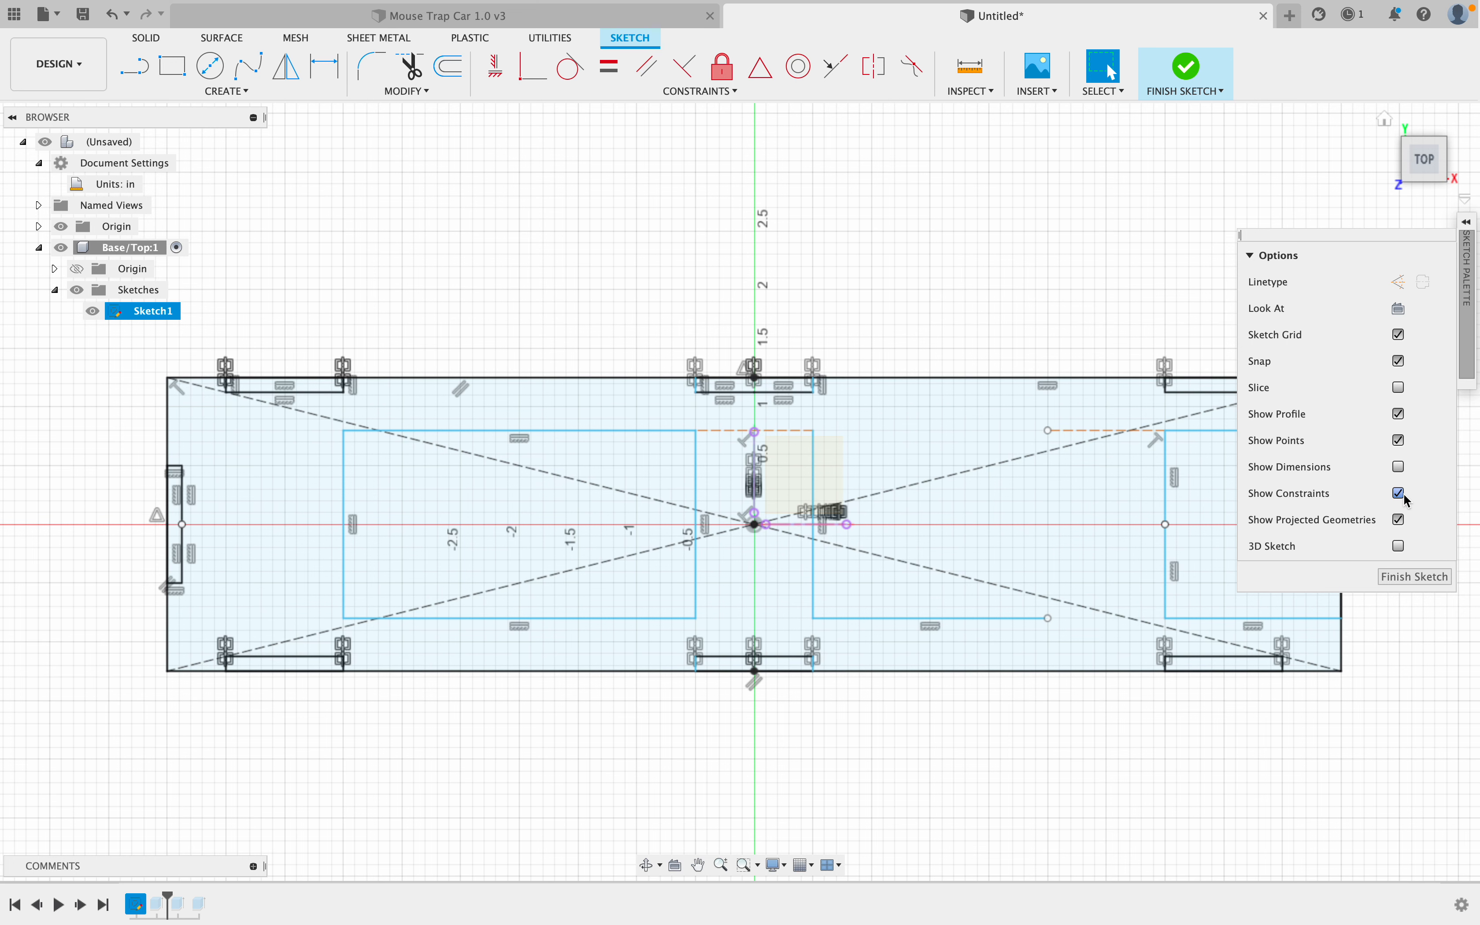
click(1466, 226)
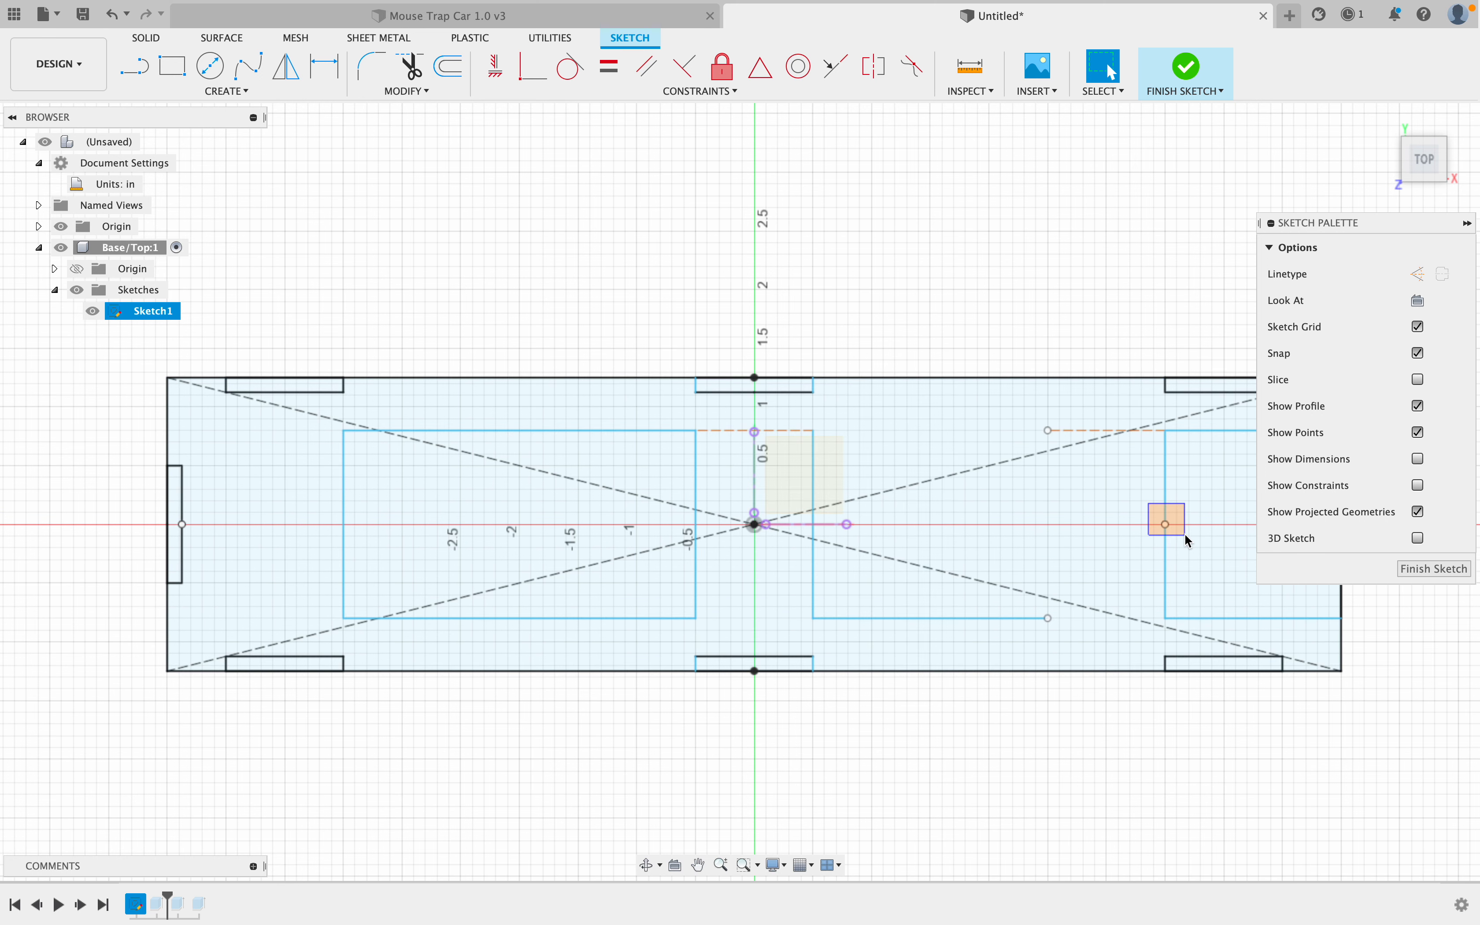
Delete the lower and left edges of the inner rectangle at the plate's right end.
click(1166, 524)
drag(1248, 623, 1153, 578)
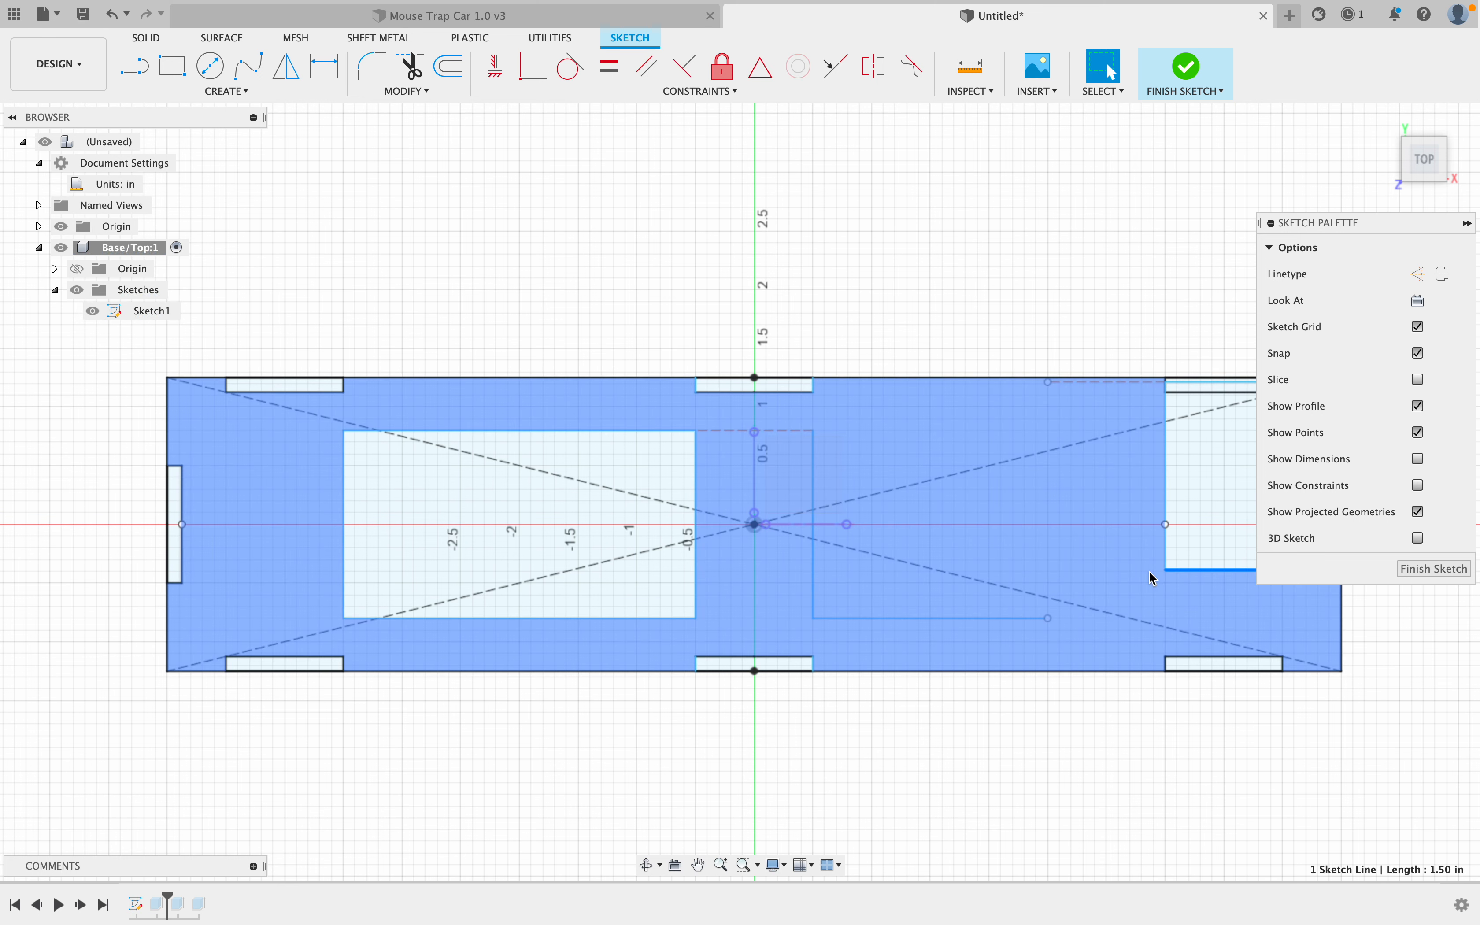
key(Delete)
click(1164, 559)
key(Delete)
click(1166, 505)
key(Delete)
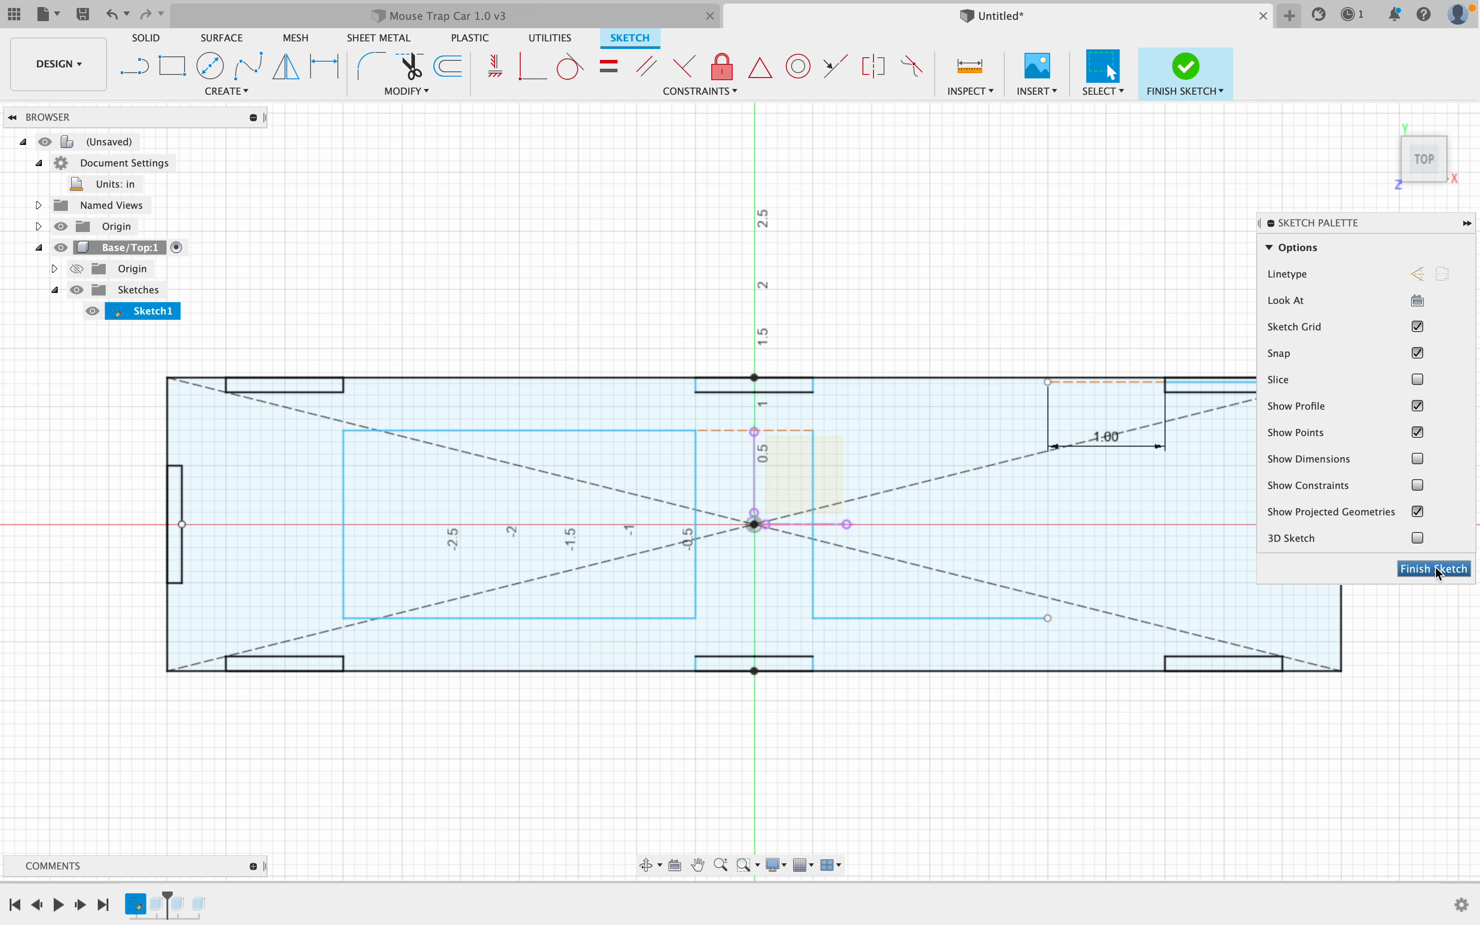
Delete the right-end rectangle's remaining upper edge and the neighbouring construction line with its 1.00 in dimension.
click(1468, 224)
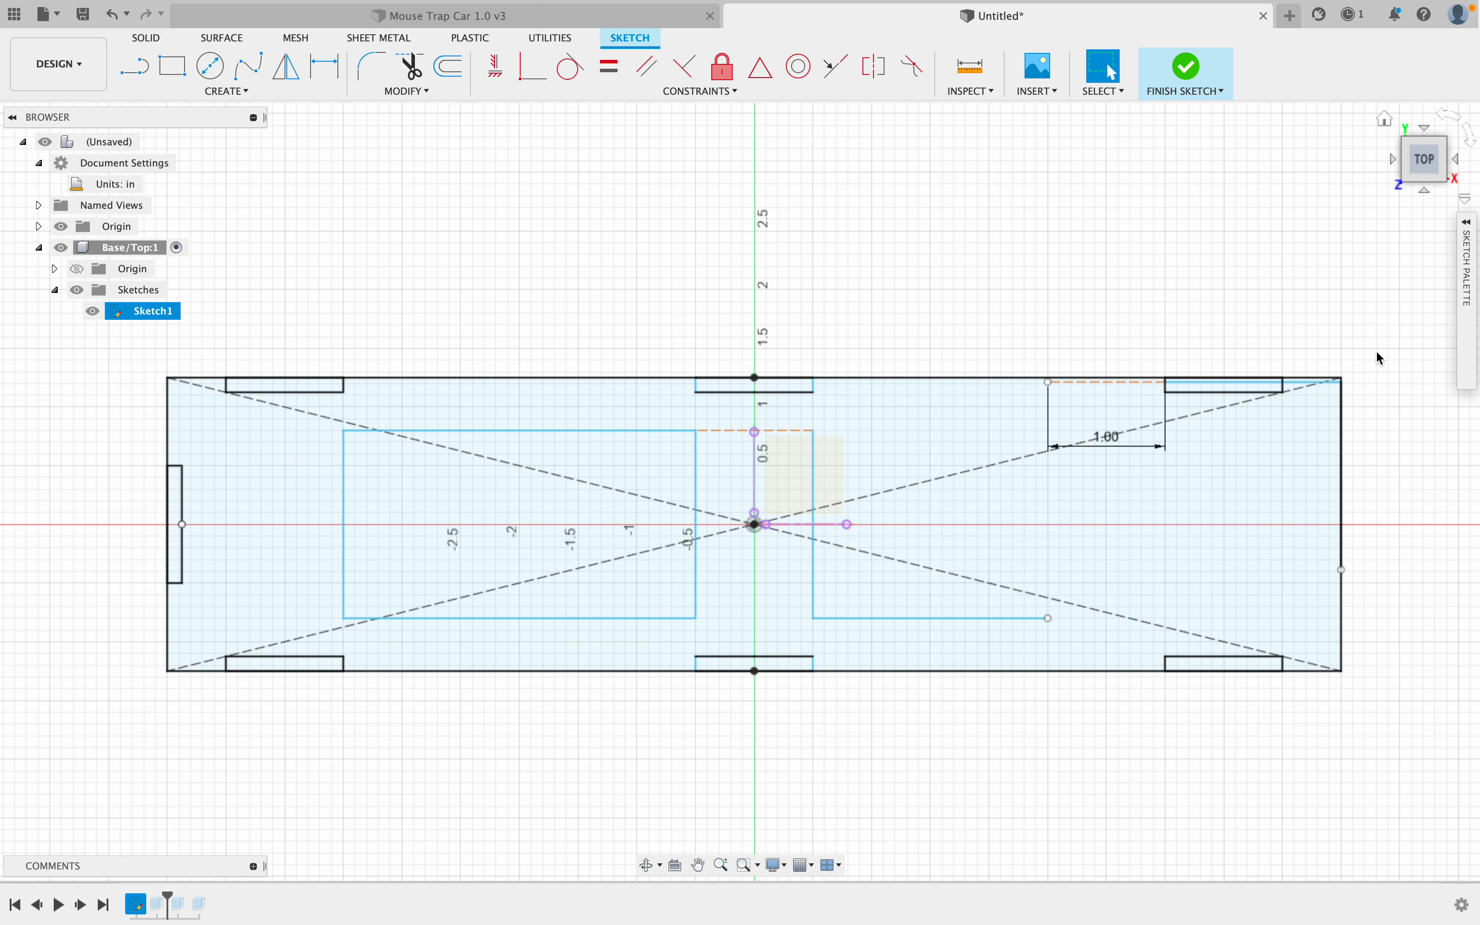
click(1204, 432)
click(1299, 383)
key(Delete)
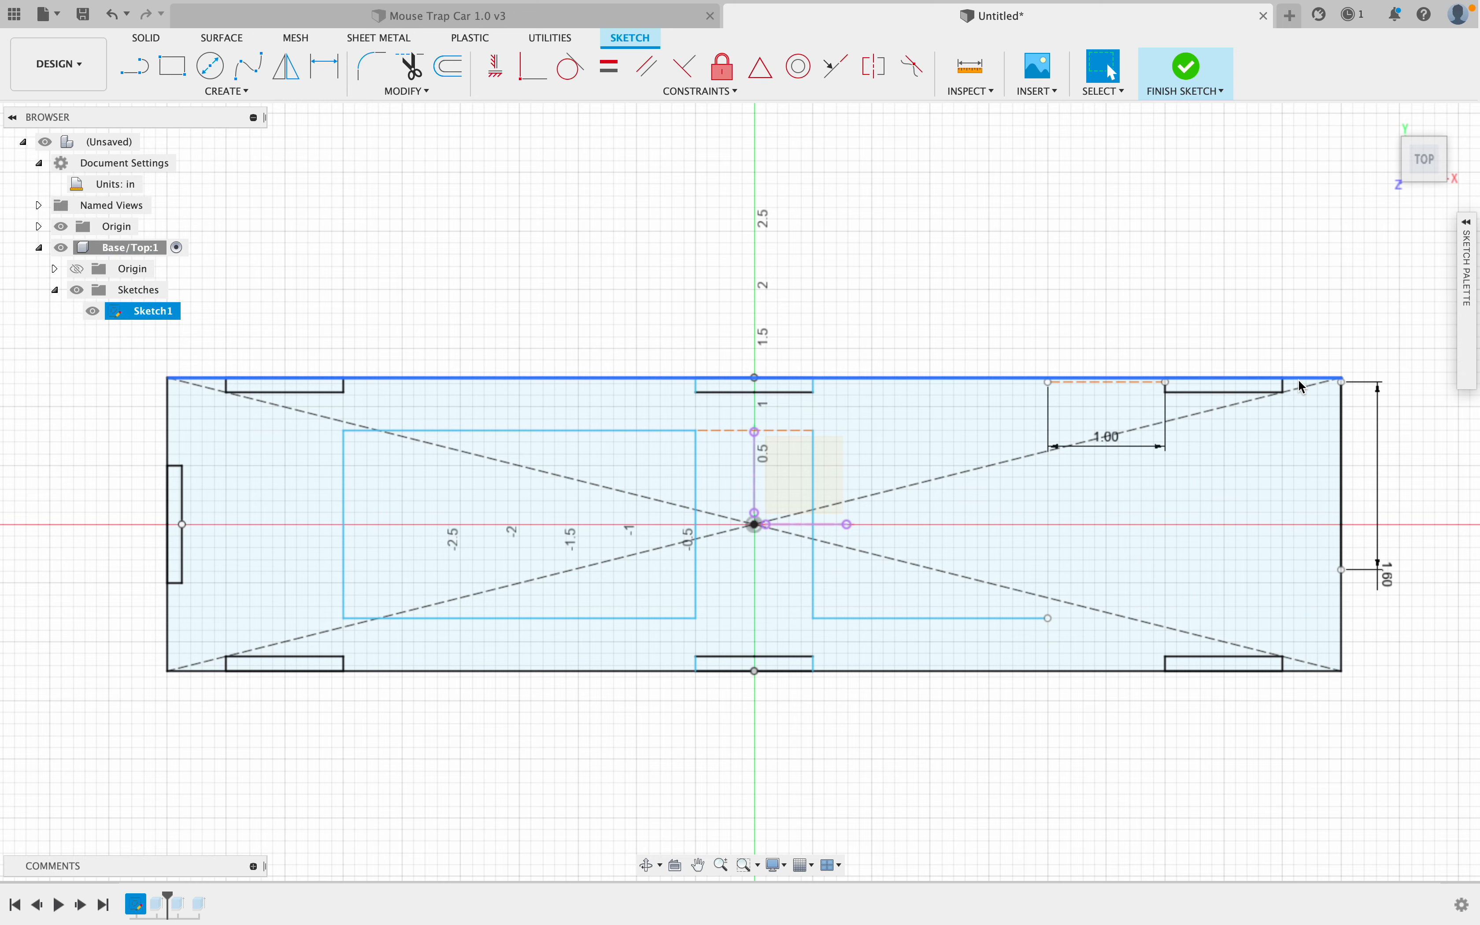
click(1113, 453)
key(Delete)
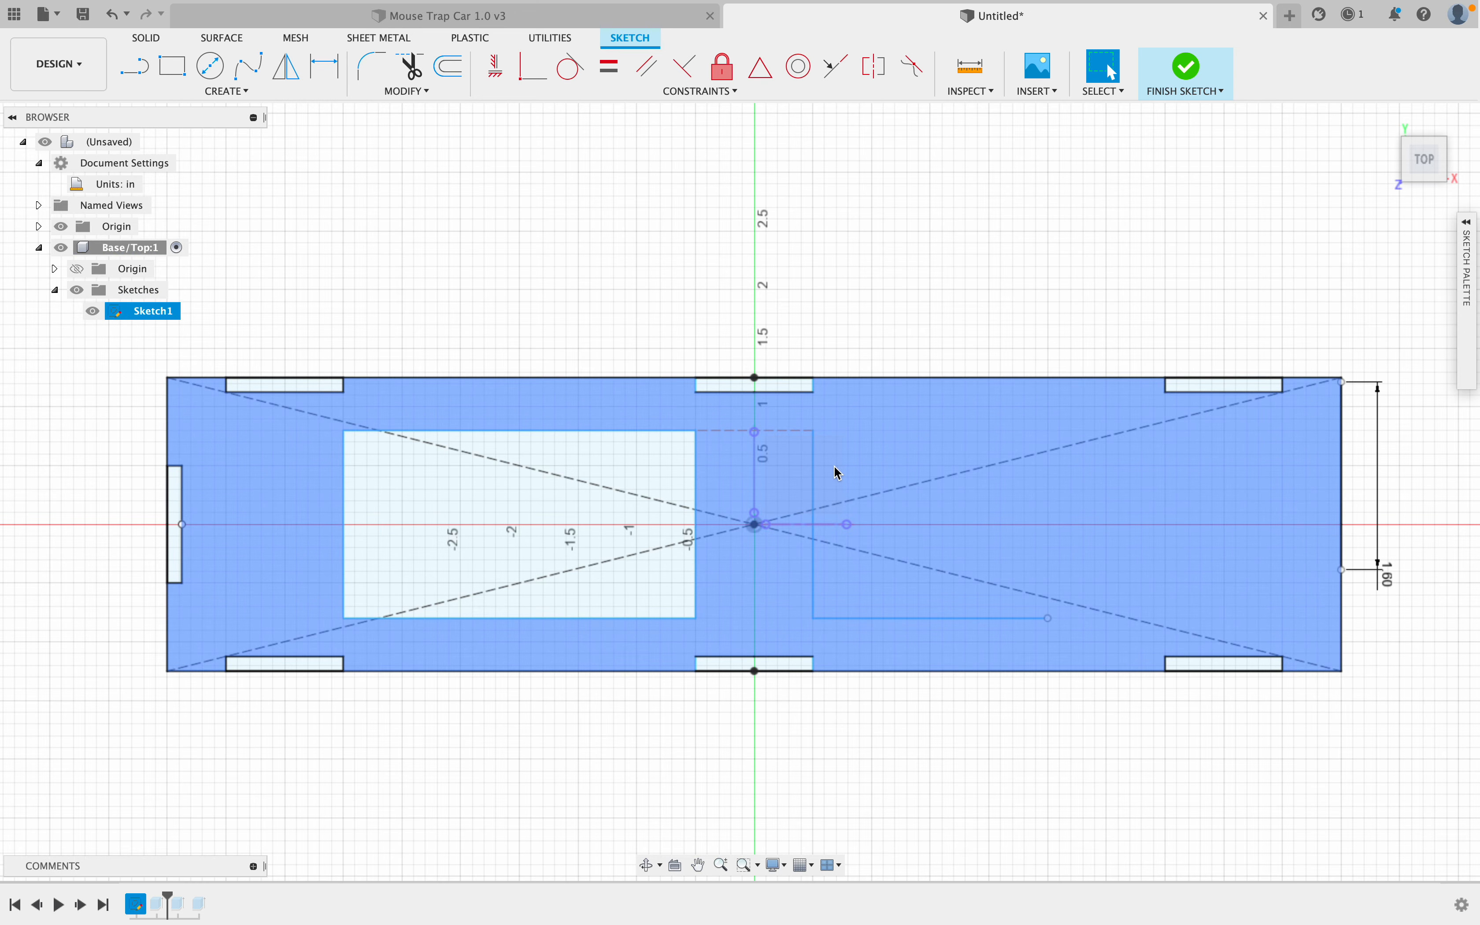
Delete all the lines of the large inner rectangle in the left half of the plate.
mouse_move(715, 629)
mouse_down()
mouse_move(567, 518)
mouse_move(331, 462)
mouse_move(321, 429)
mouse_move(317, 443)
mouse_up()
click(316, 445)
click(333, 421)
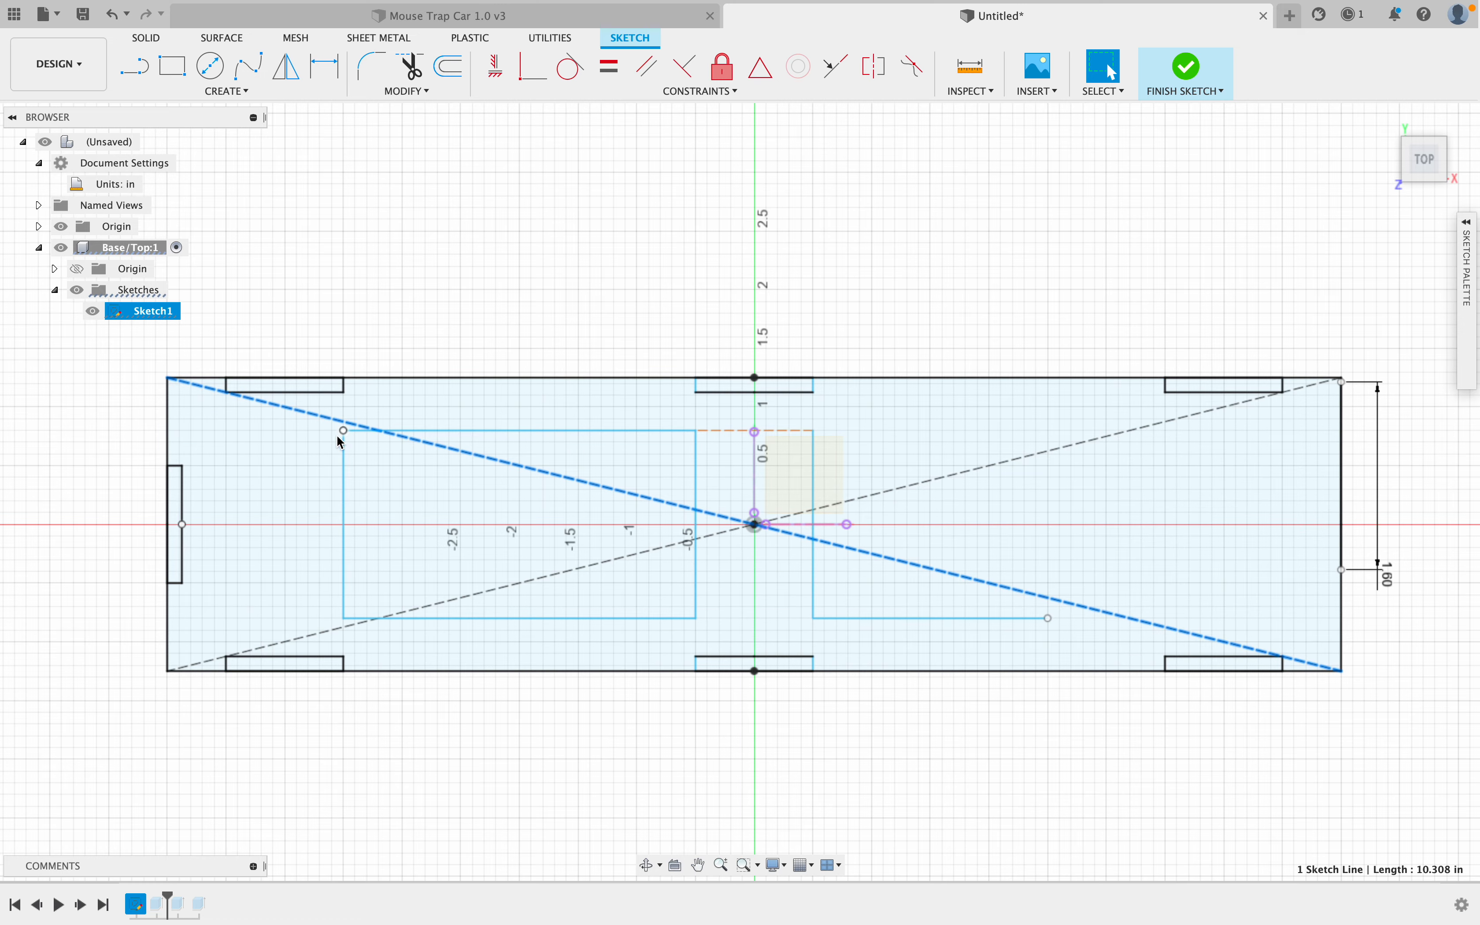
drag(332, 425, 702, 631)
key(Delete)
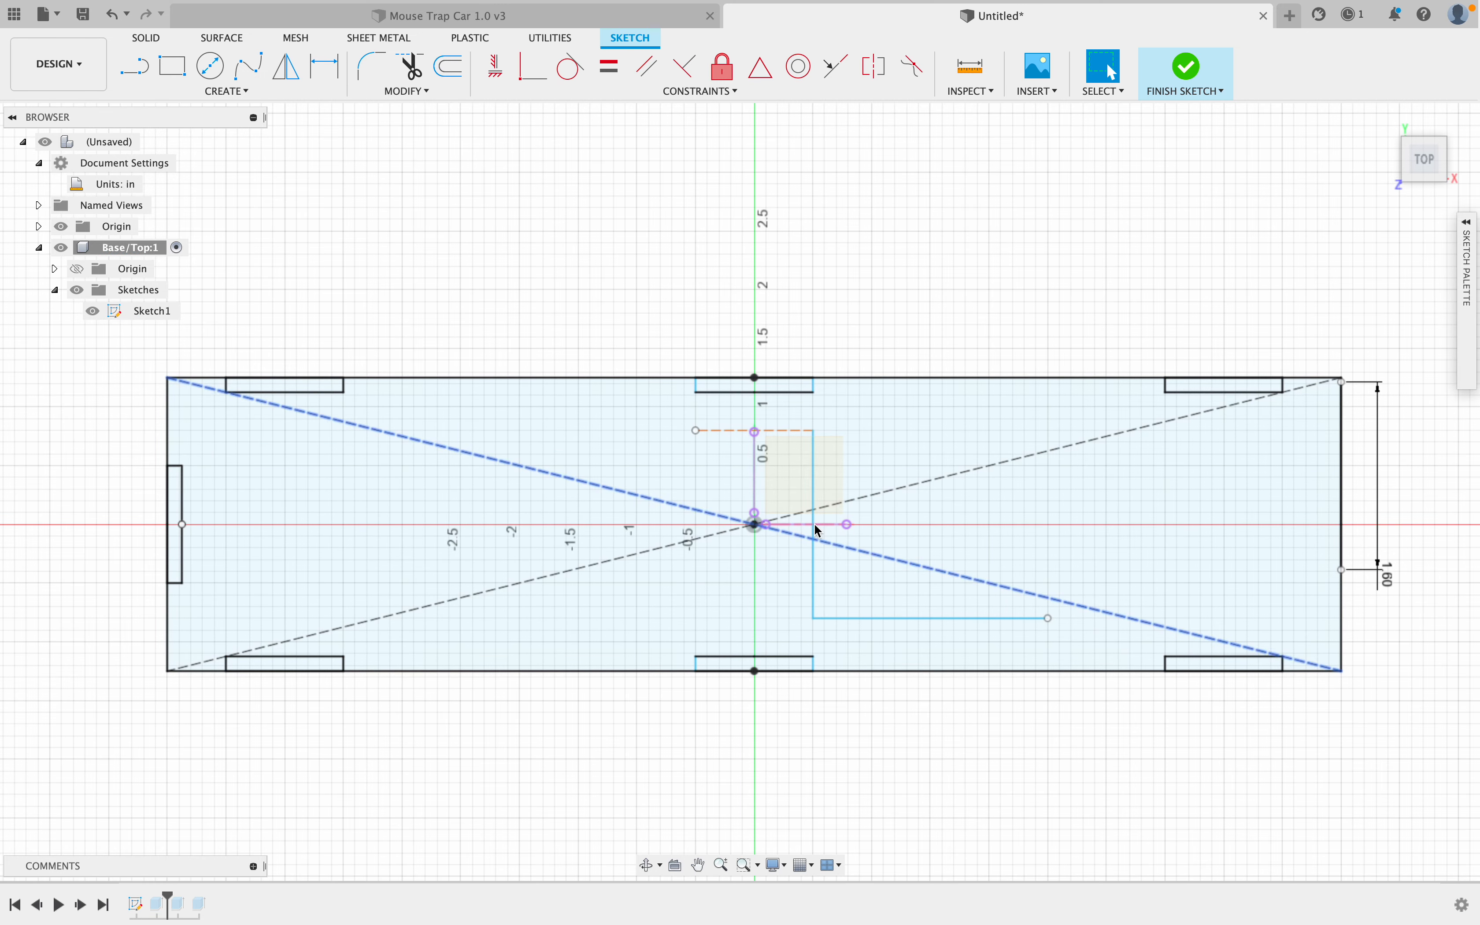
Delete the middle rectangle's remaining lines and the dashed construction line above the origin.
mouse_move(798, 424)
mouse_down()
mouse_move(812, 472)
mouse_move(1000, 660)
mouse_move(1053, 636)
mouse_up()
key(Delete)
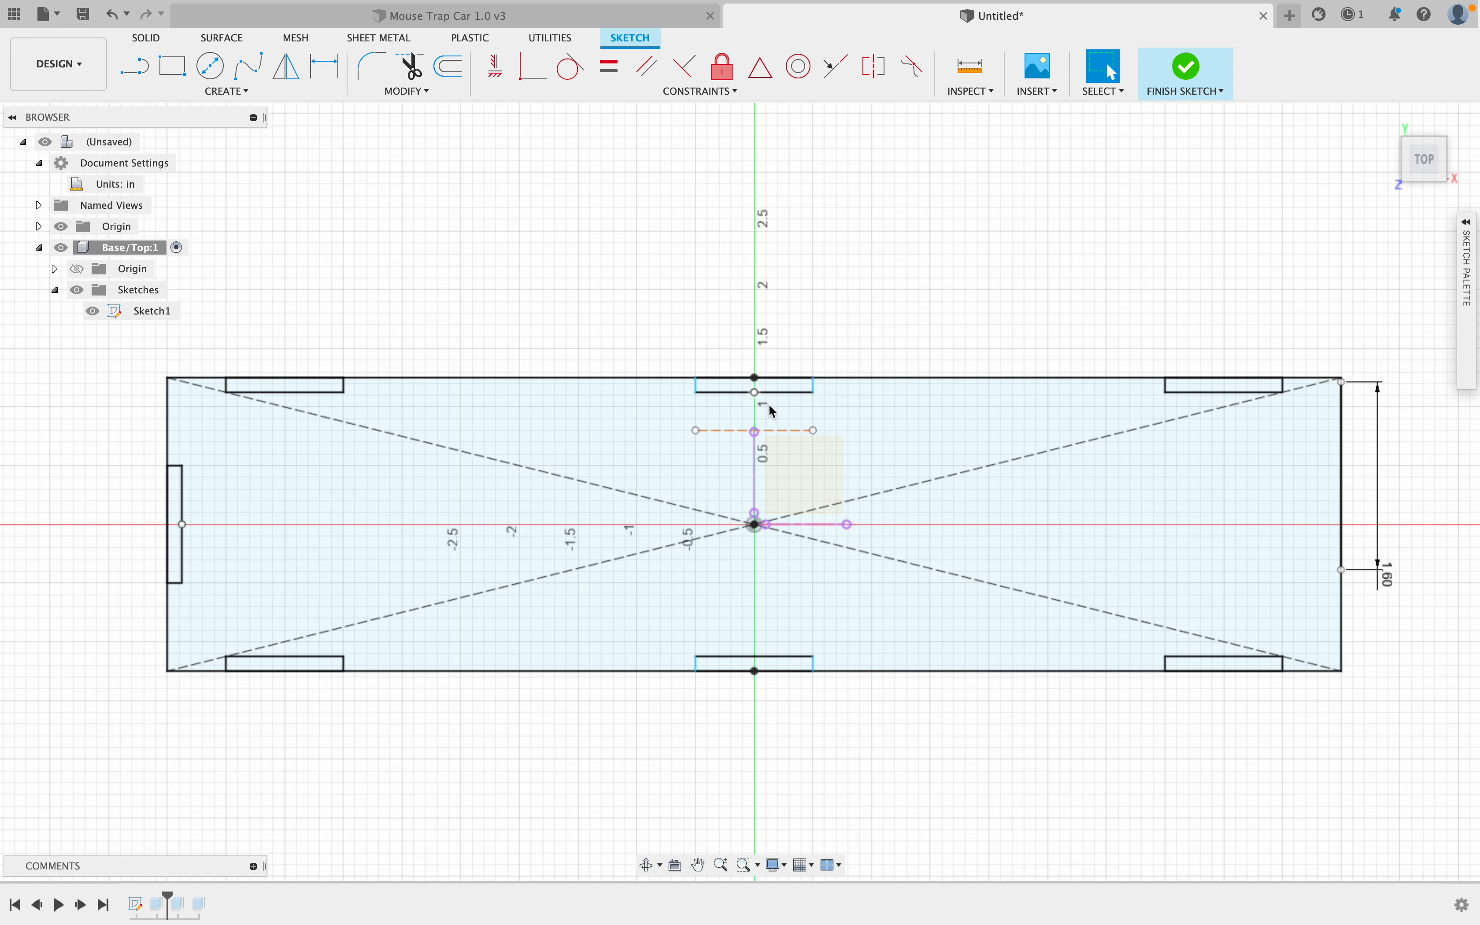
click(786, 430)
key(Delete)
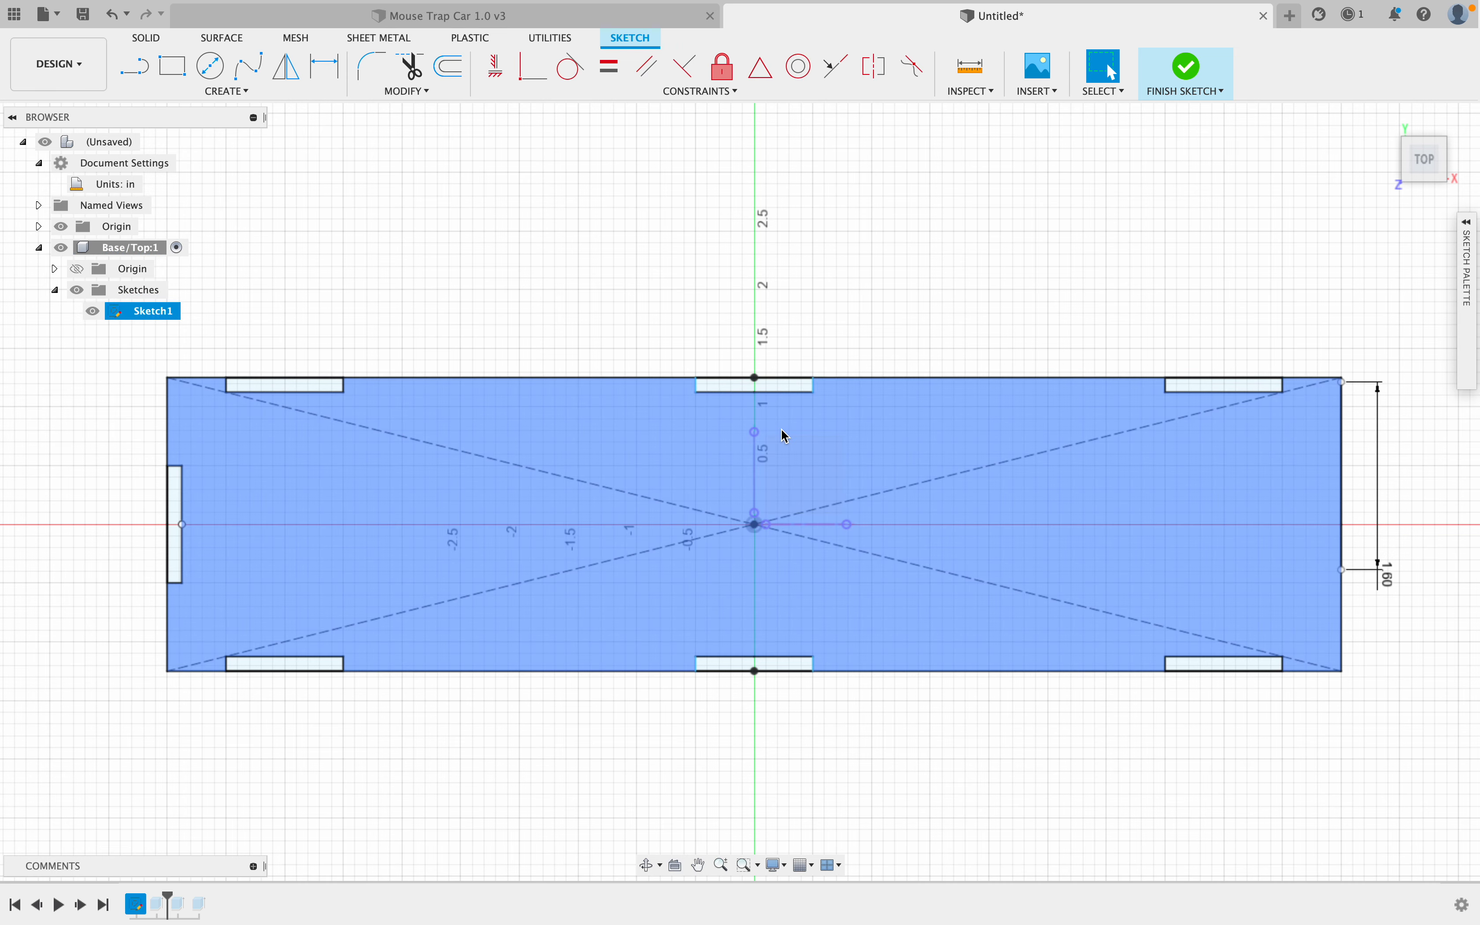
Delete the 1.60 in dimension beside the plate's right edge and move the lower leftover point to that edge's midpoint.
scroll(1468, 564, up, 1)
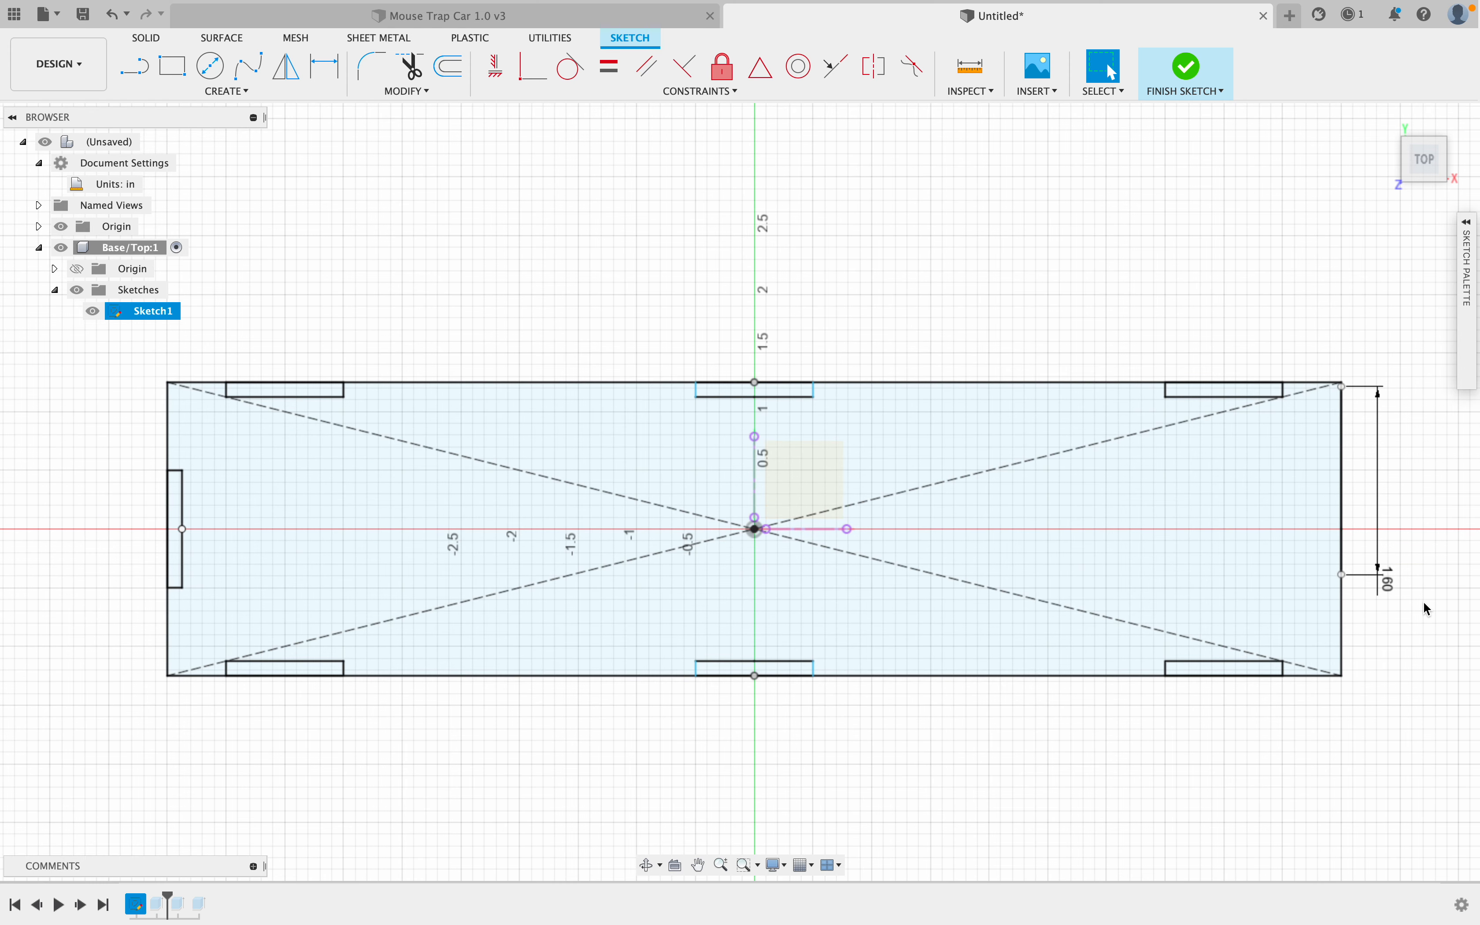
click(1379, 572)
key(Delete)
click(1344, 564)
click(1352, 562)
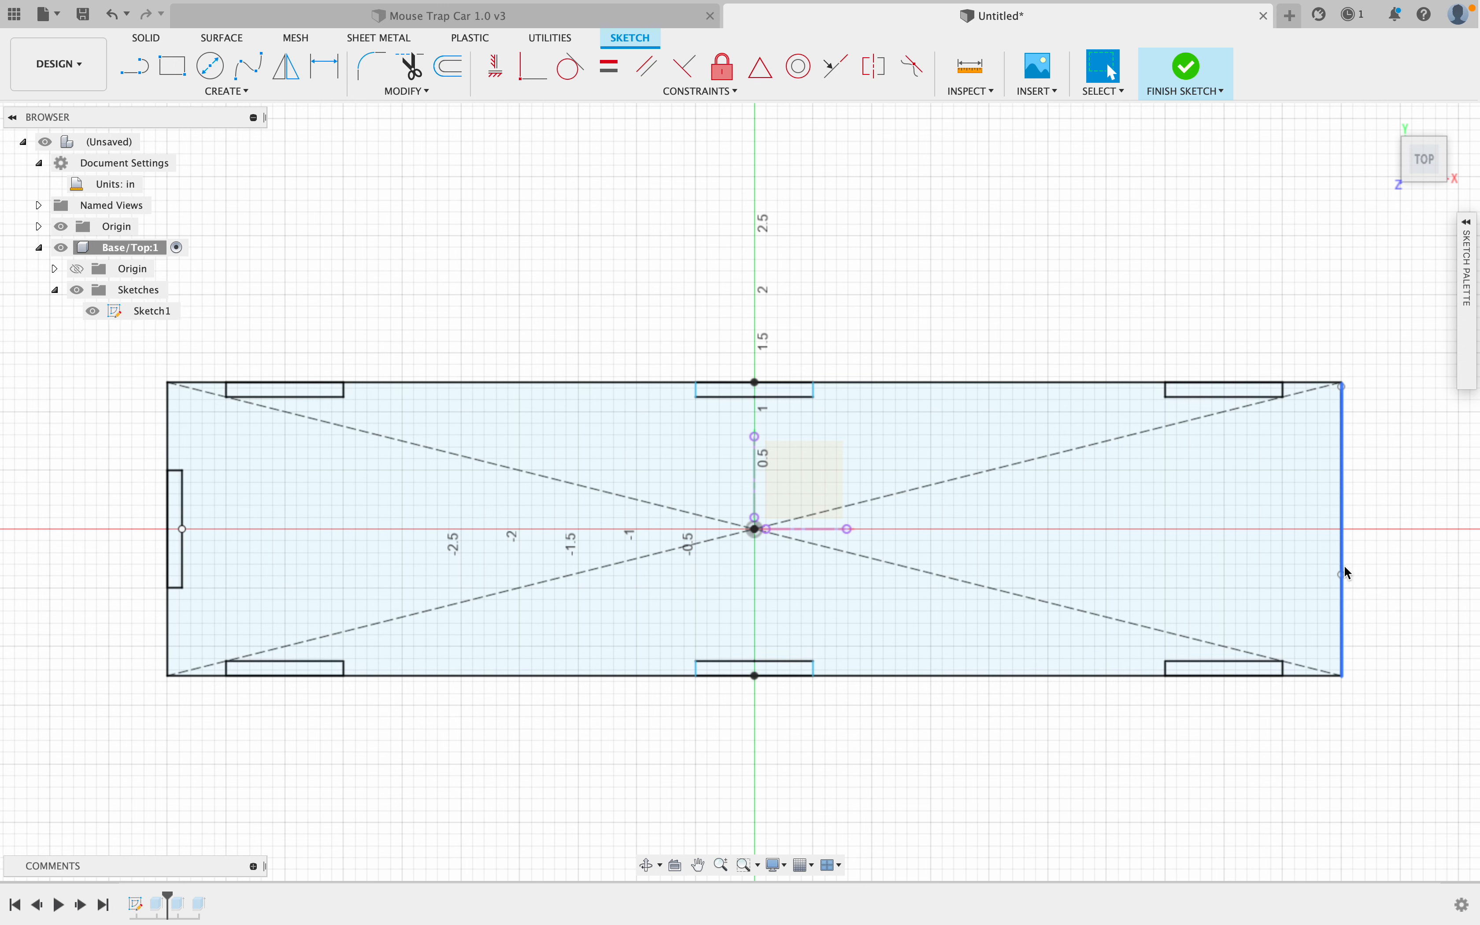
click(1345, 564)
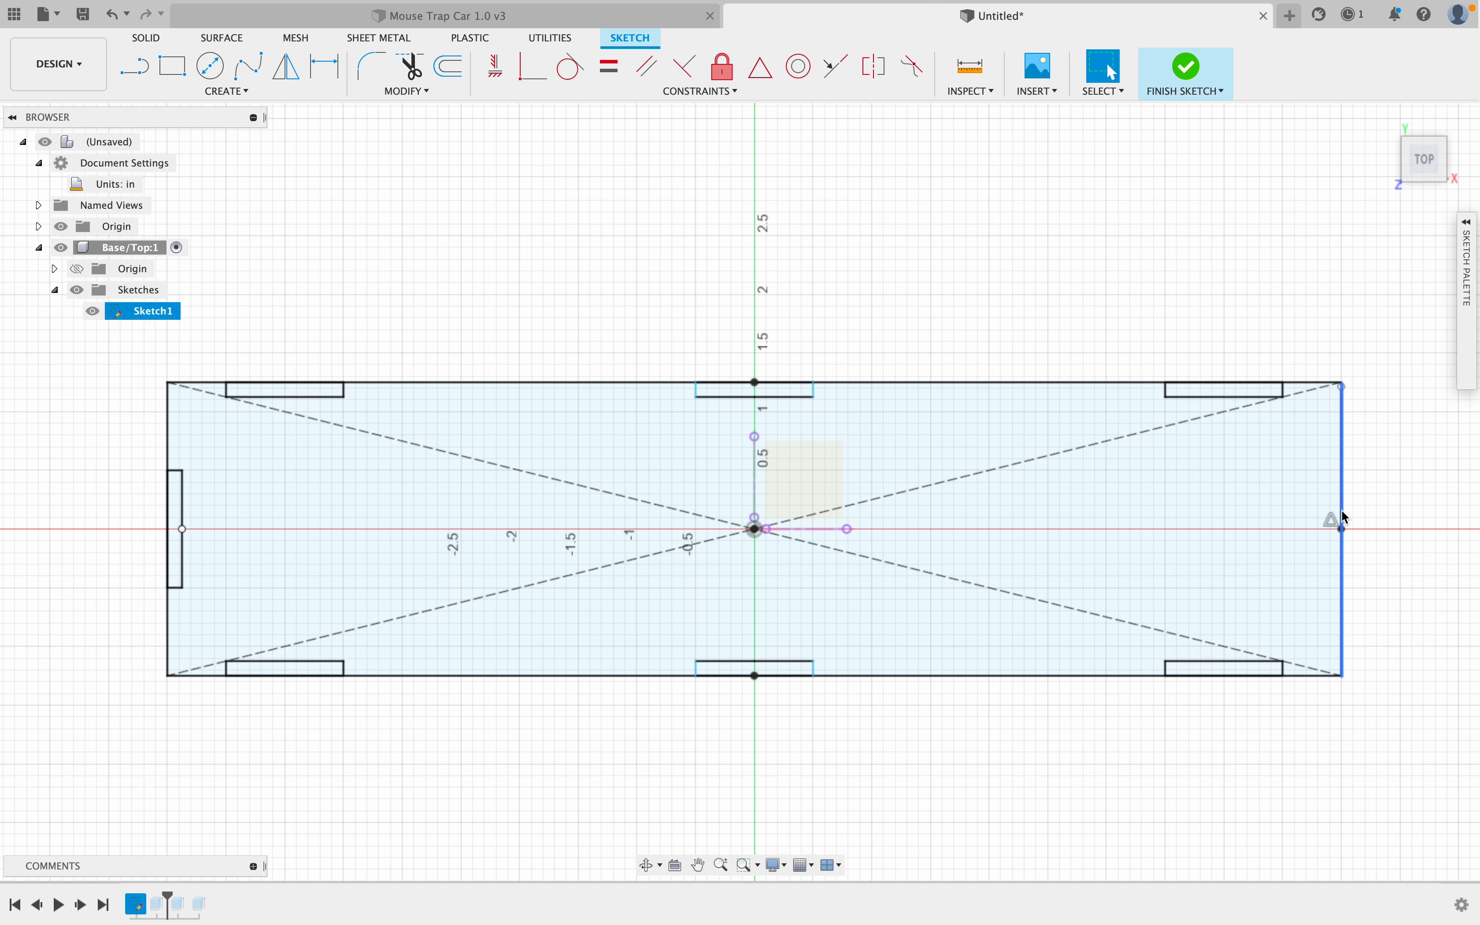
click(1376, 526)
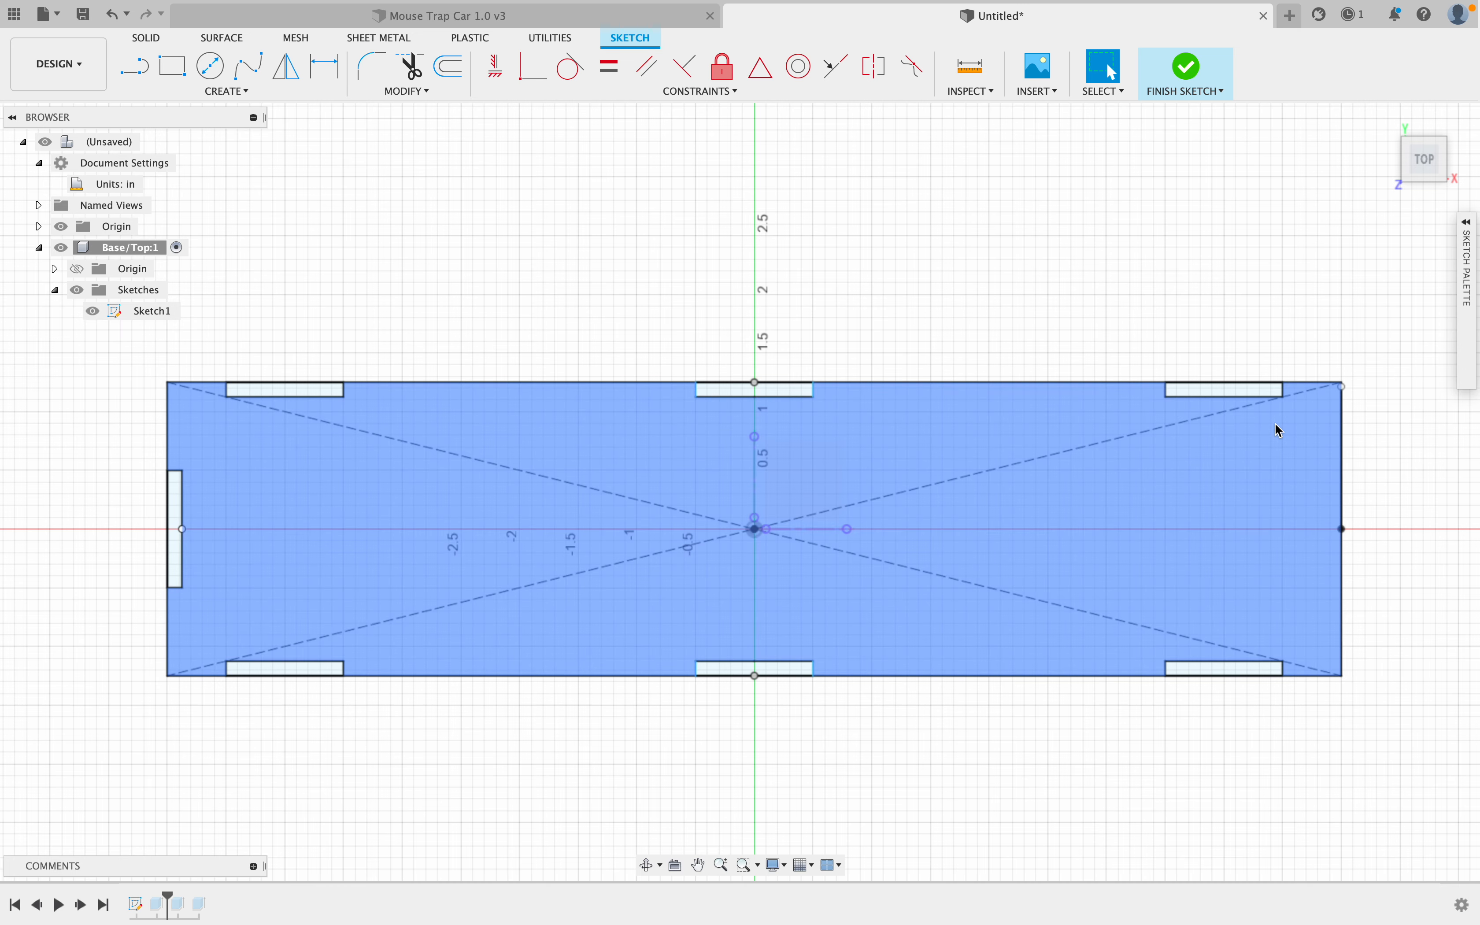
Draw two 1.5 by 0.8 in rectangles against the plate's right edge, one above and one below the horizontal centre axis.
click(848, 530)
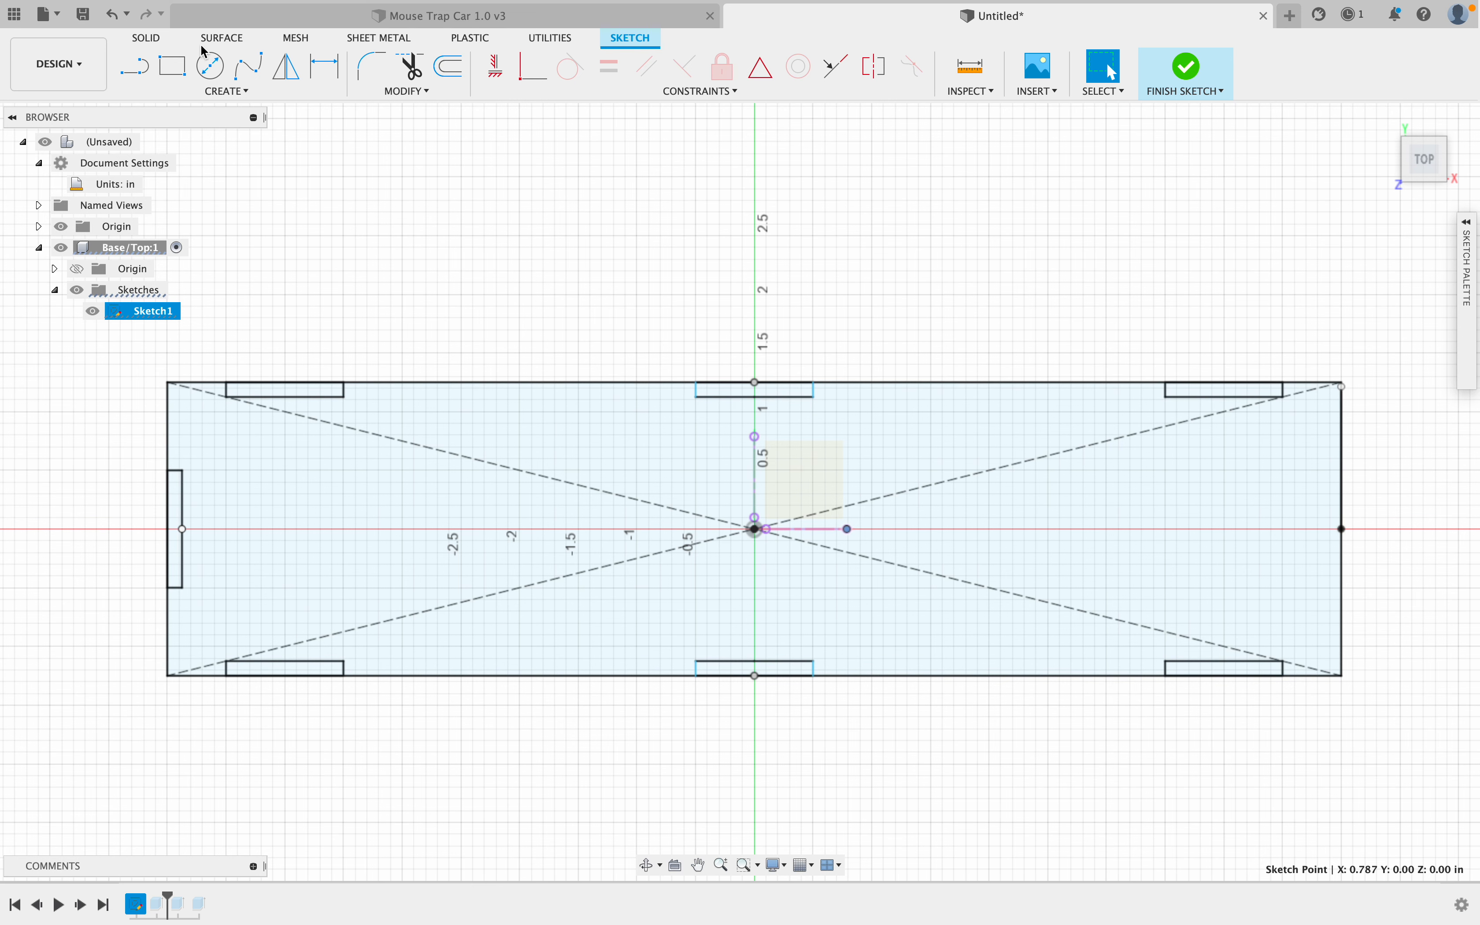
click(173, 66)
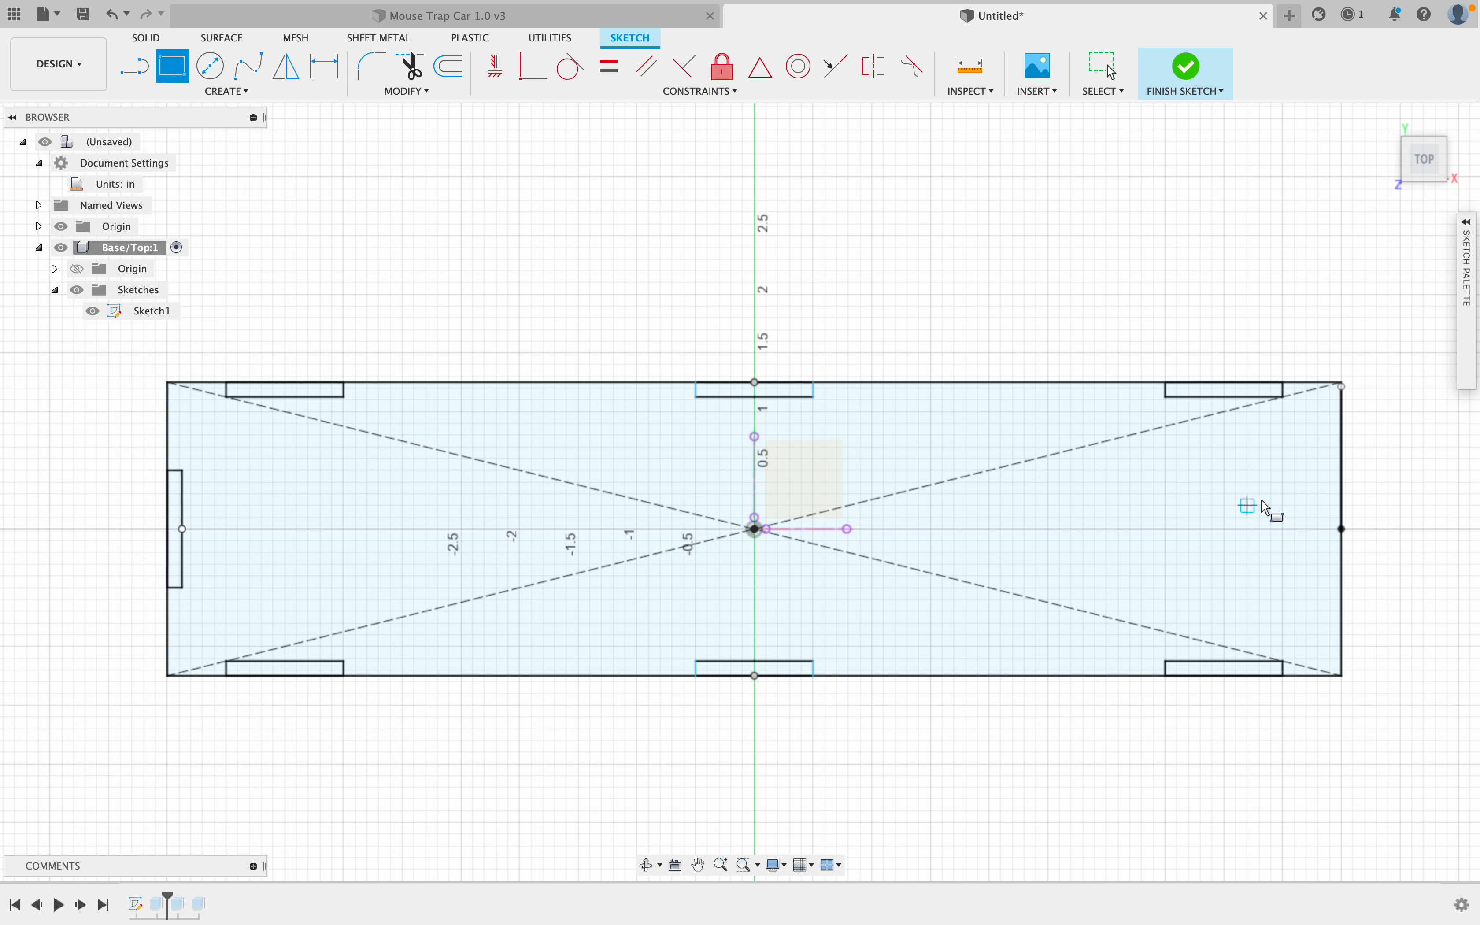
click(1343, 529)
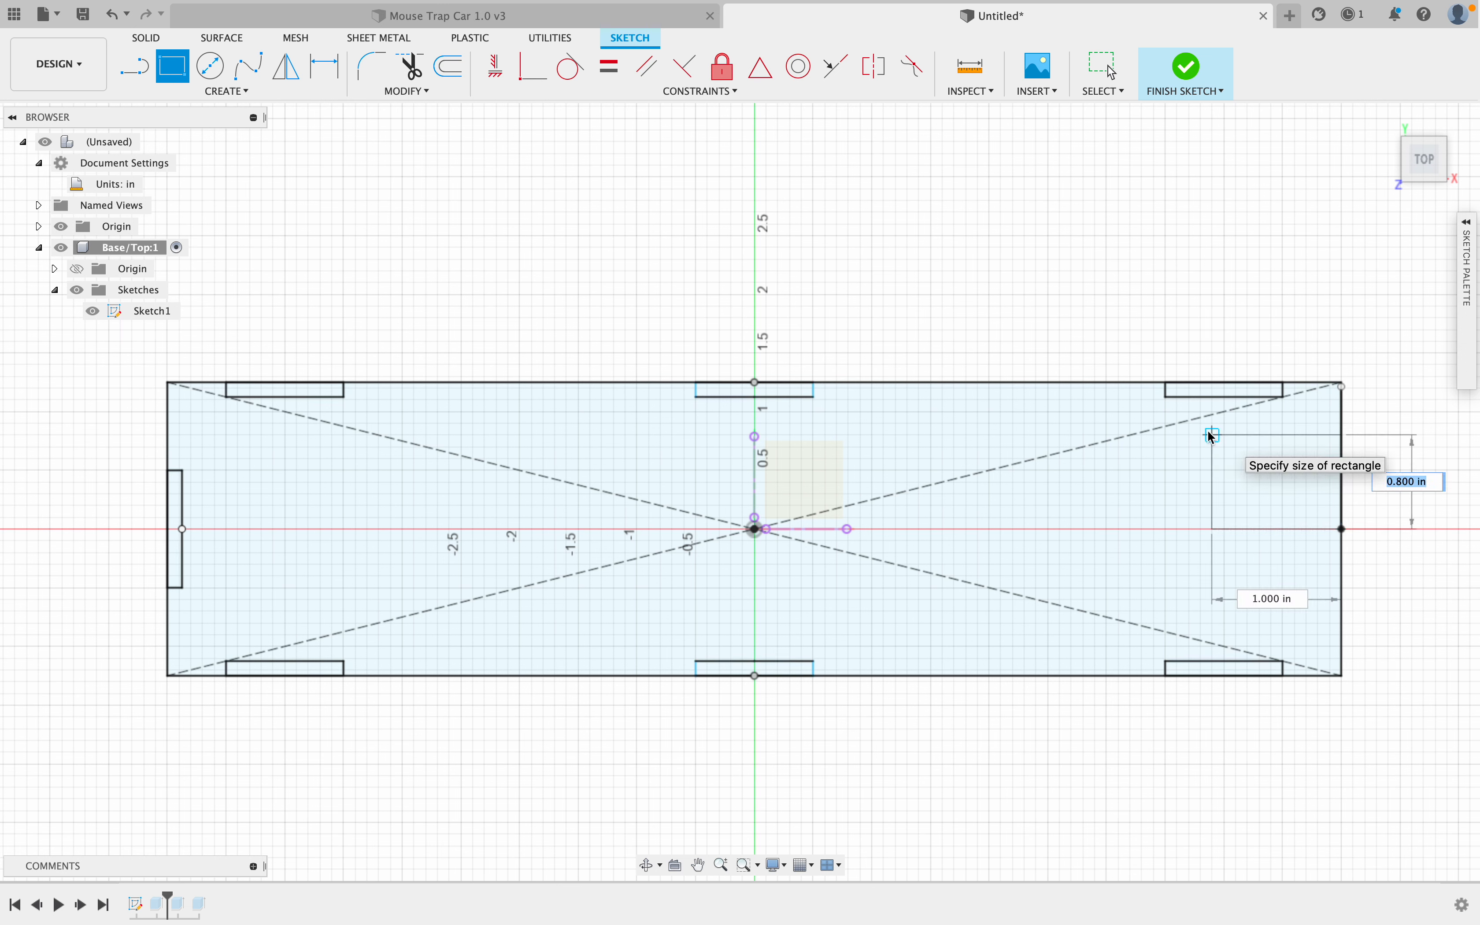
click(1168, 436)
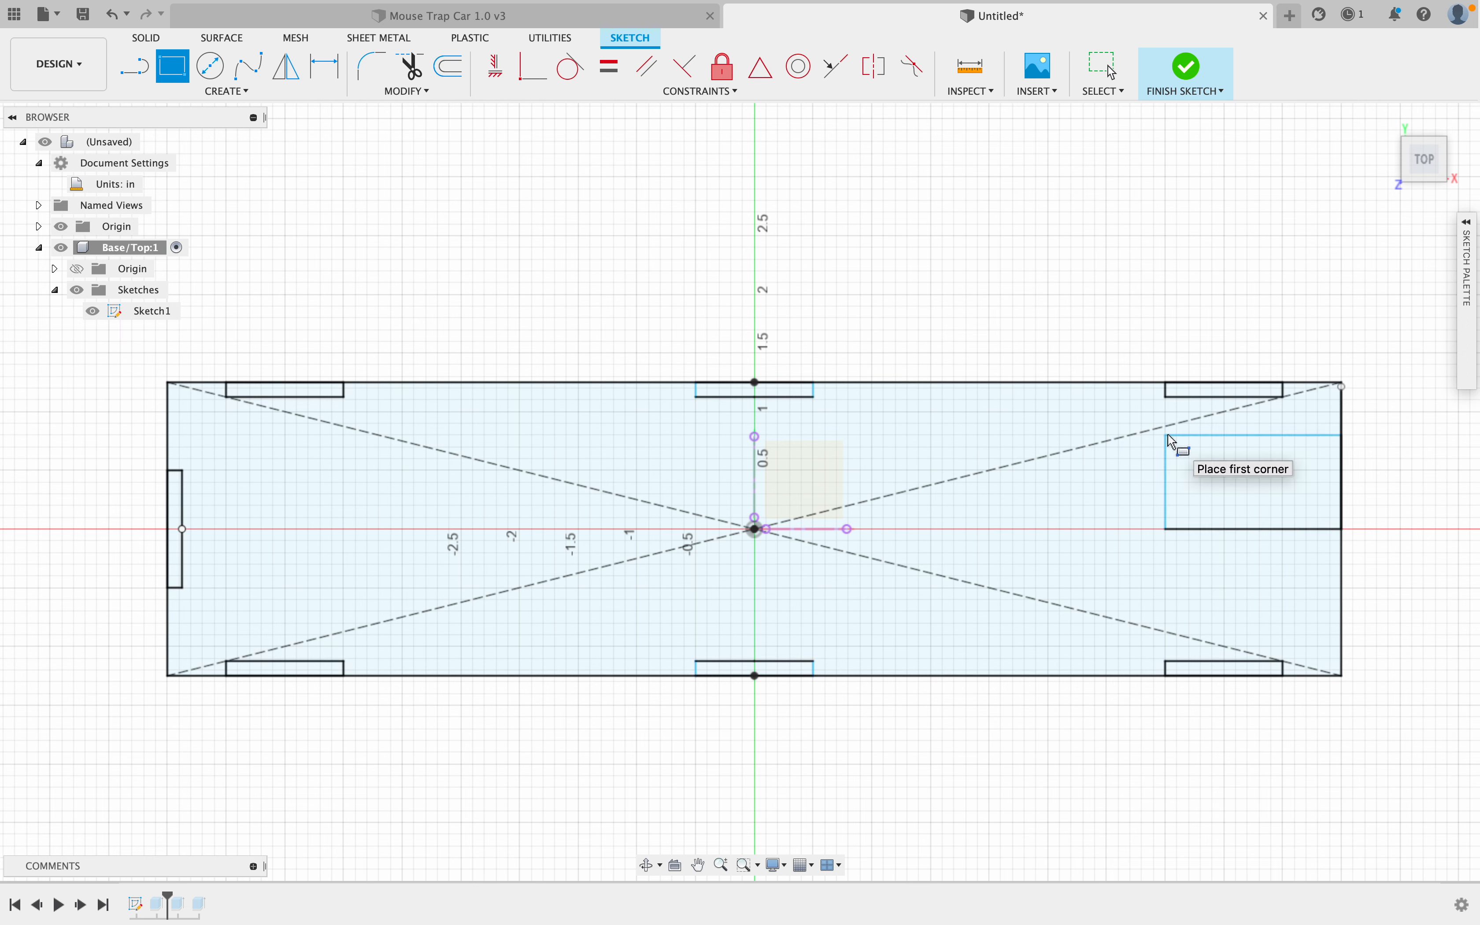
click(1168, 529)
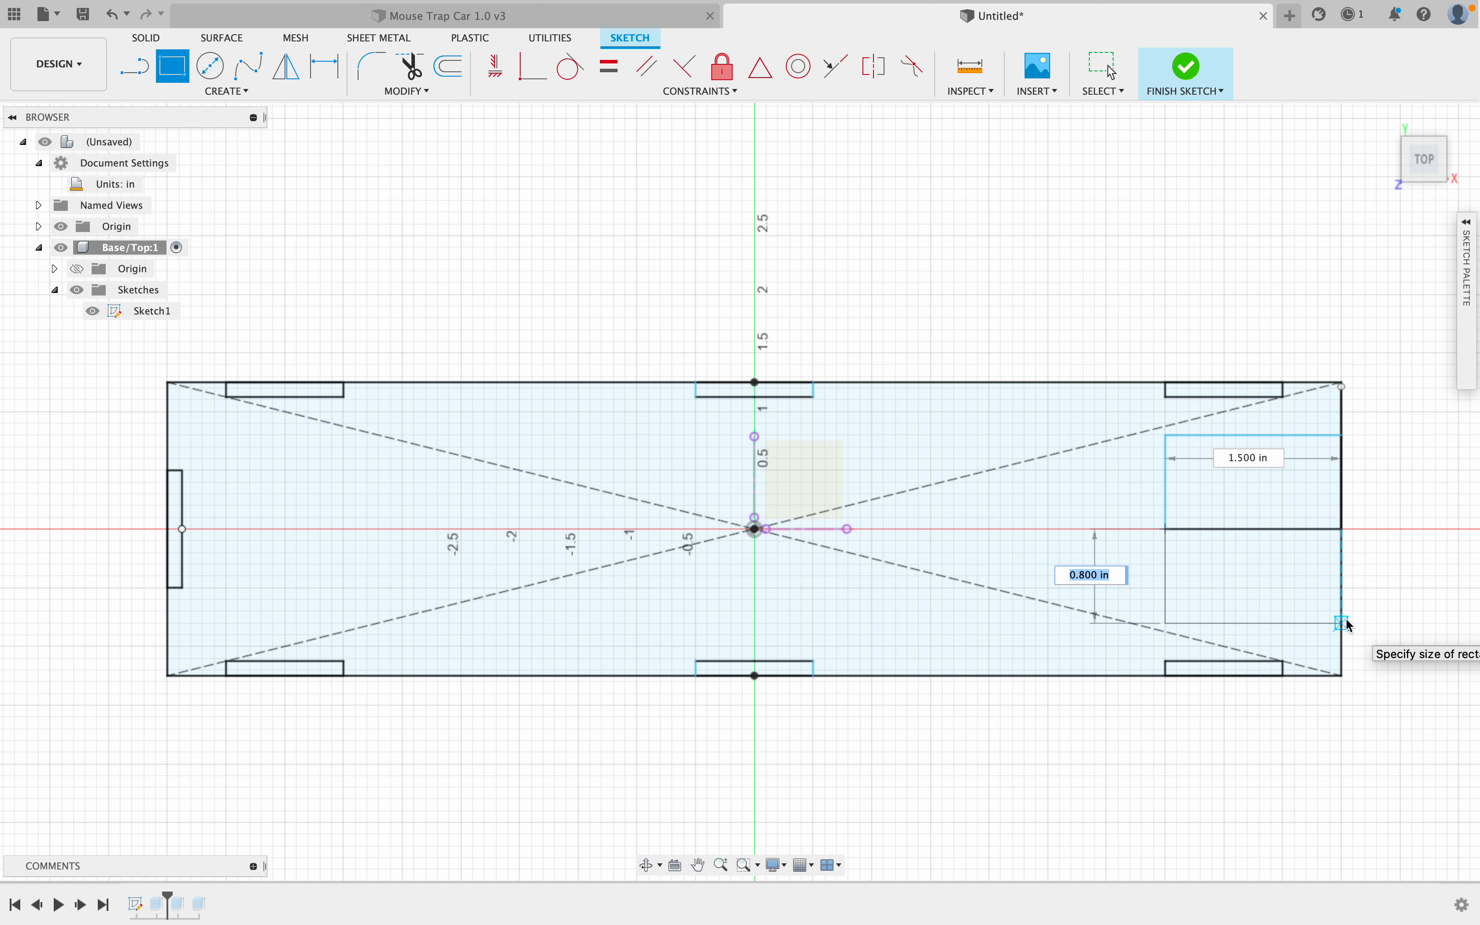
click(1346, 620)
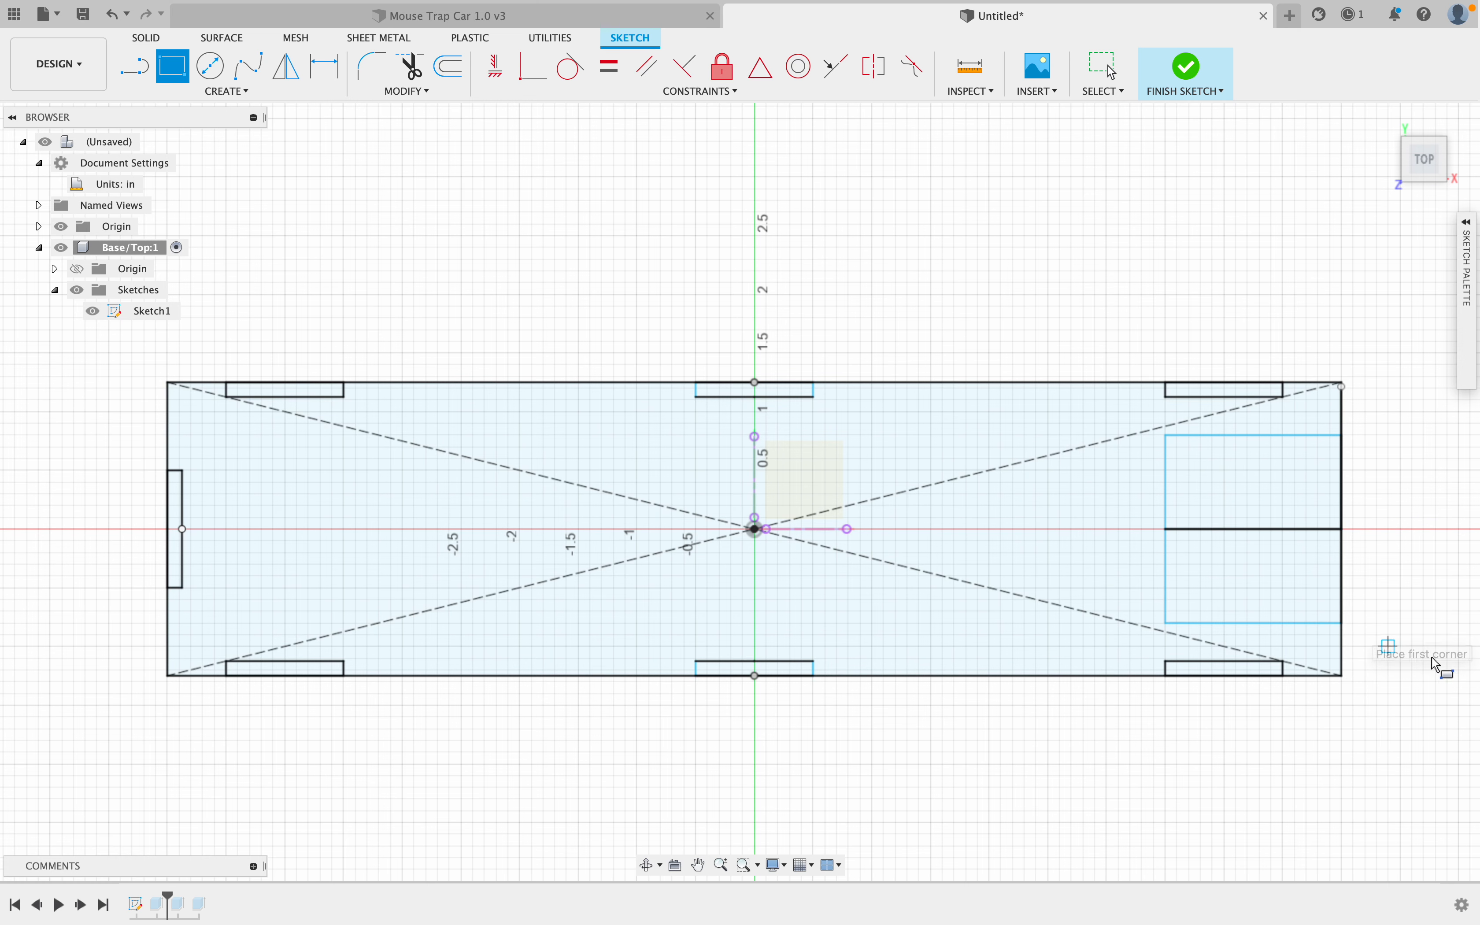
Delete the shared middle line so the two right-end rectangles form a single profile.
key(d)
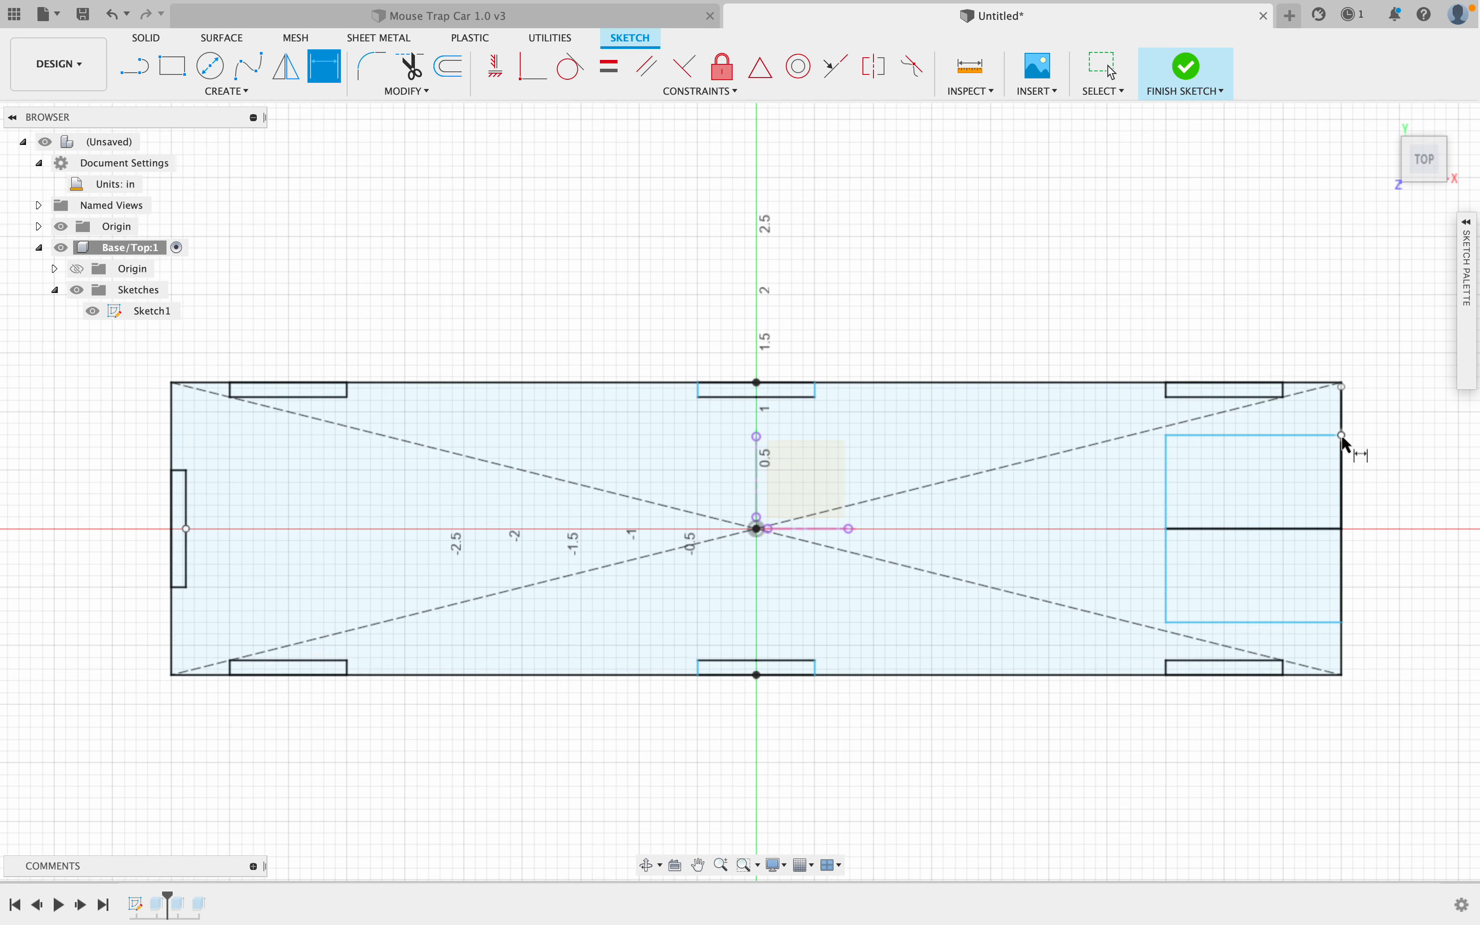
key(Escape)
click(1312, 530)
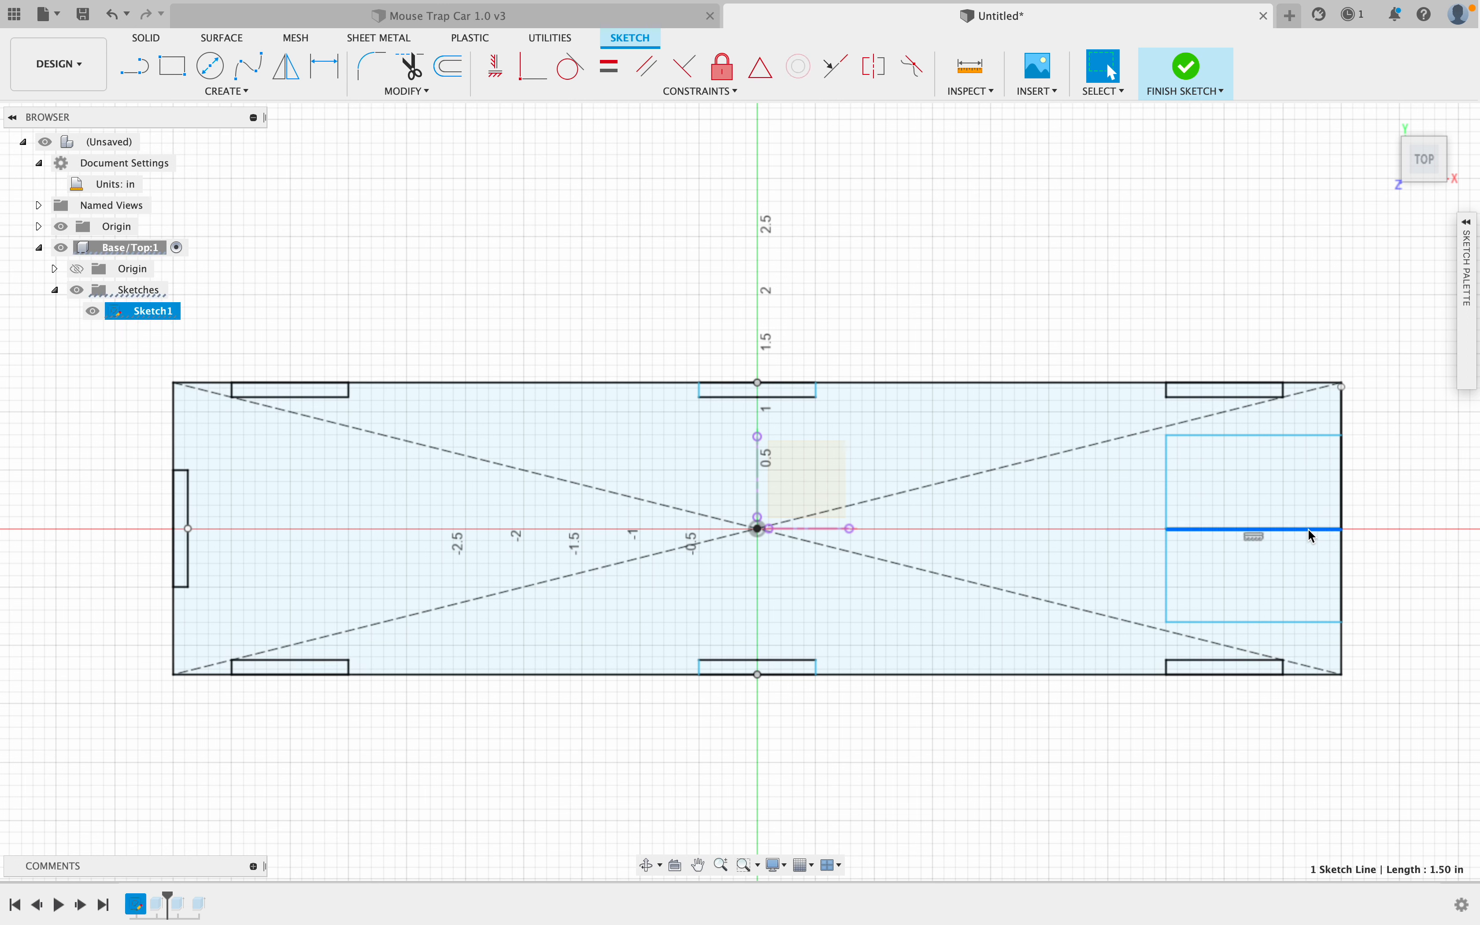
key(Delete)
click(1312, 537)
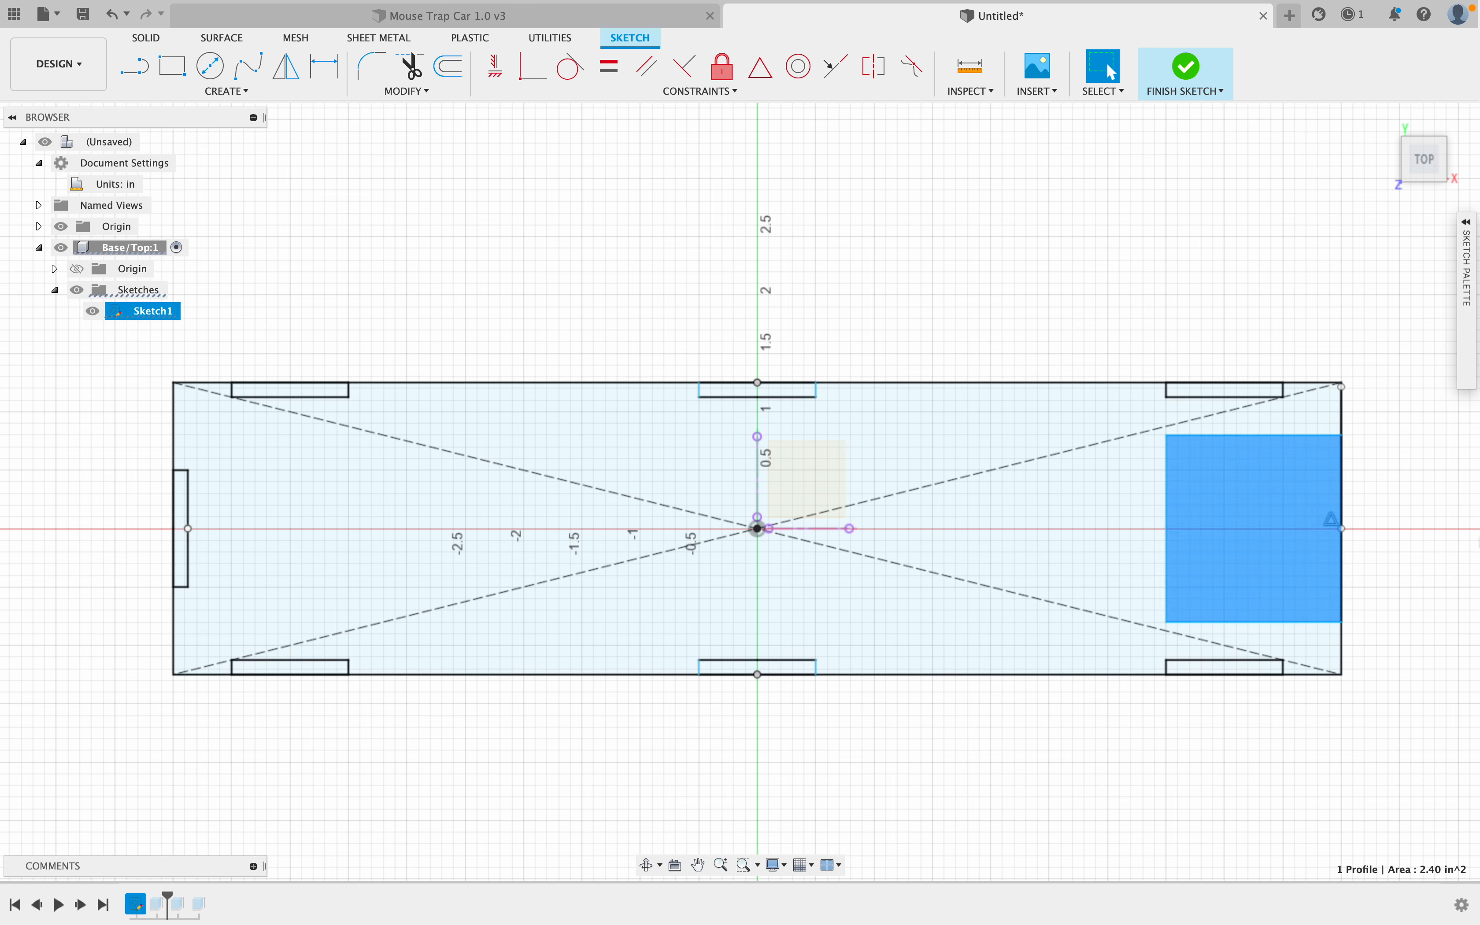
click(1418, 531)
Dimension the height of the right-end rectangle along the plate's edge at 1.60 in.
key(d)
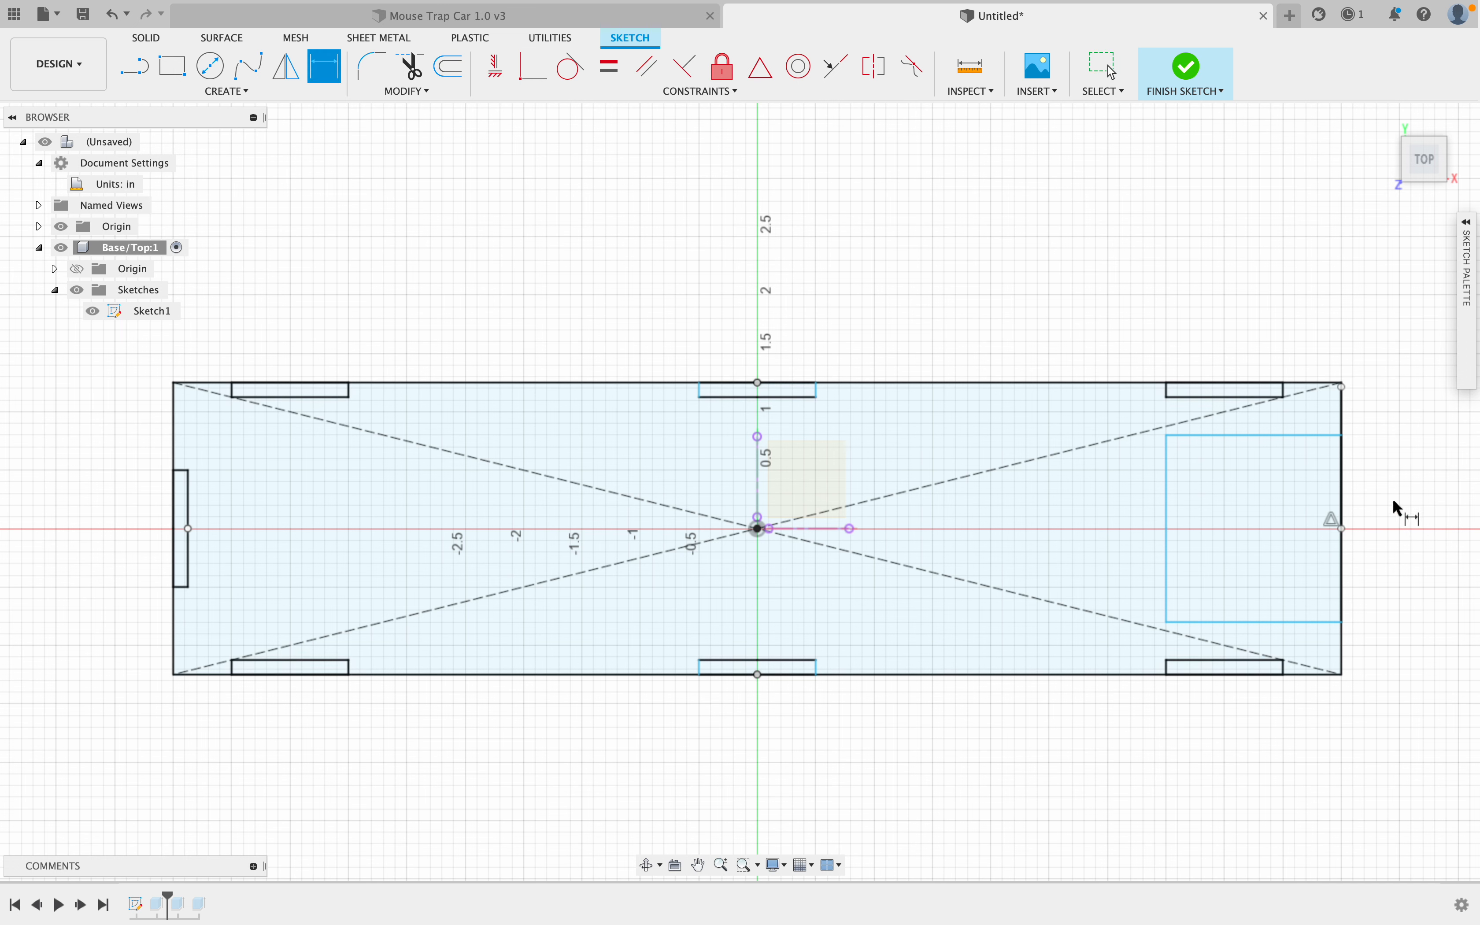
click(1344, 435)
click(1343, 622)
click(1423, 631)
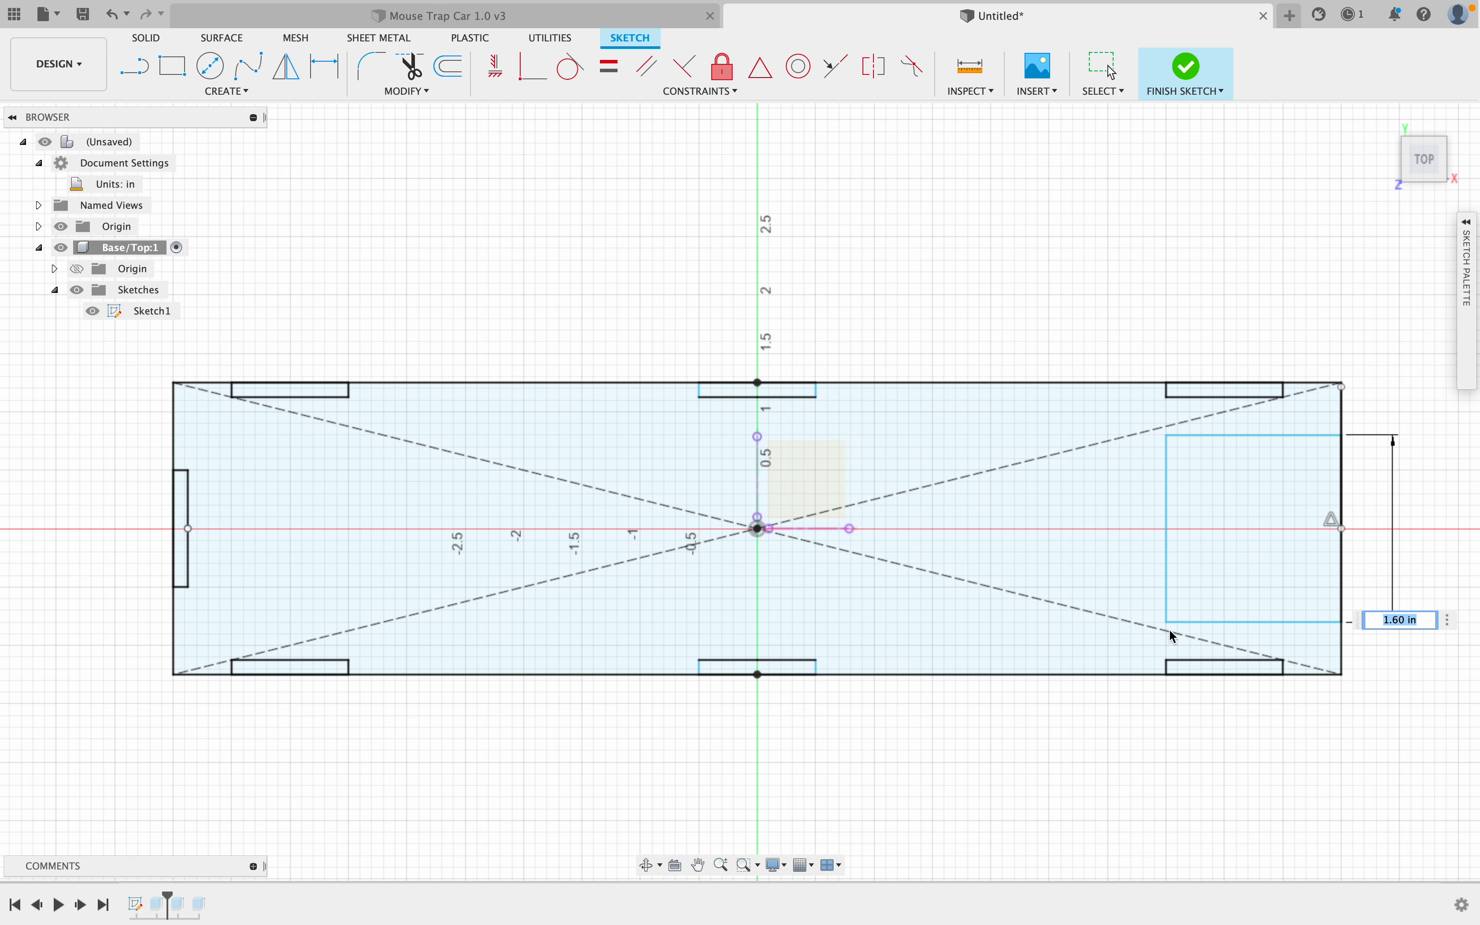
key(Return)
key(Escape)
Dimension the lower edge of the right-end rectangle at 1.50 in.
click(1167, 622)
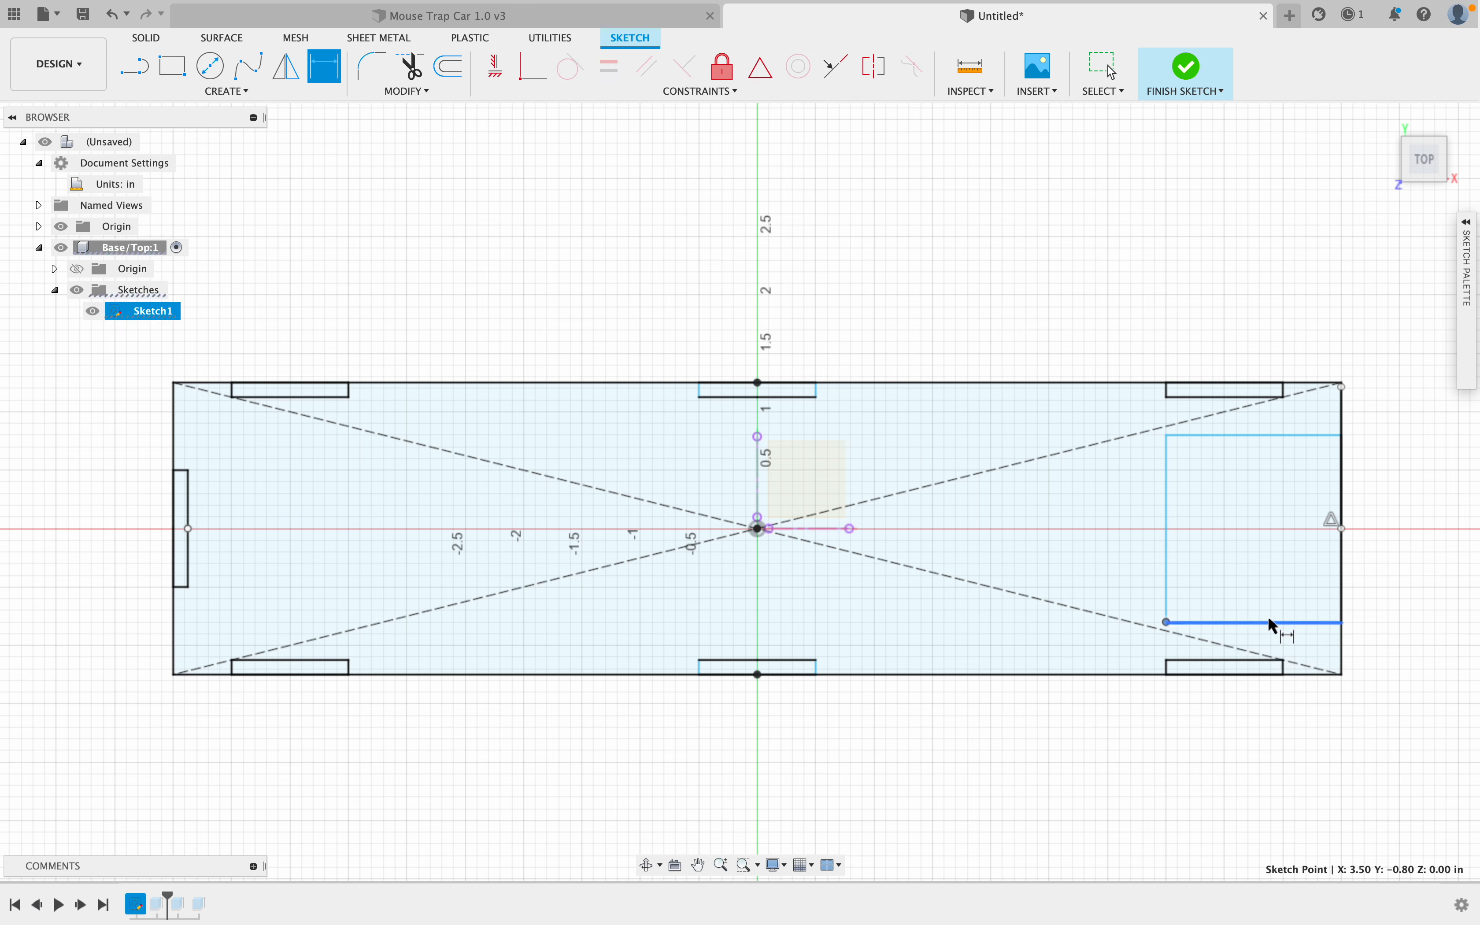
click(1342, 622)
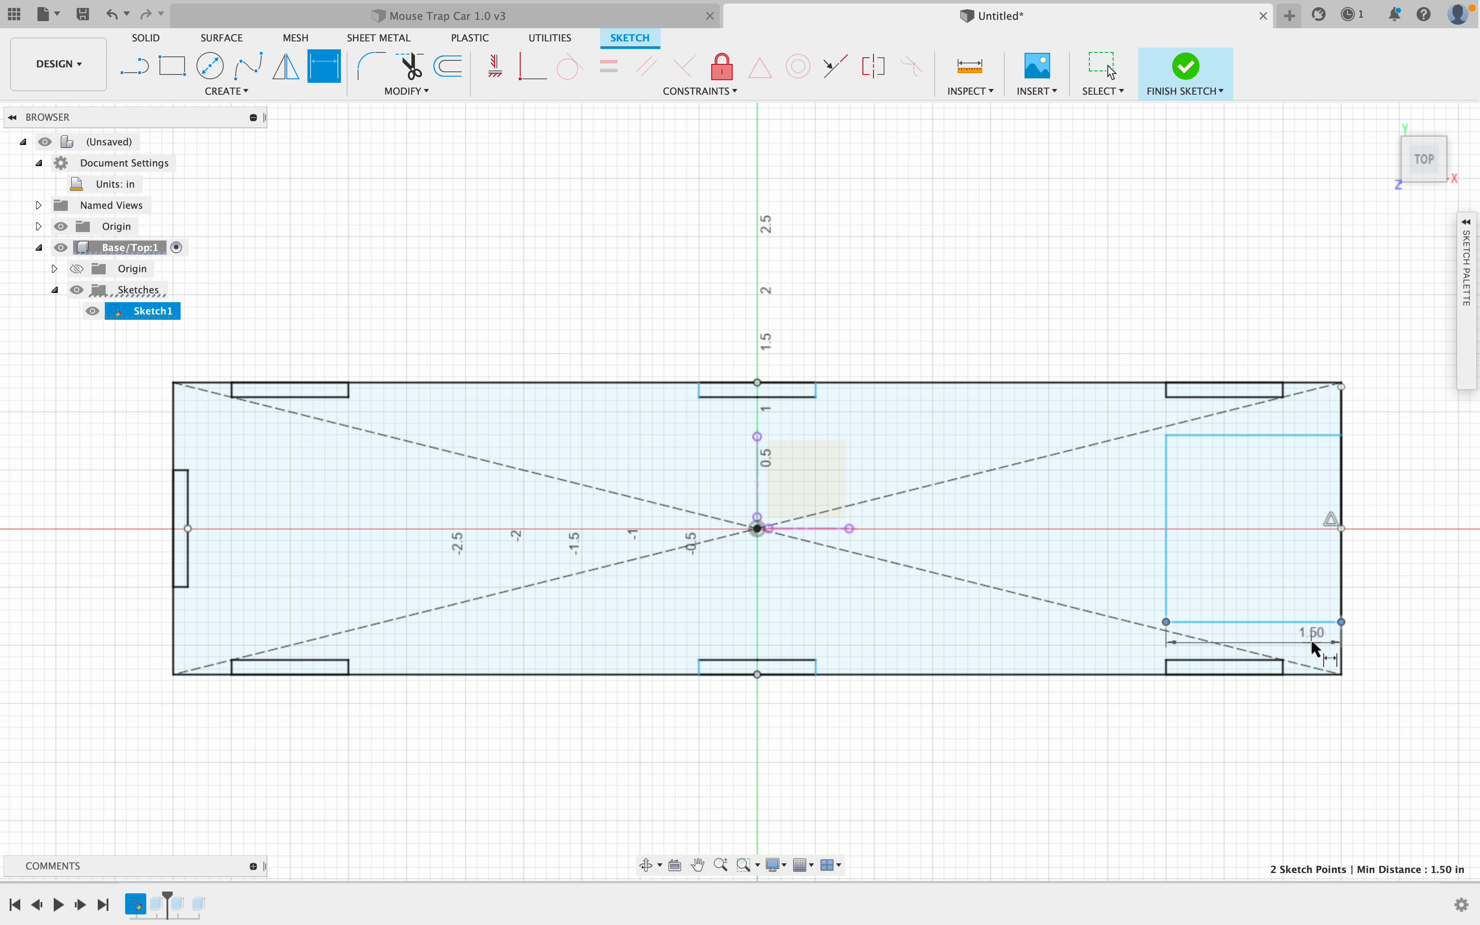
click(1315, 645)
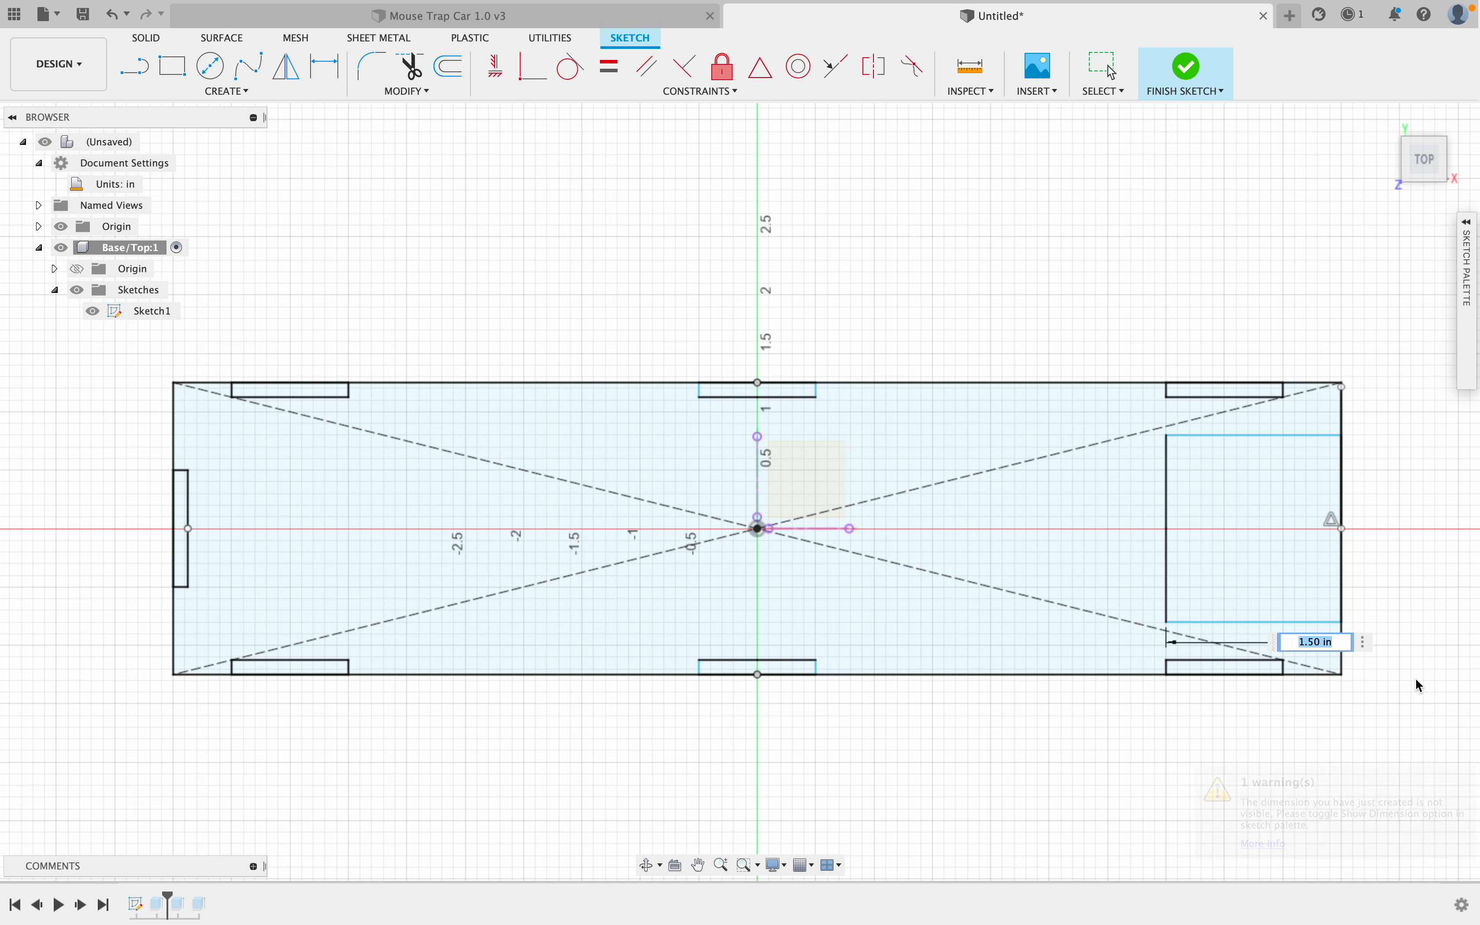
key(Return)
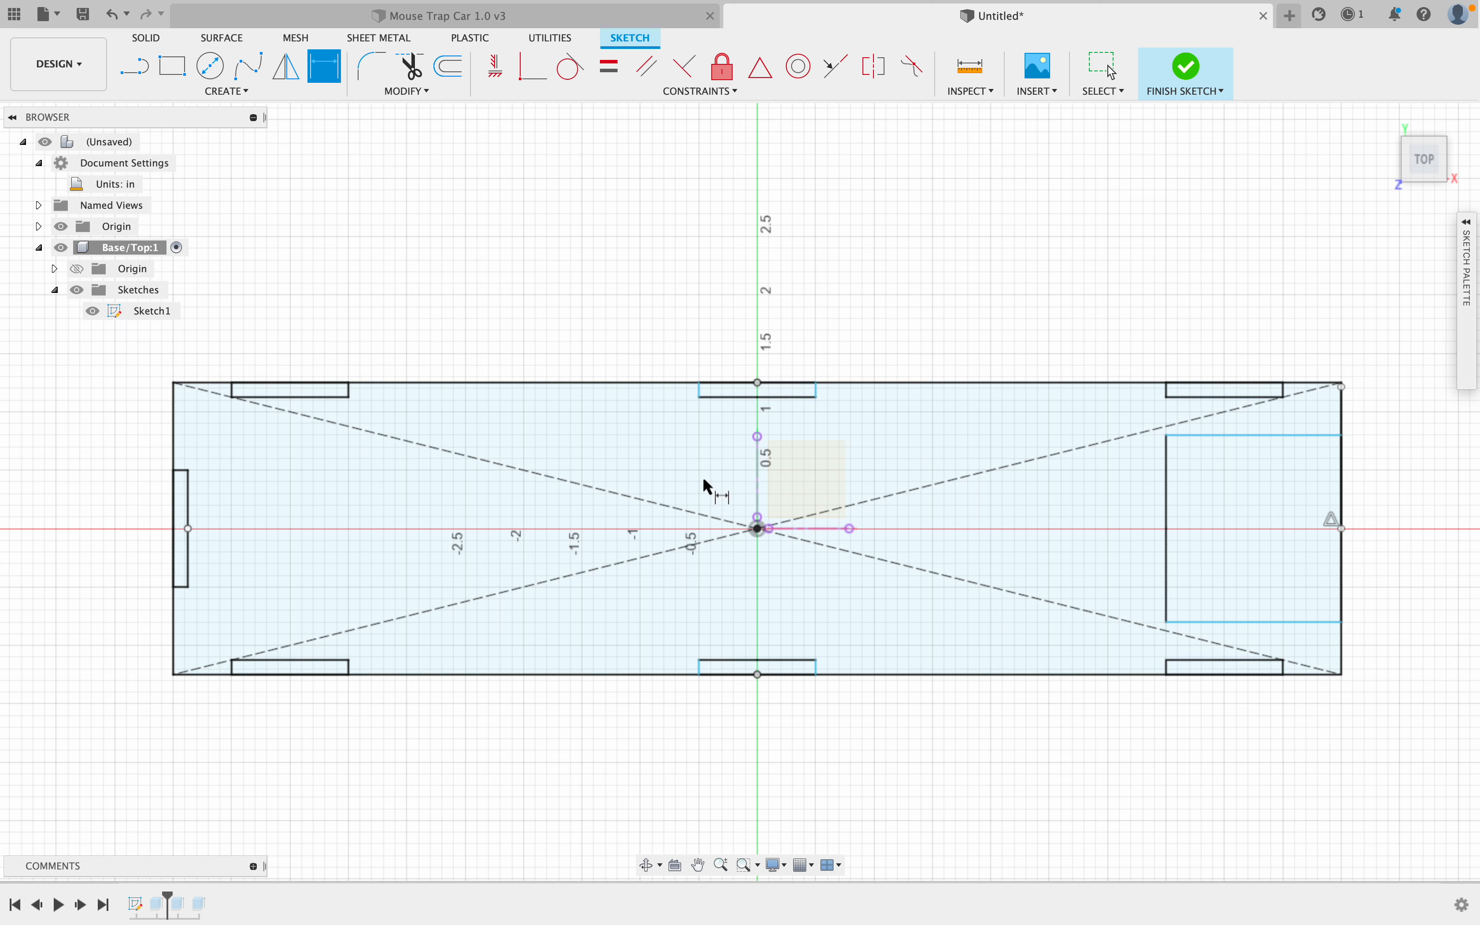
Draw a center rectangle 5 in long and 1 in high from the origin in the middle of the plate.
click(186, 92)
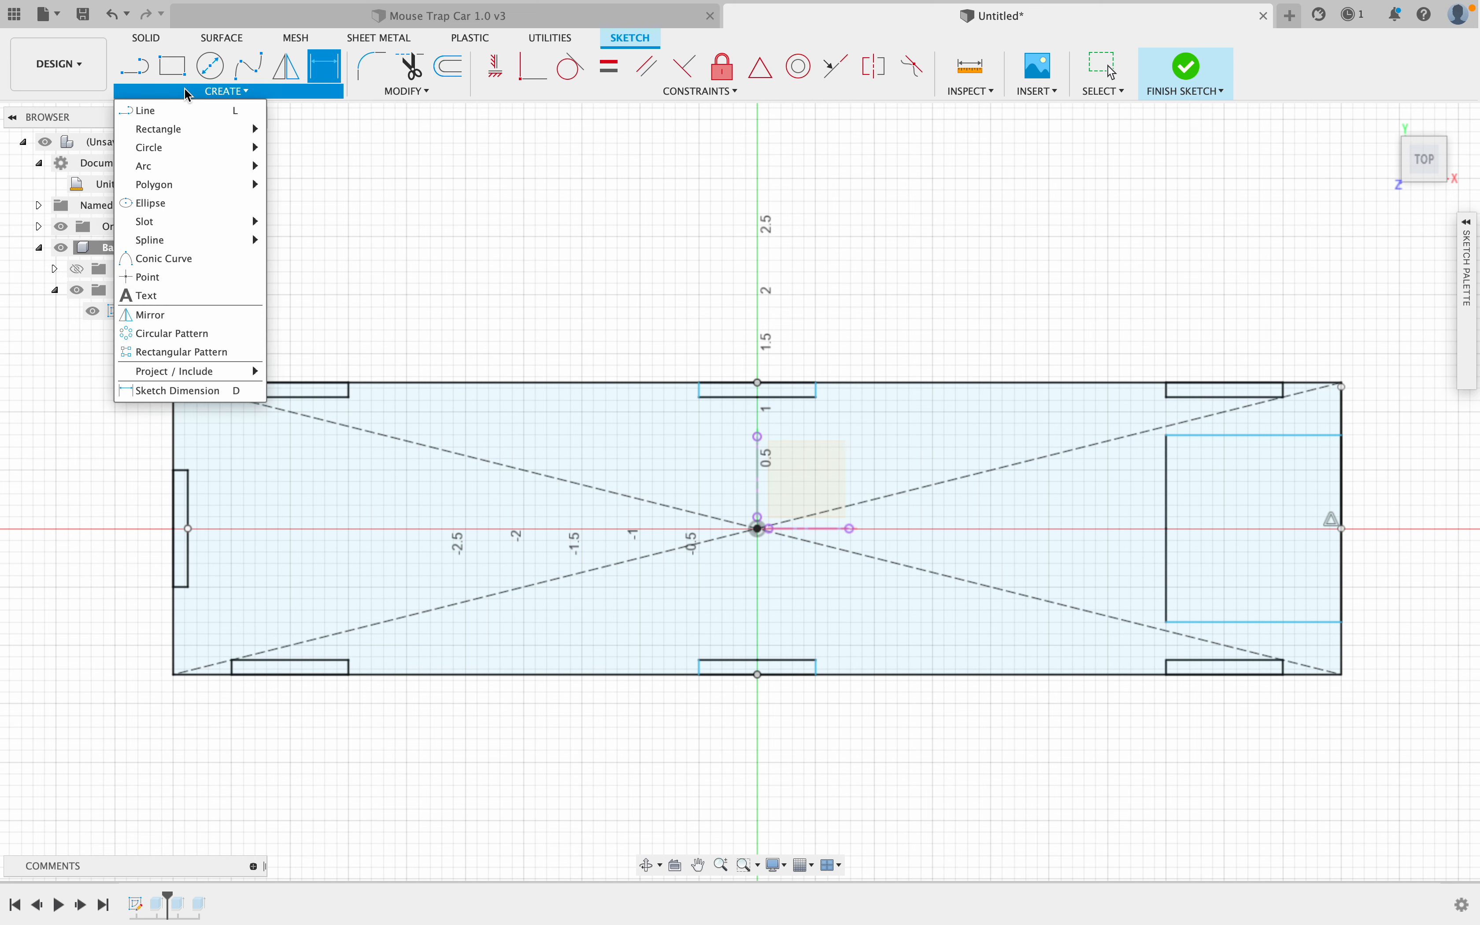
mouse_move(220, 128)
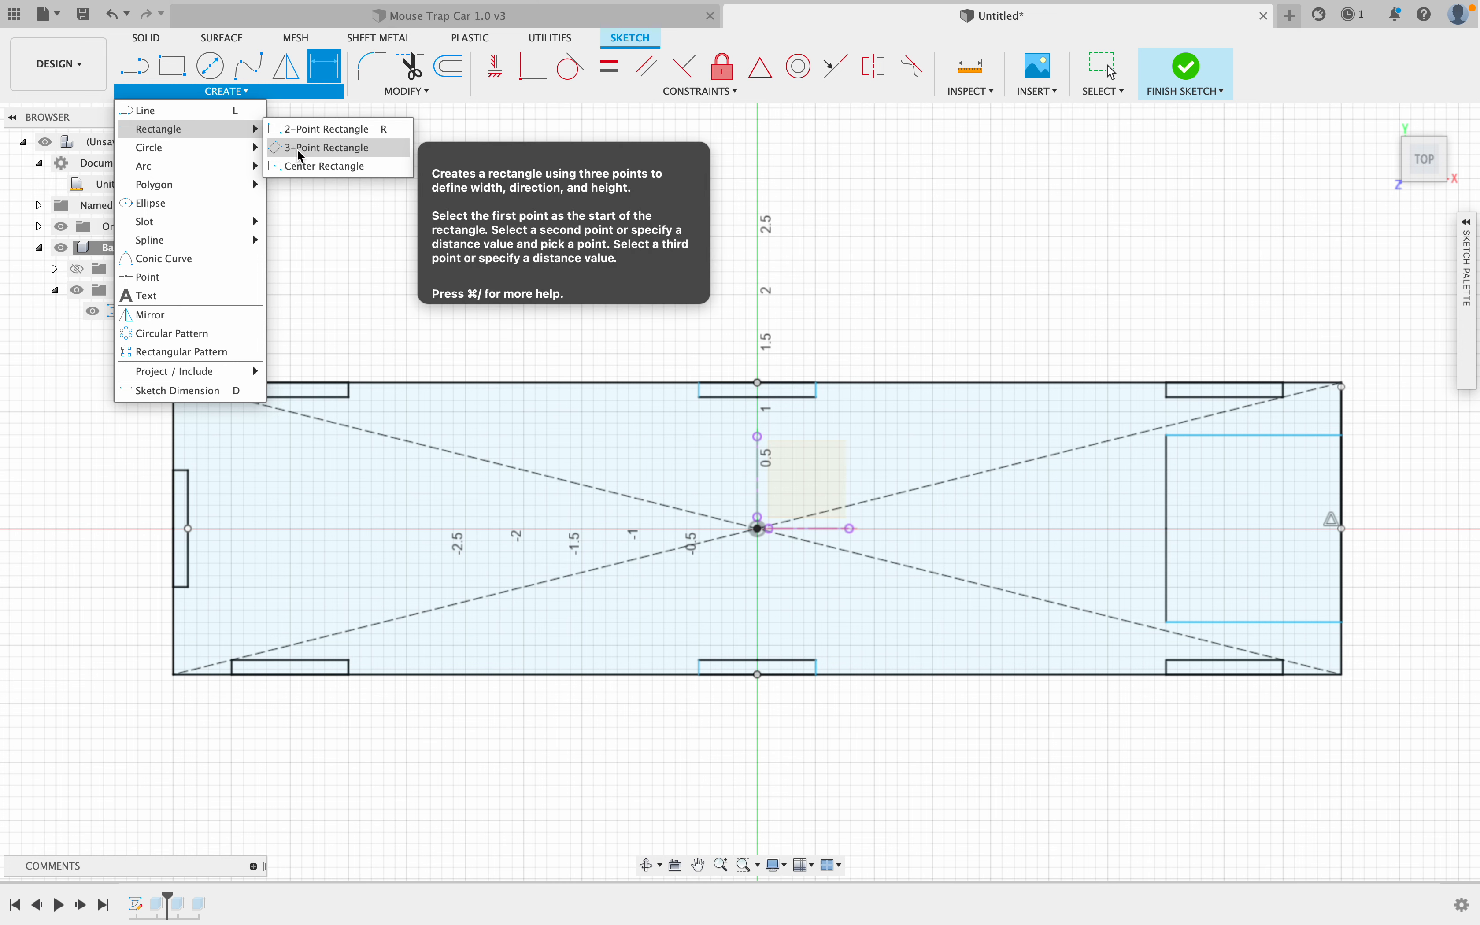
click(300, 166)
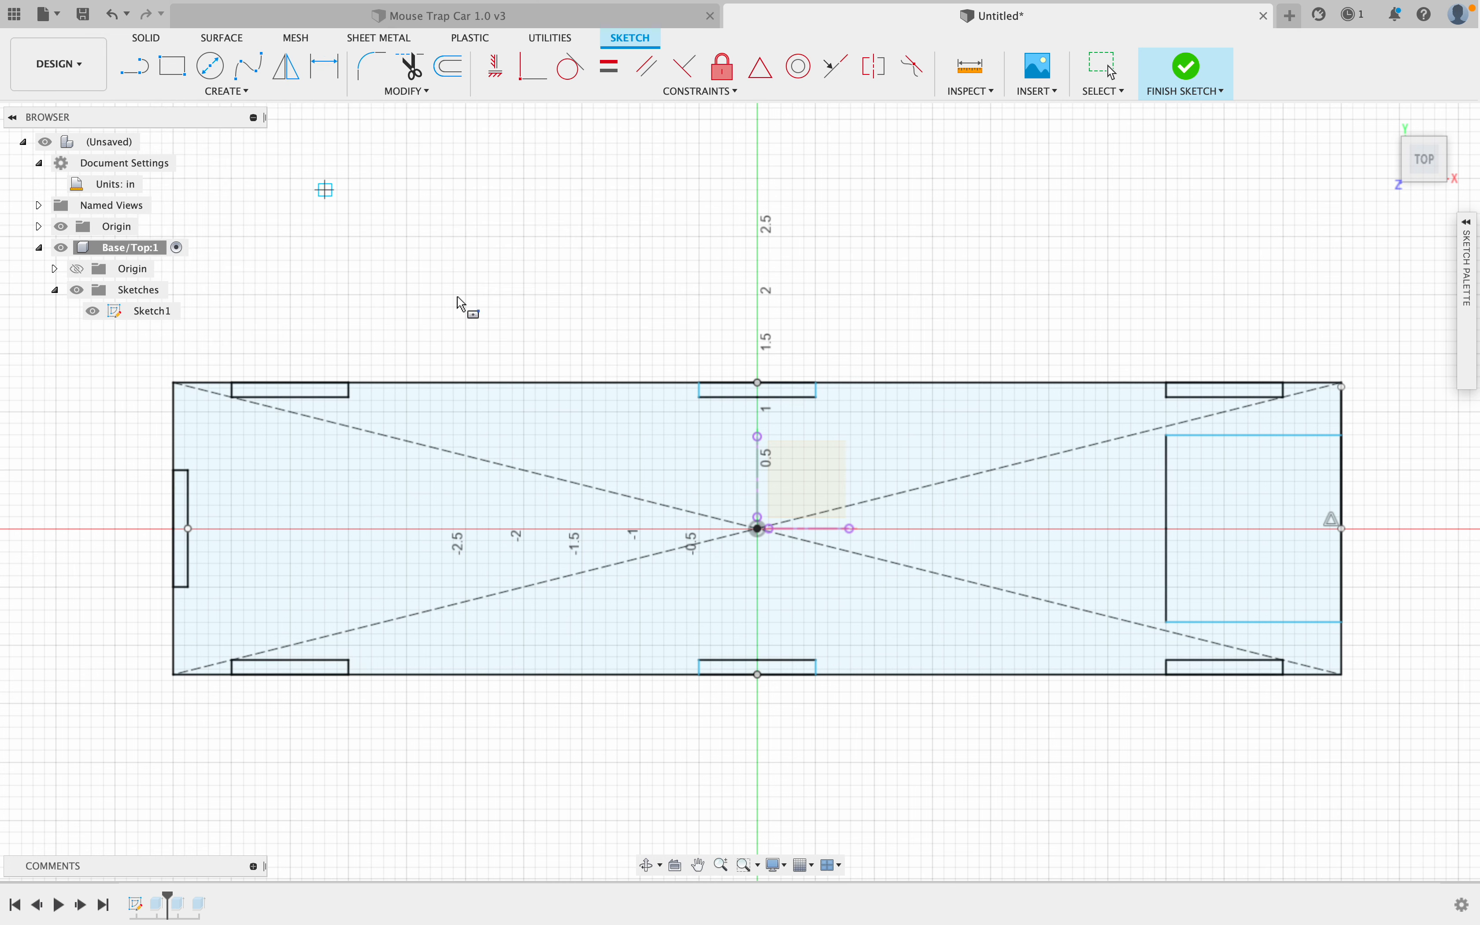
click(759, 529)
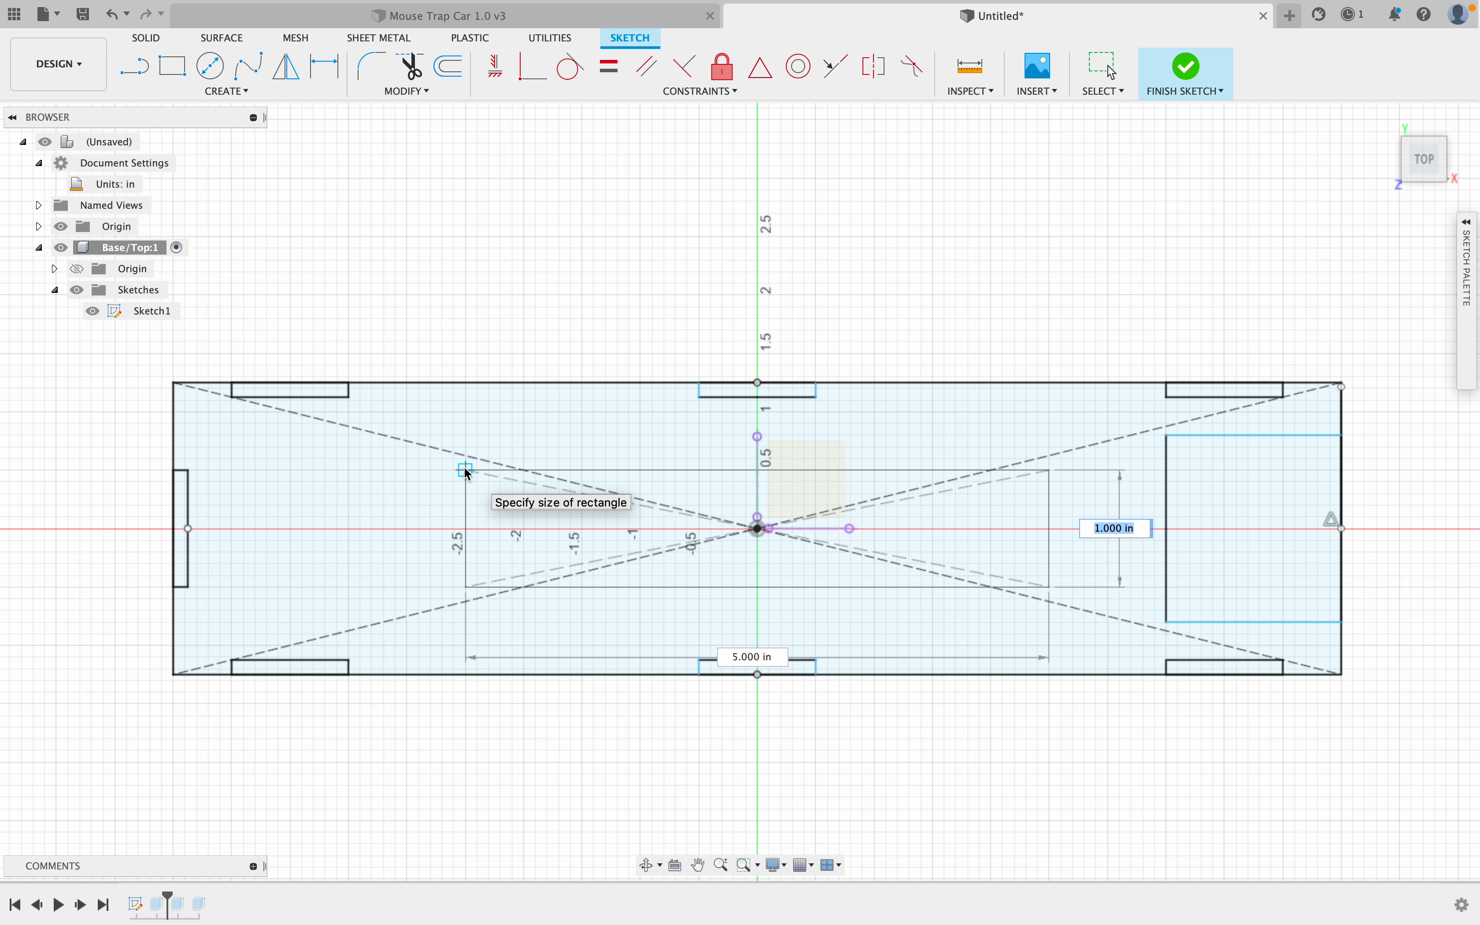
click(466, 474)
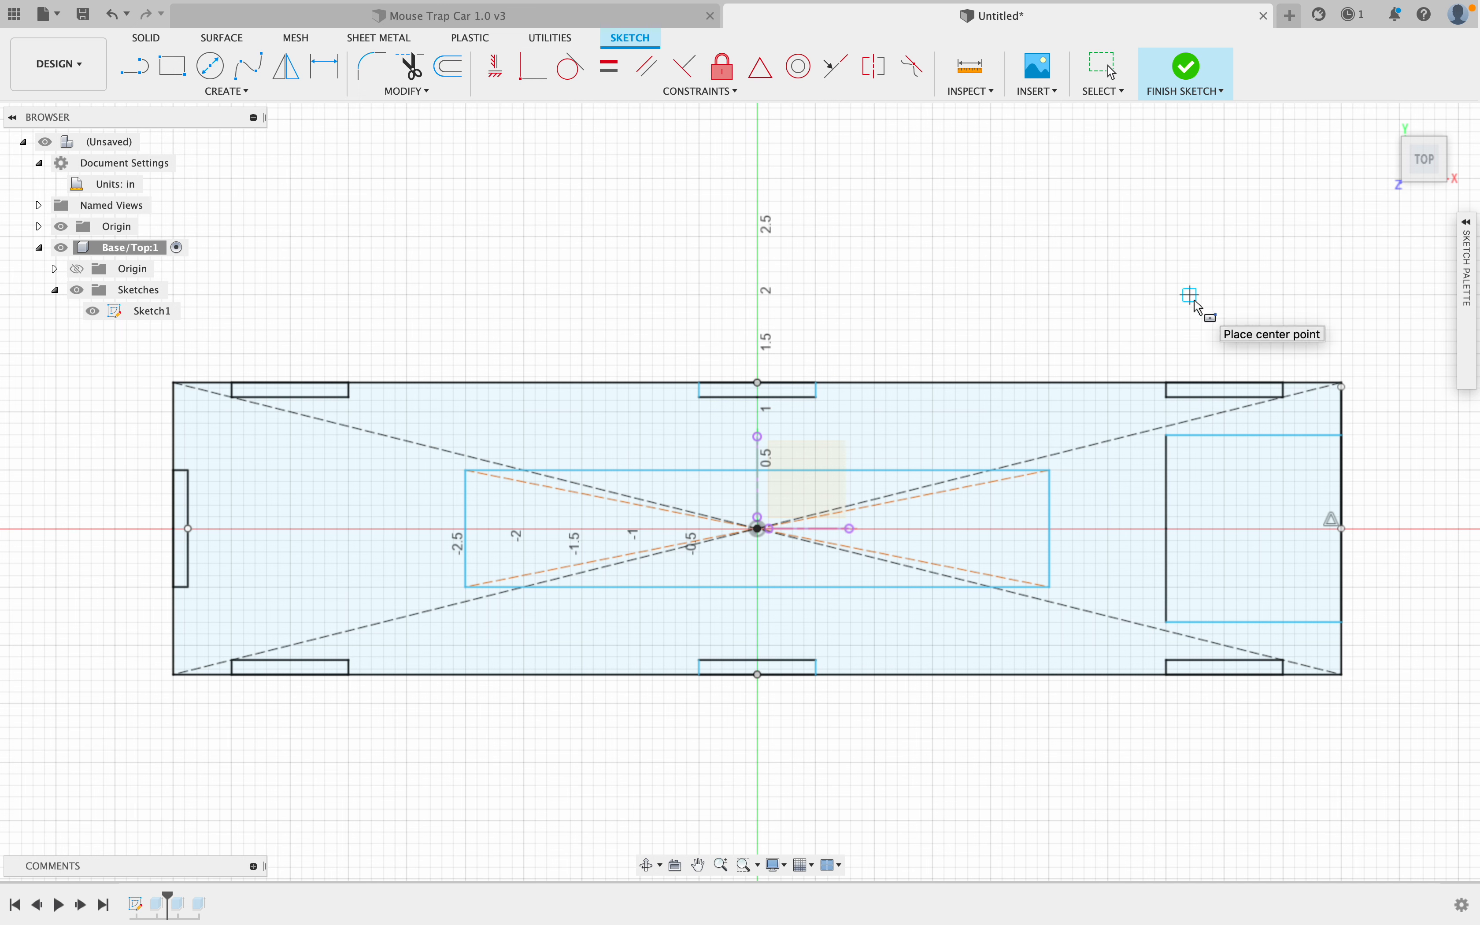
key(Escape)
Toggle the linetype of the plate's rising diagonal between normal and construction, ending on construction.
click(1156, 440)
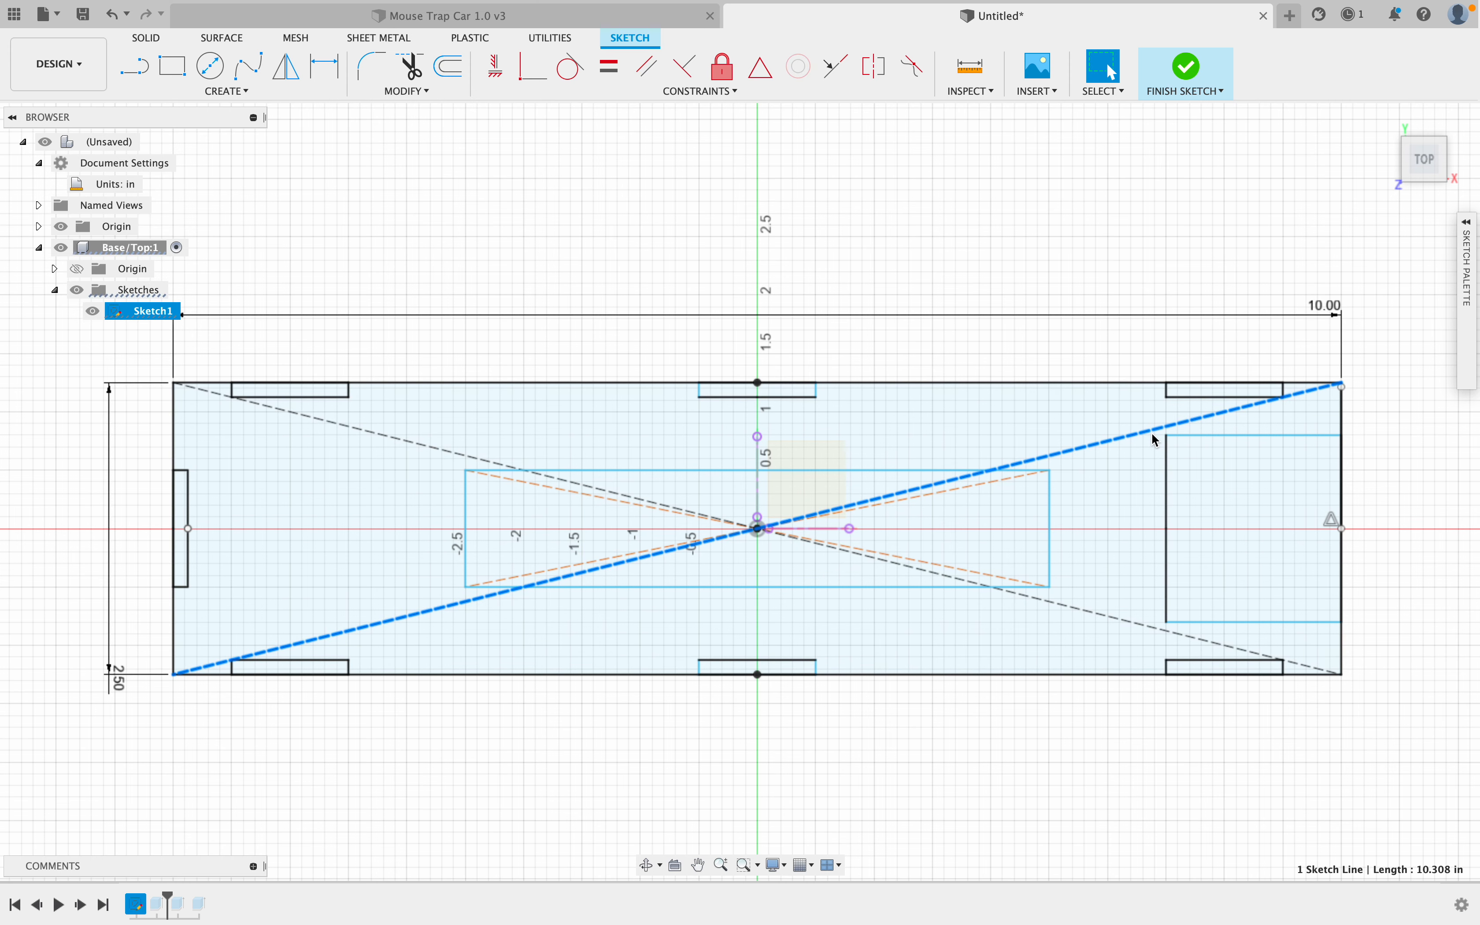
click(1468, 223)
click(1419, 274)
click(1419, 274)
click(1419, 274)
click(1419, 274)
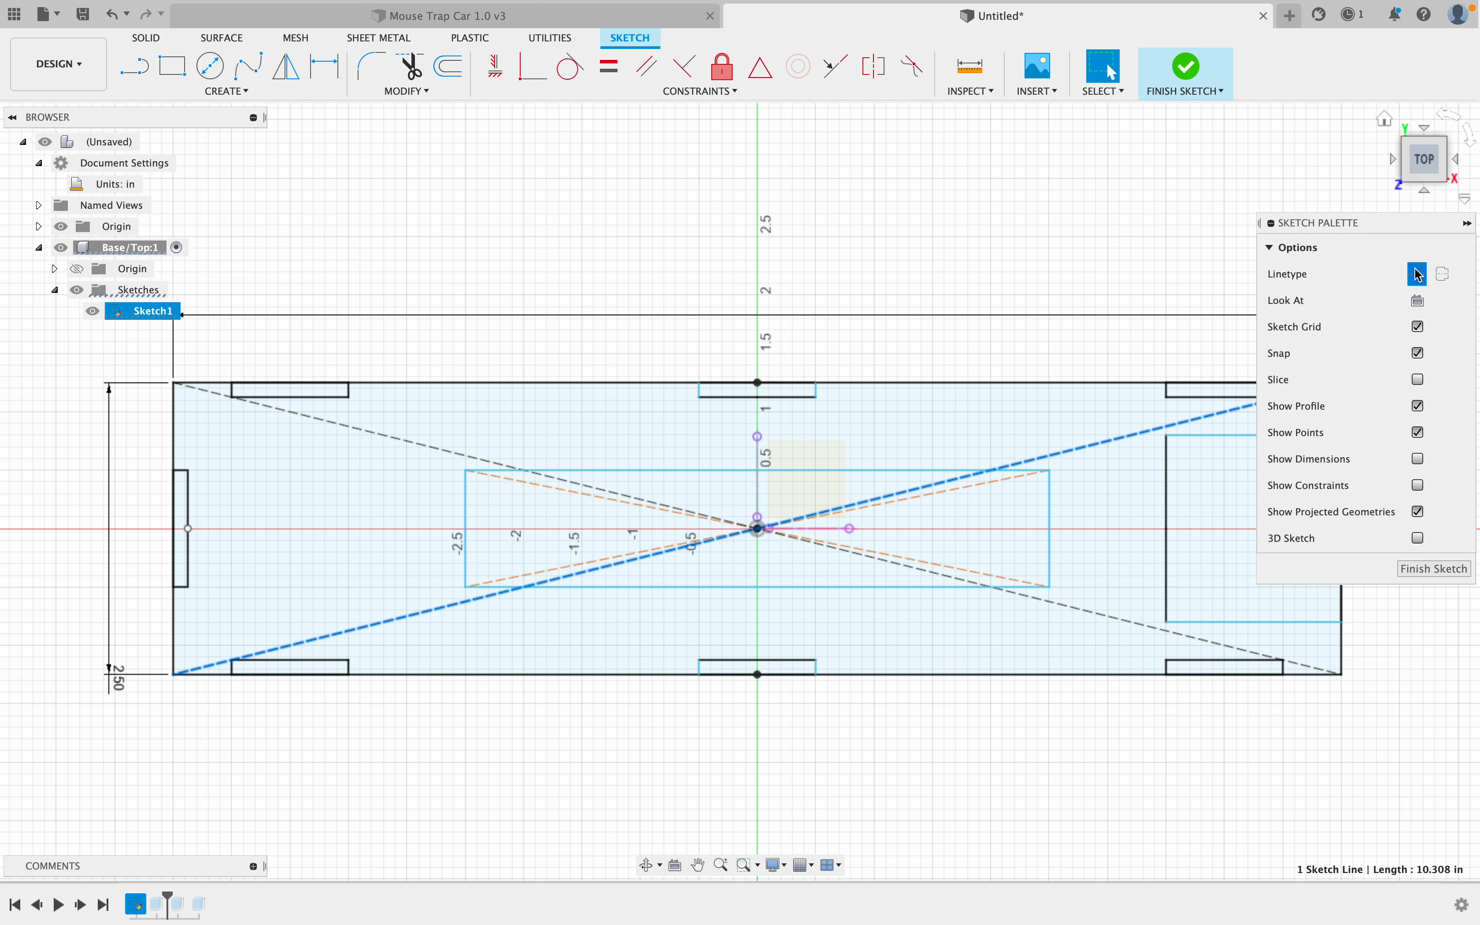
click(1419, 274)
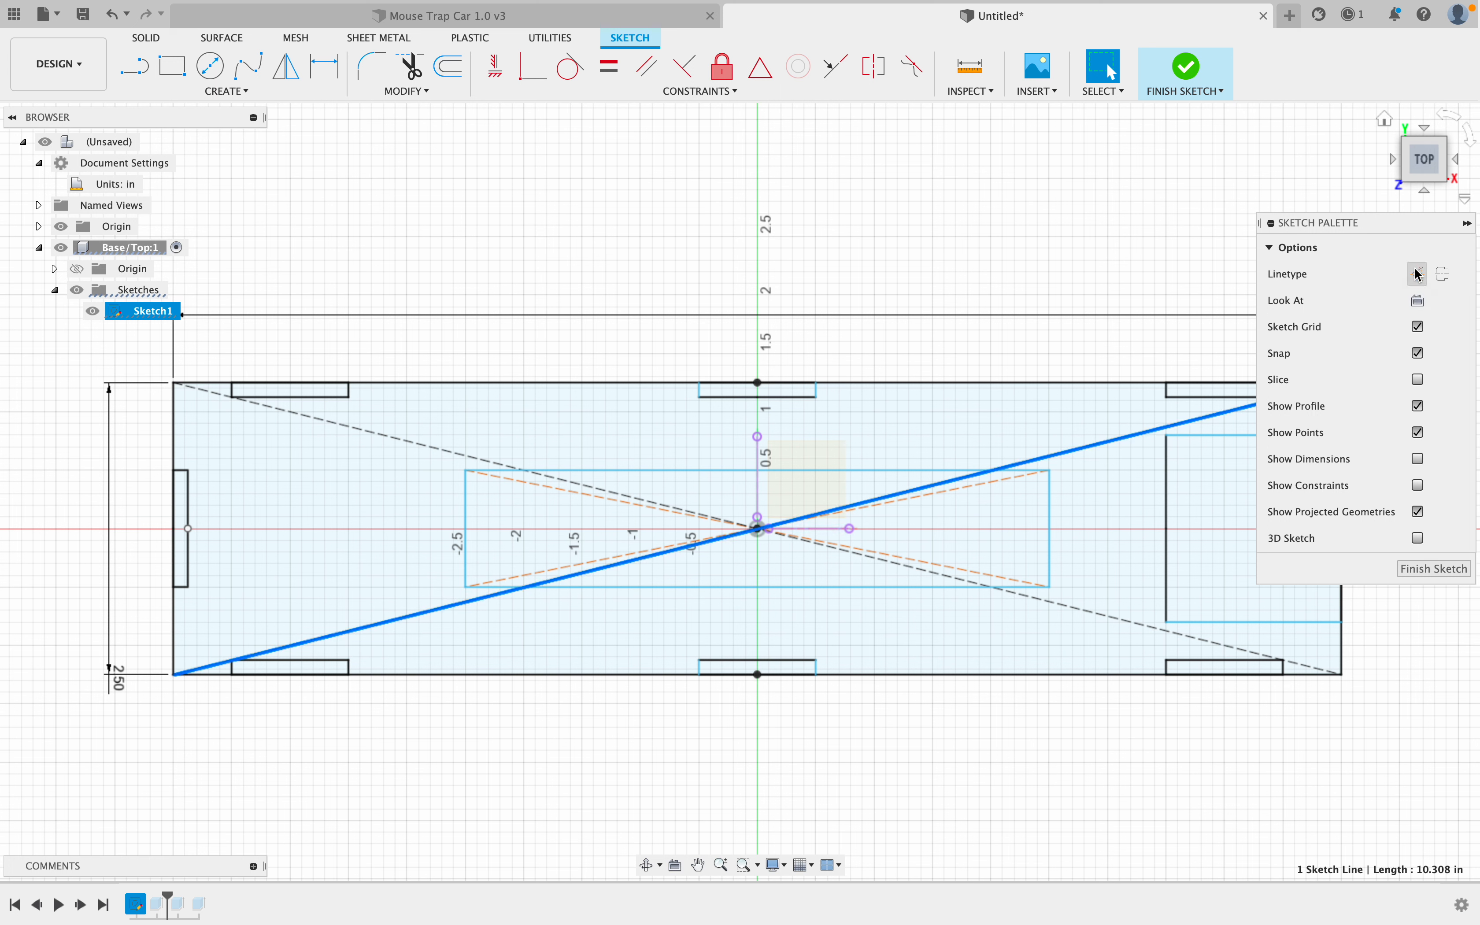
click(1419, 274)
click(1469, 221)
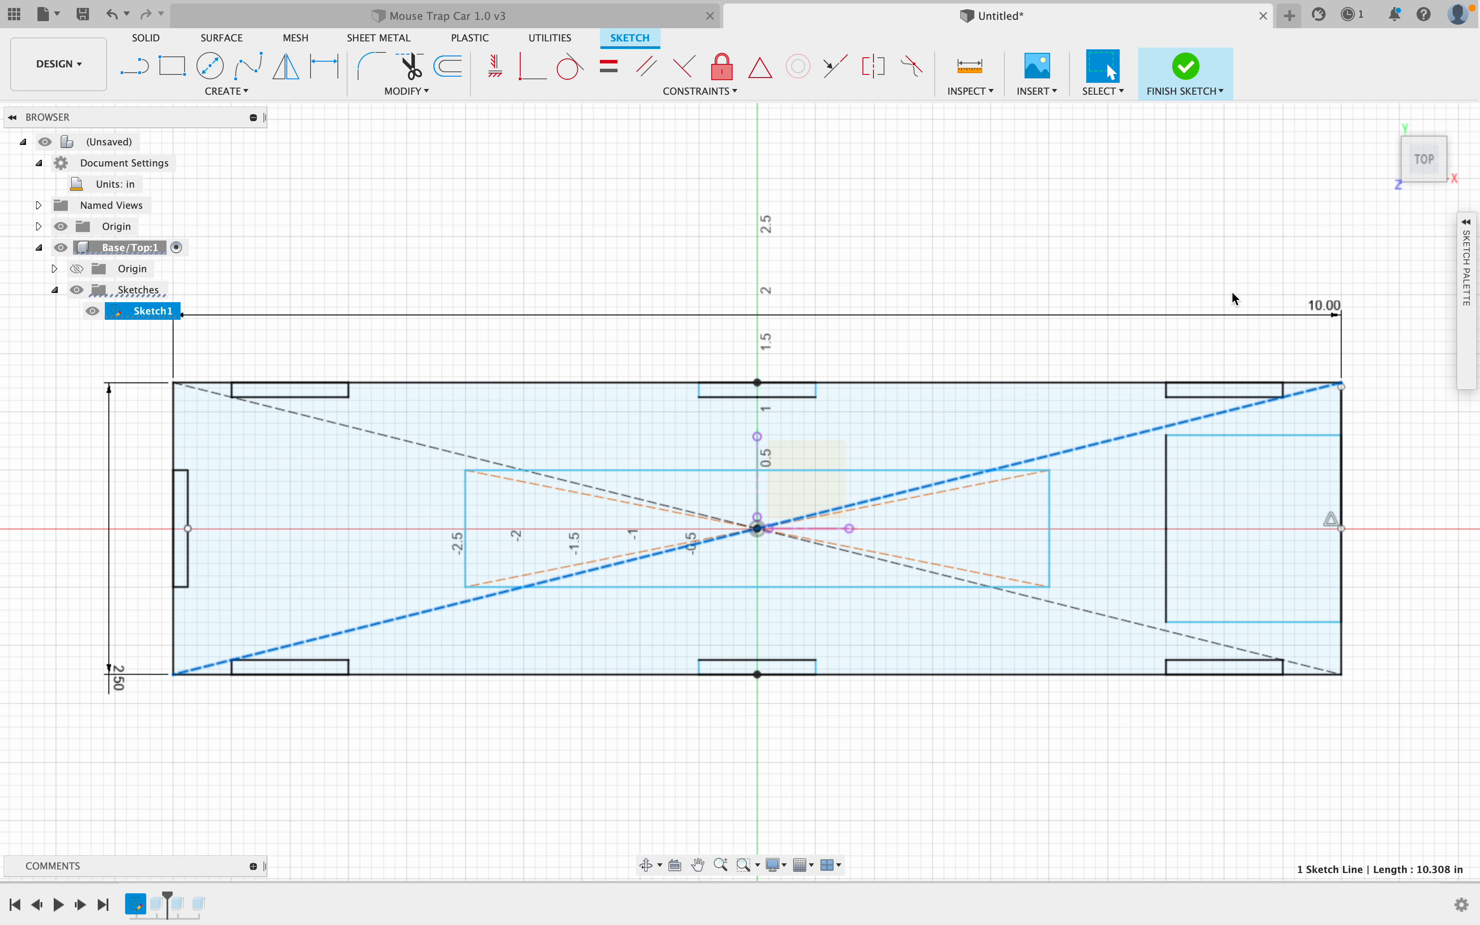
click(1215, 258)
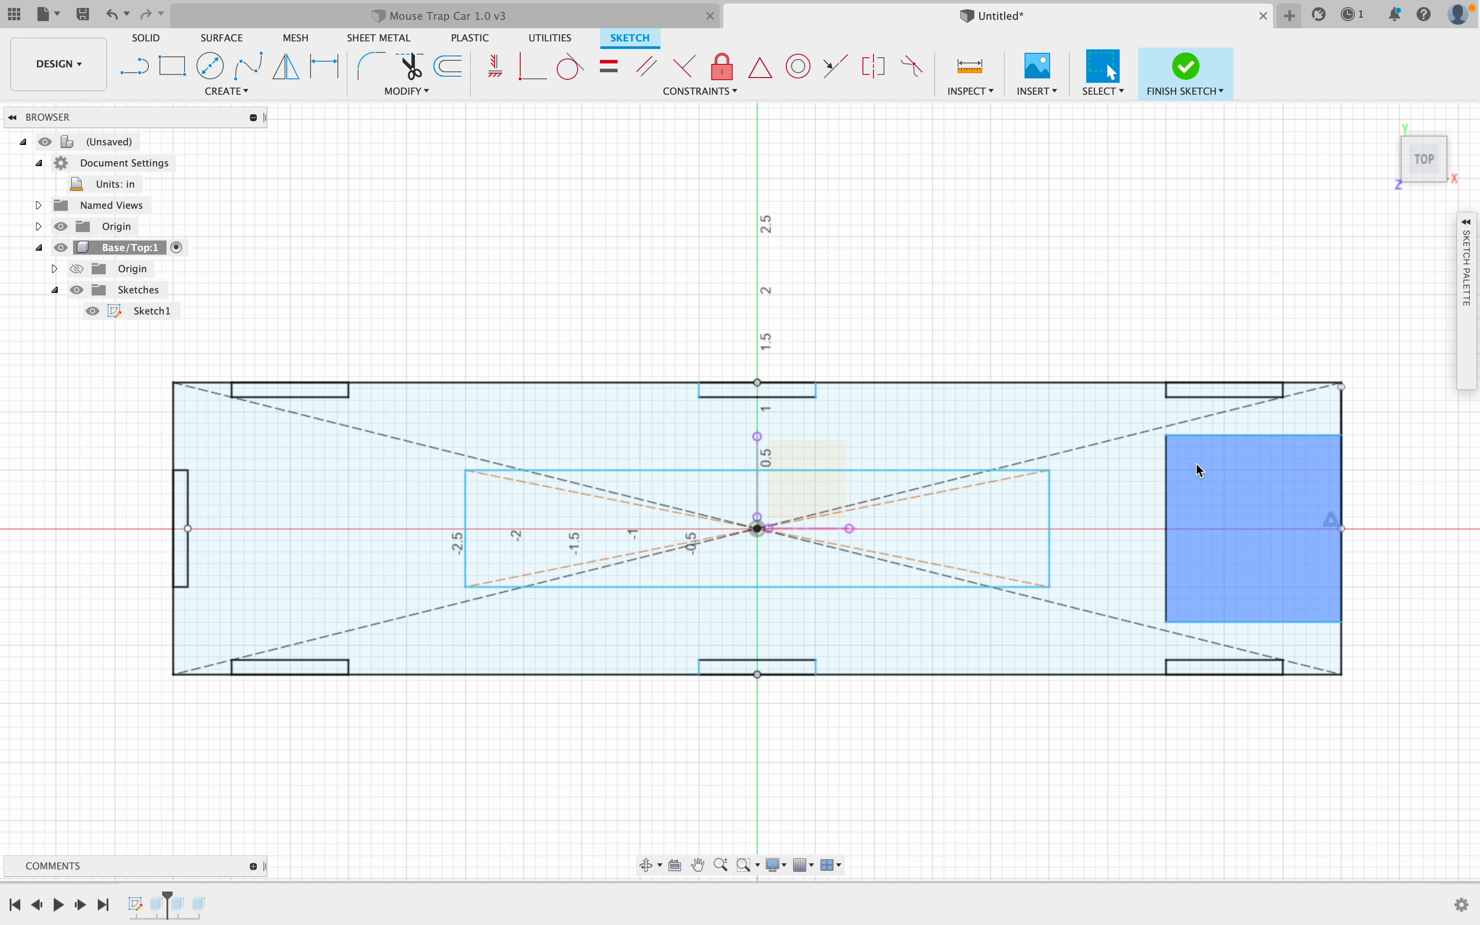
Finish the sketch and turn the model to show the plate's underside.
click(1185, 71)
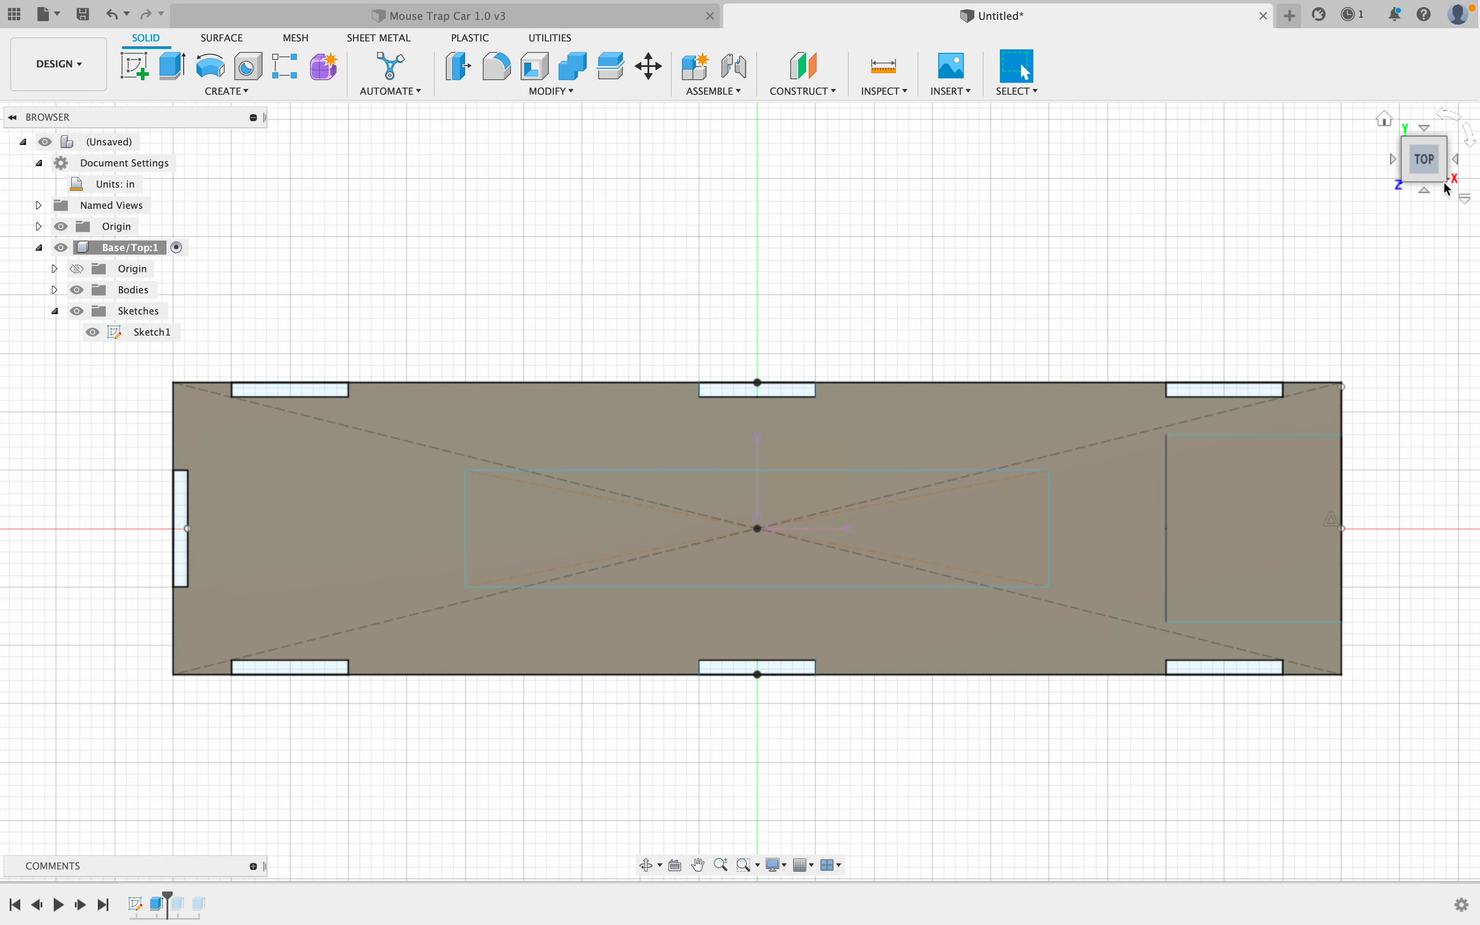
click(1386, 118)
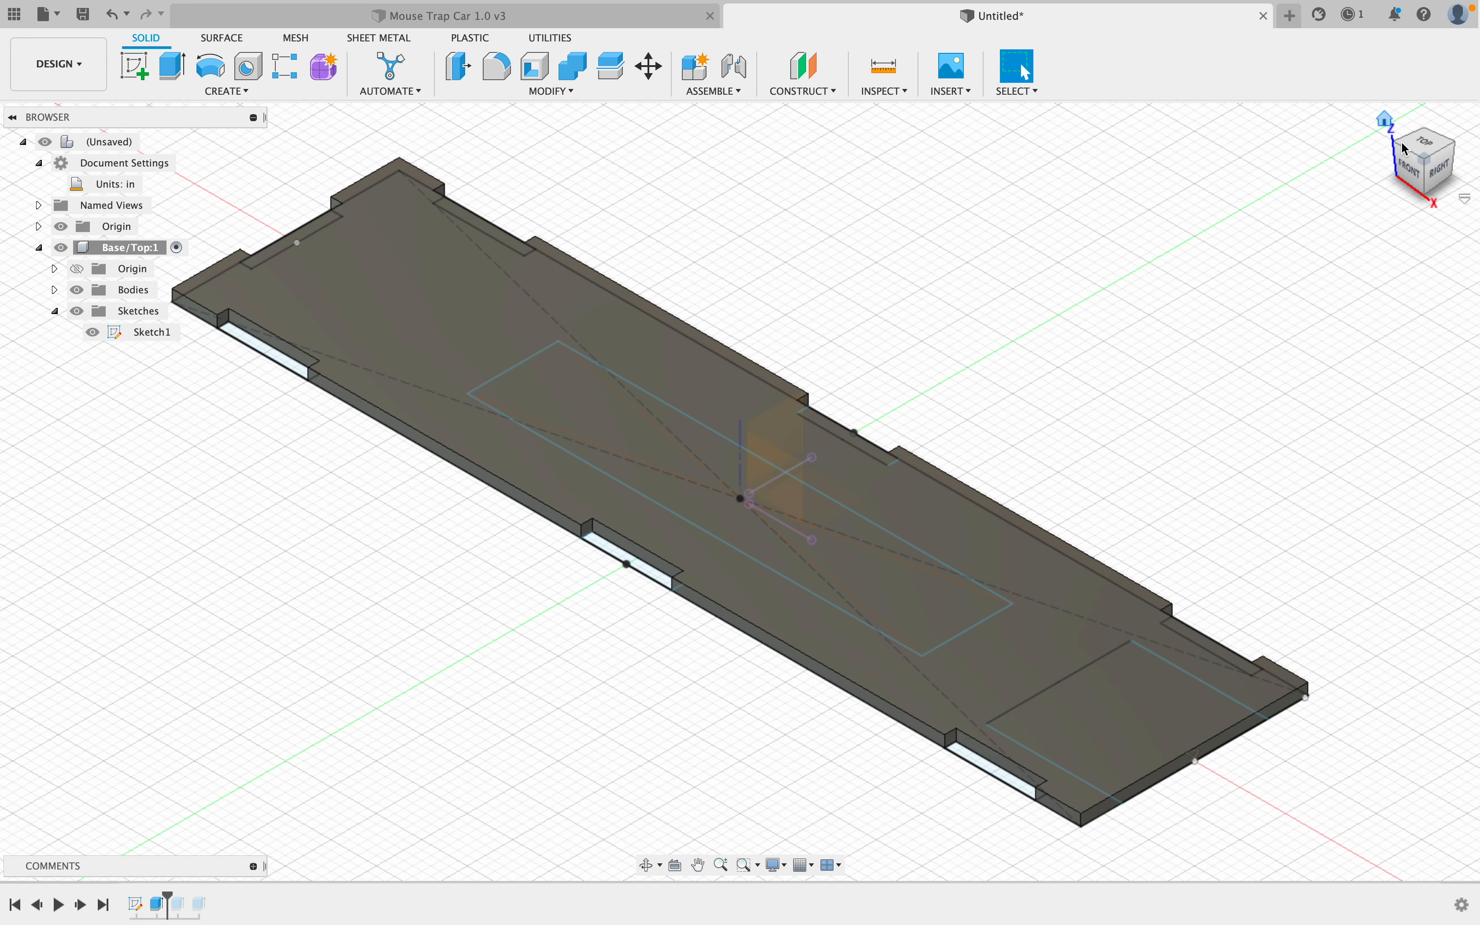
click(1427, 194)
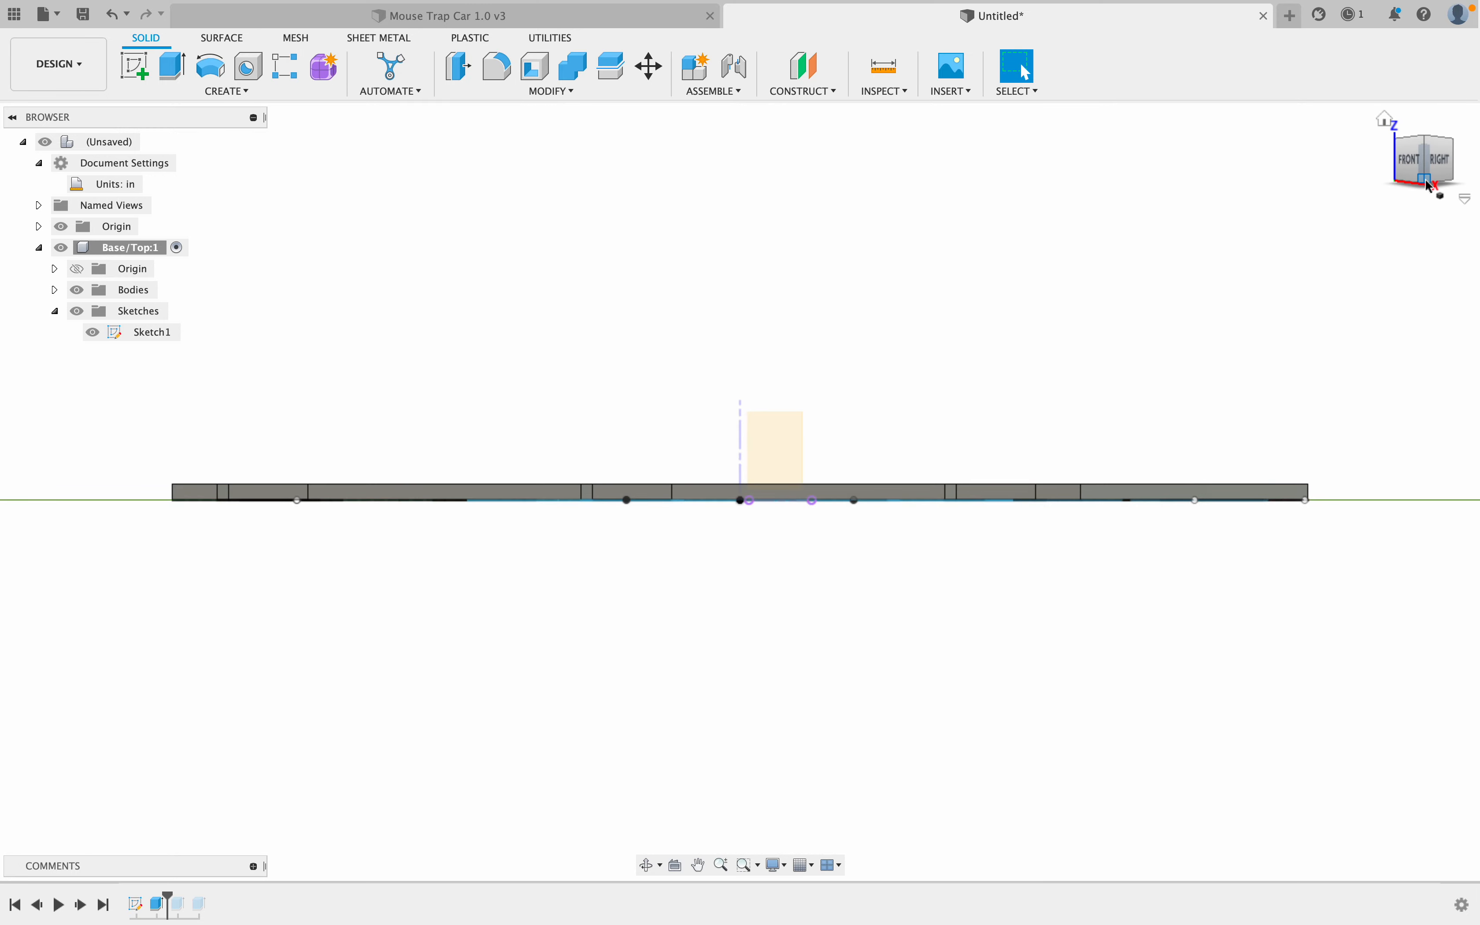
click(1431, 186)
click(1104, 281)
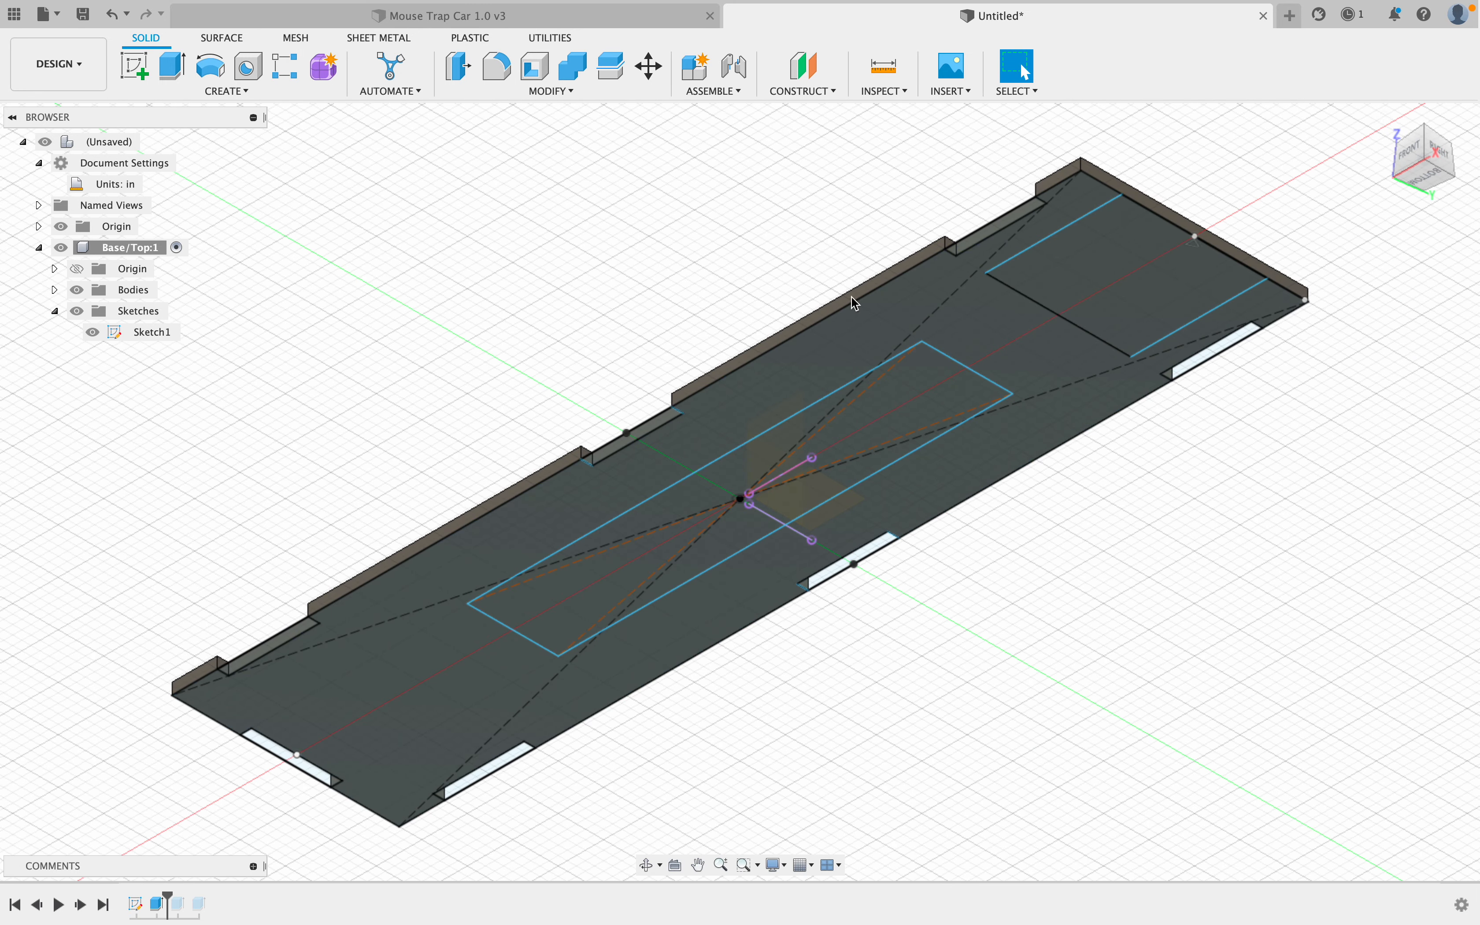
Extrude the right-end and central rectangle profiles as a Cut through the plate with the distance Thickness.
key(e)
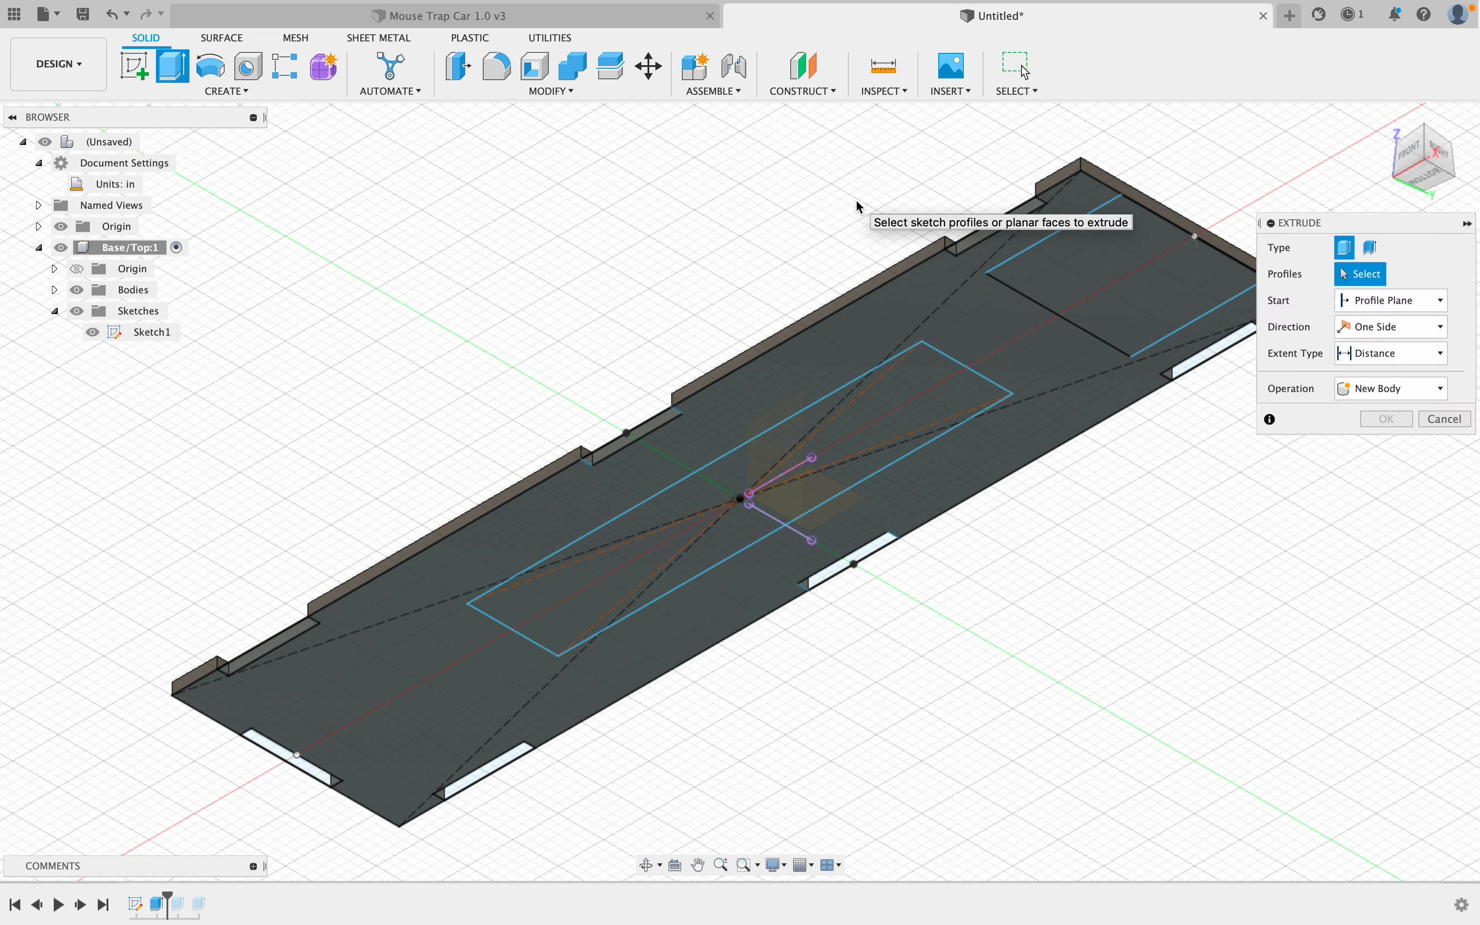
click(1150, 289)
click(942, 389)
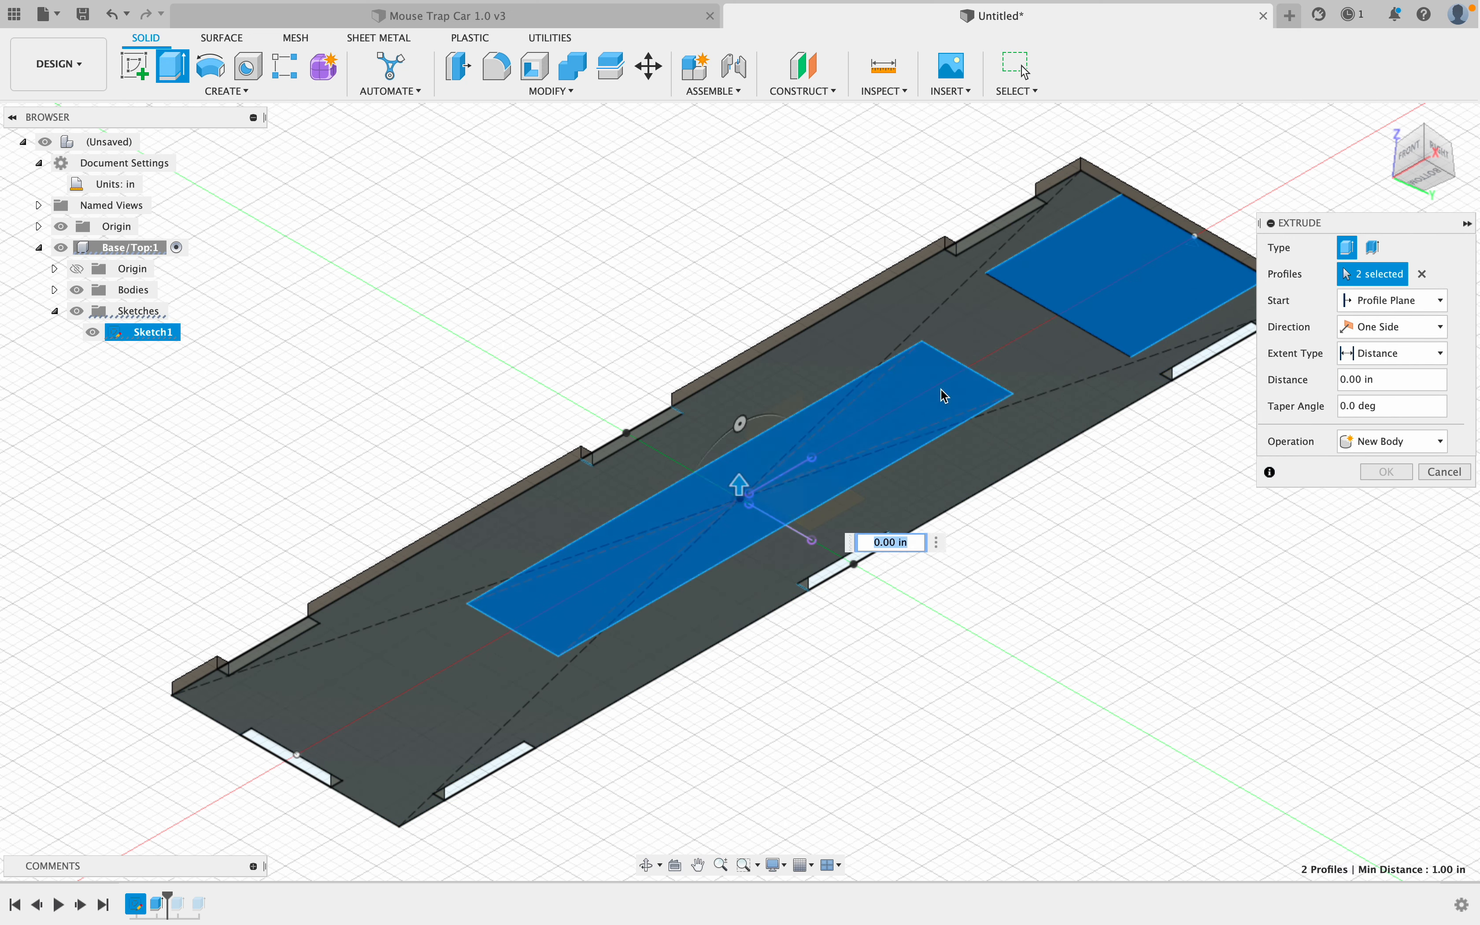
click(1390, 441)
click(1385, 483)
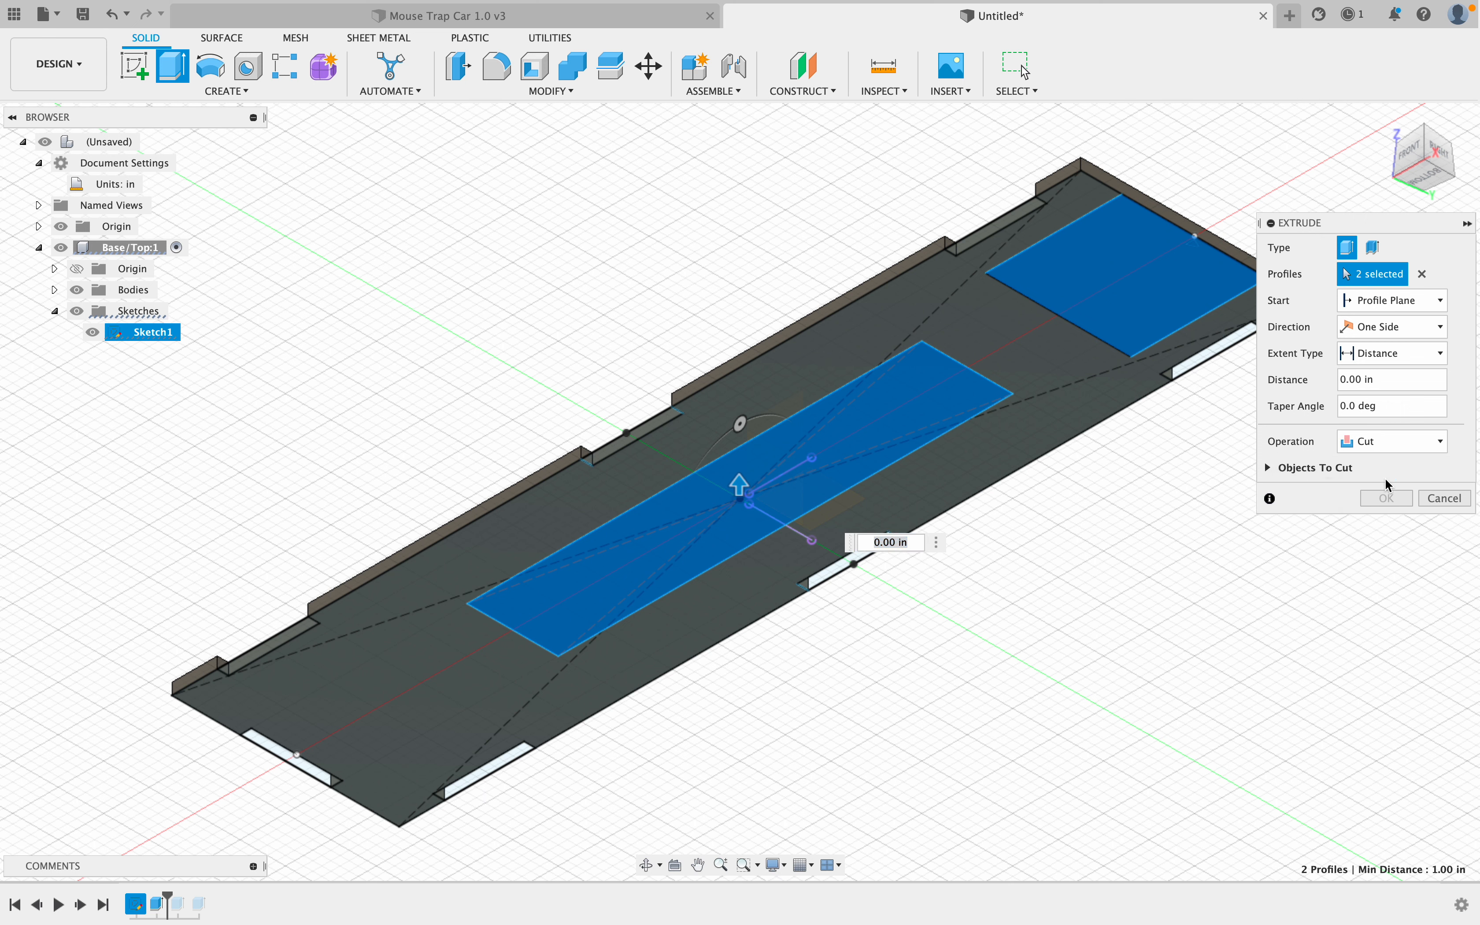
click(1395, 375)
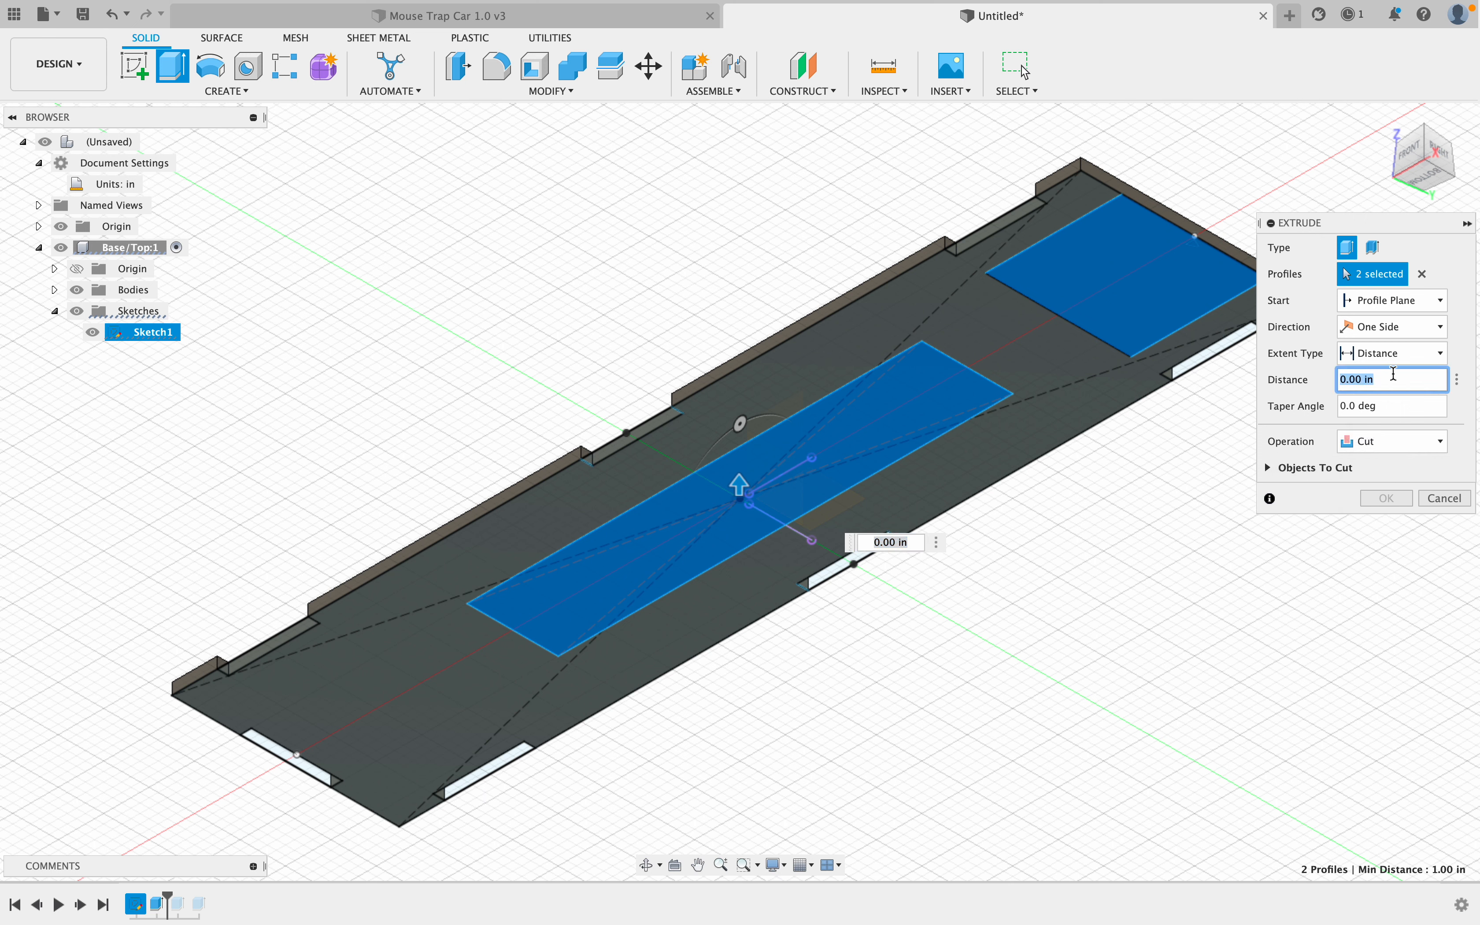
click(902, 546)
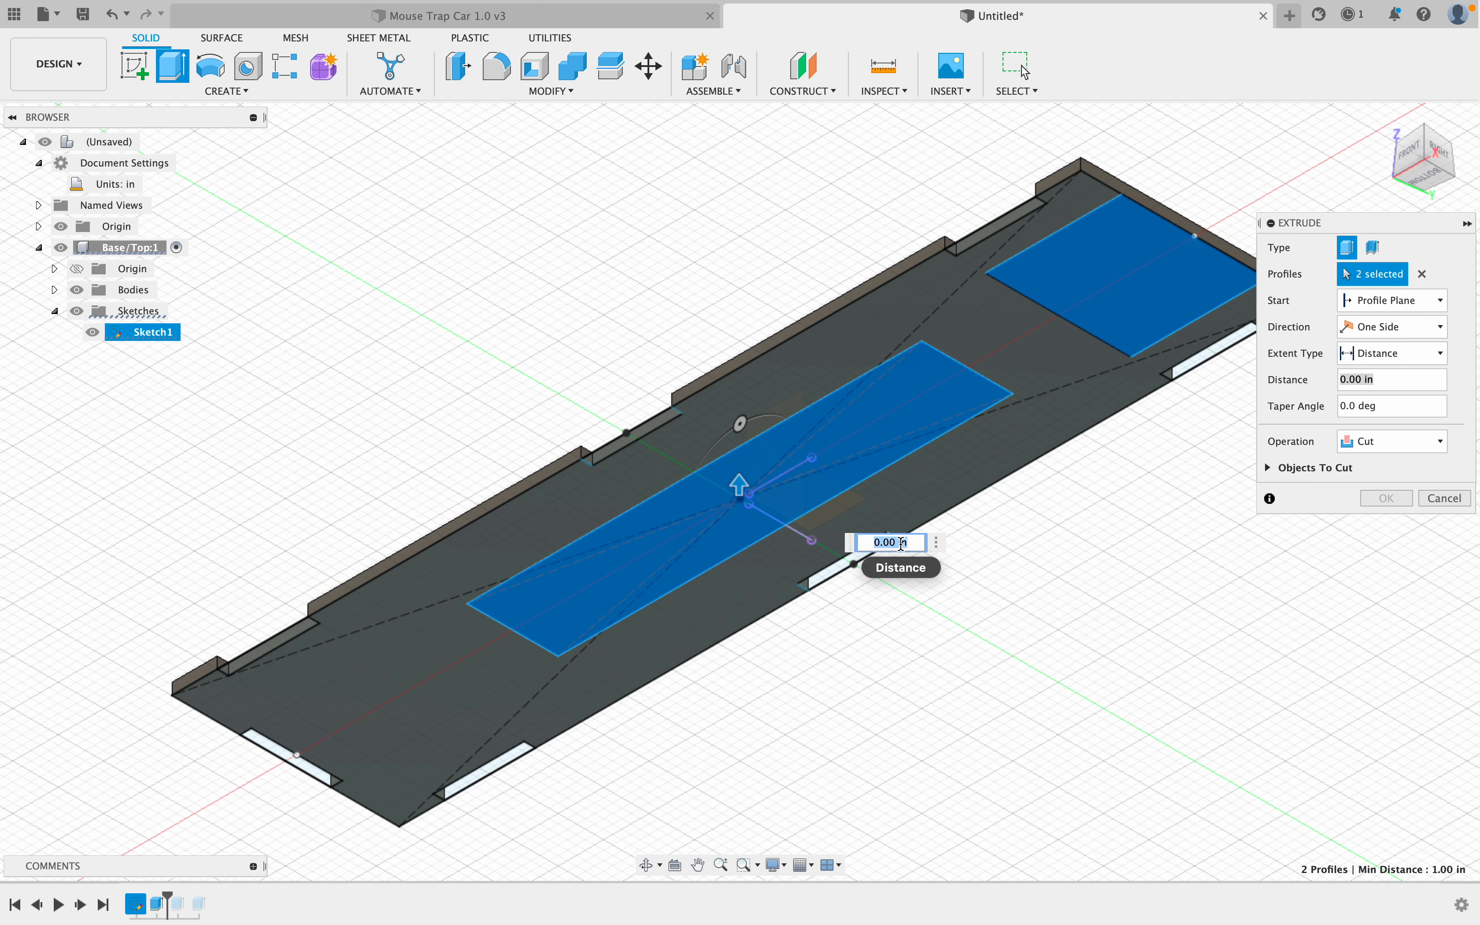
text(Thi)
click(915, 570)
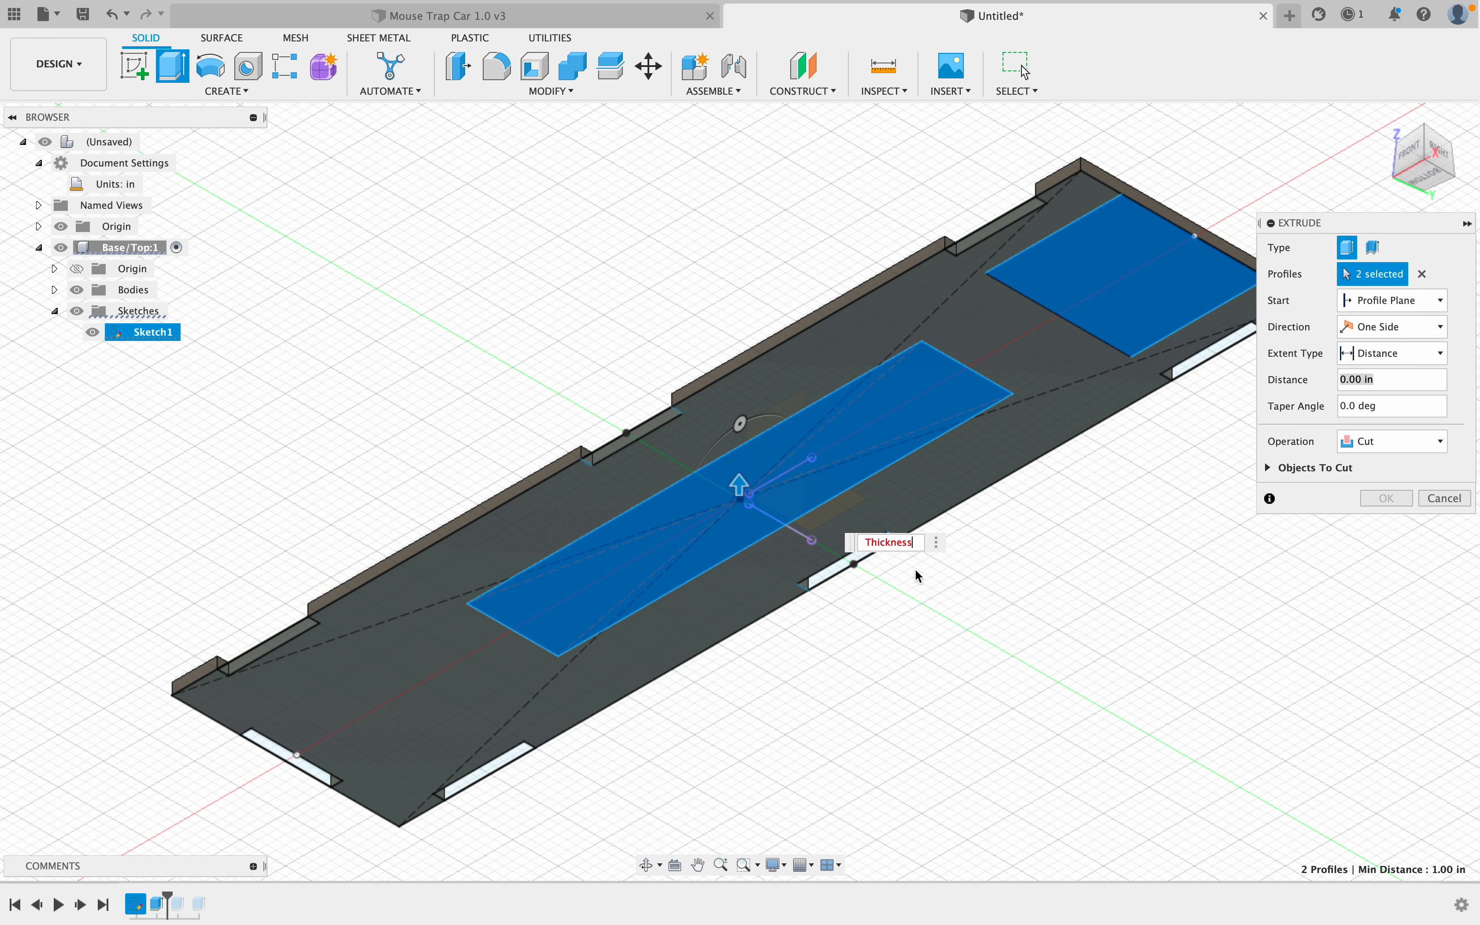
key(Return)
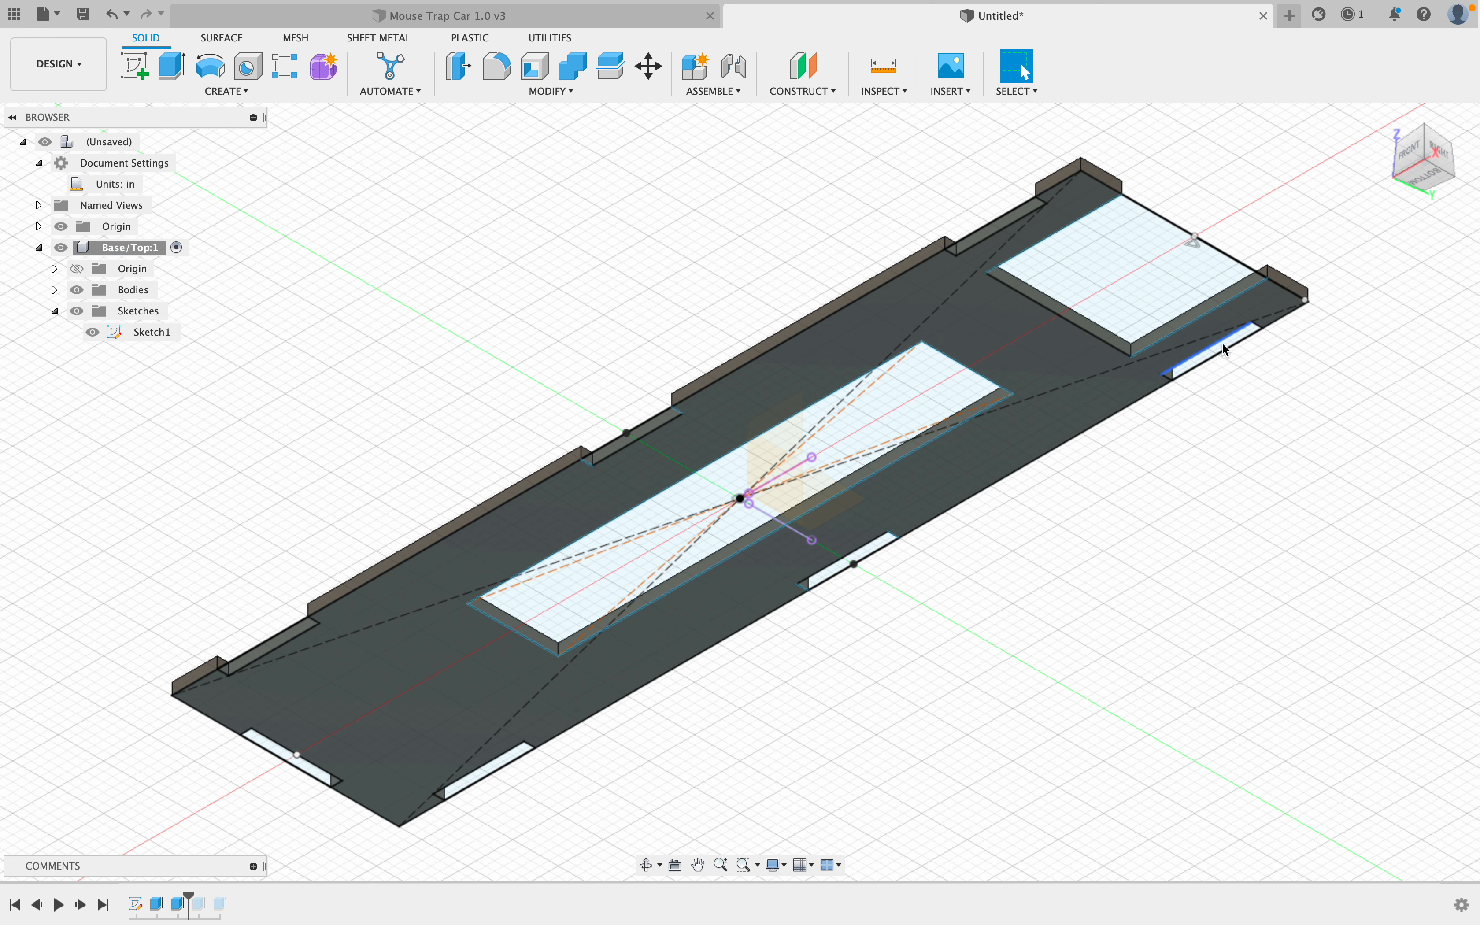
click(1387, 120)
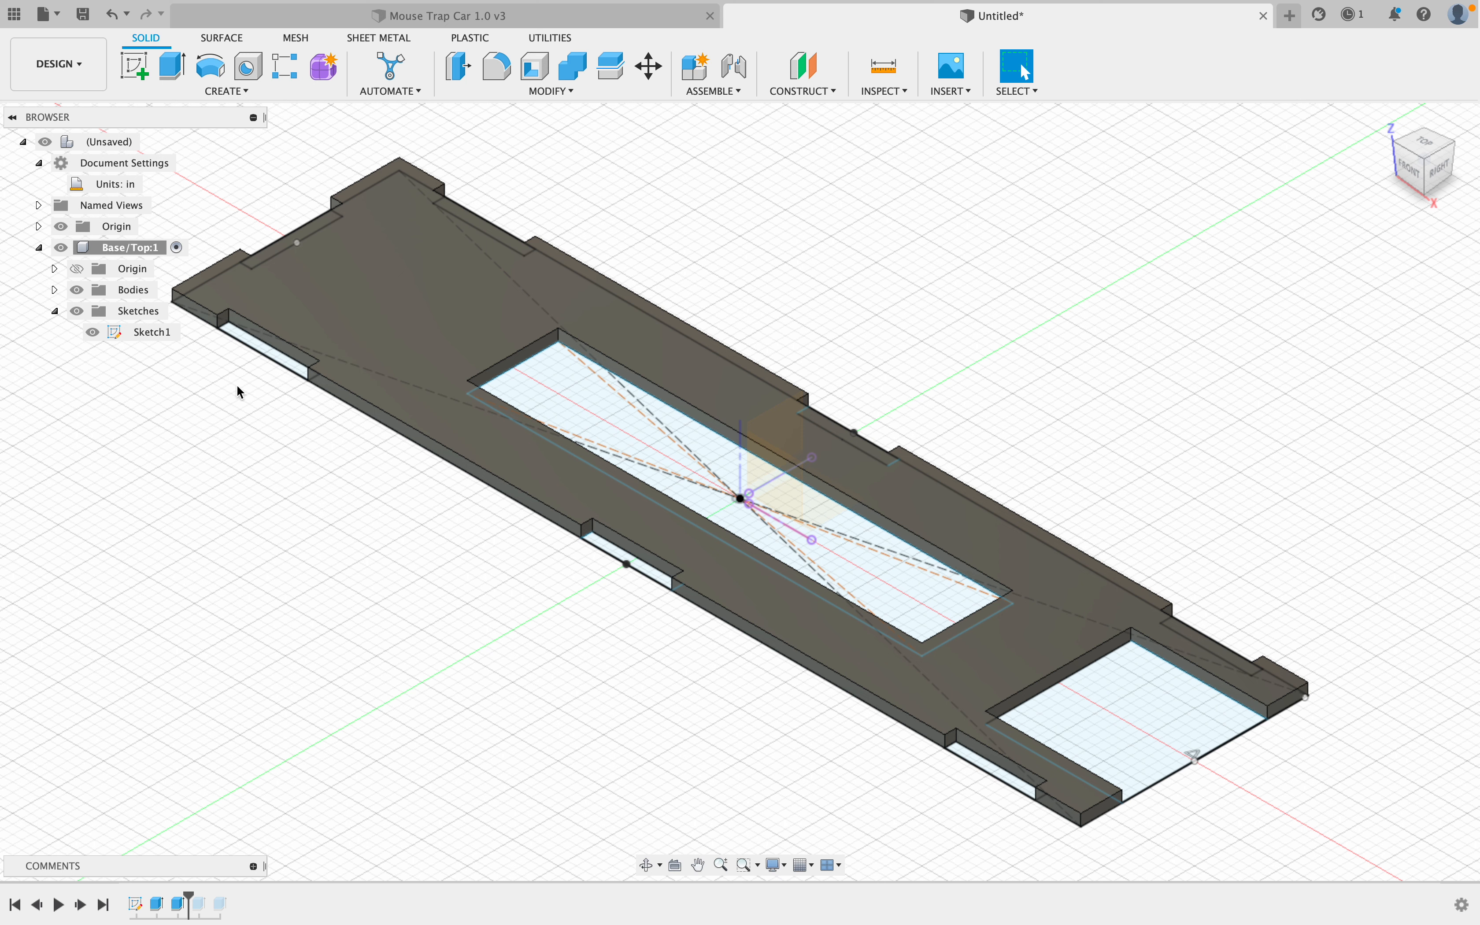
mouse_move(1141, 15)
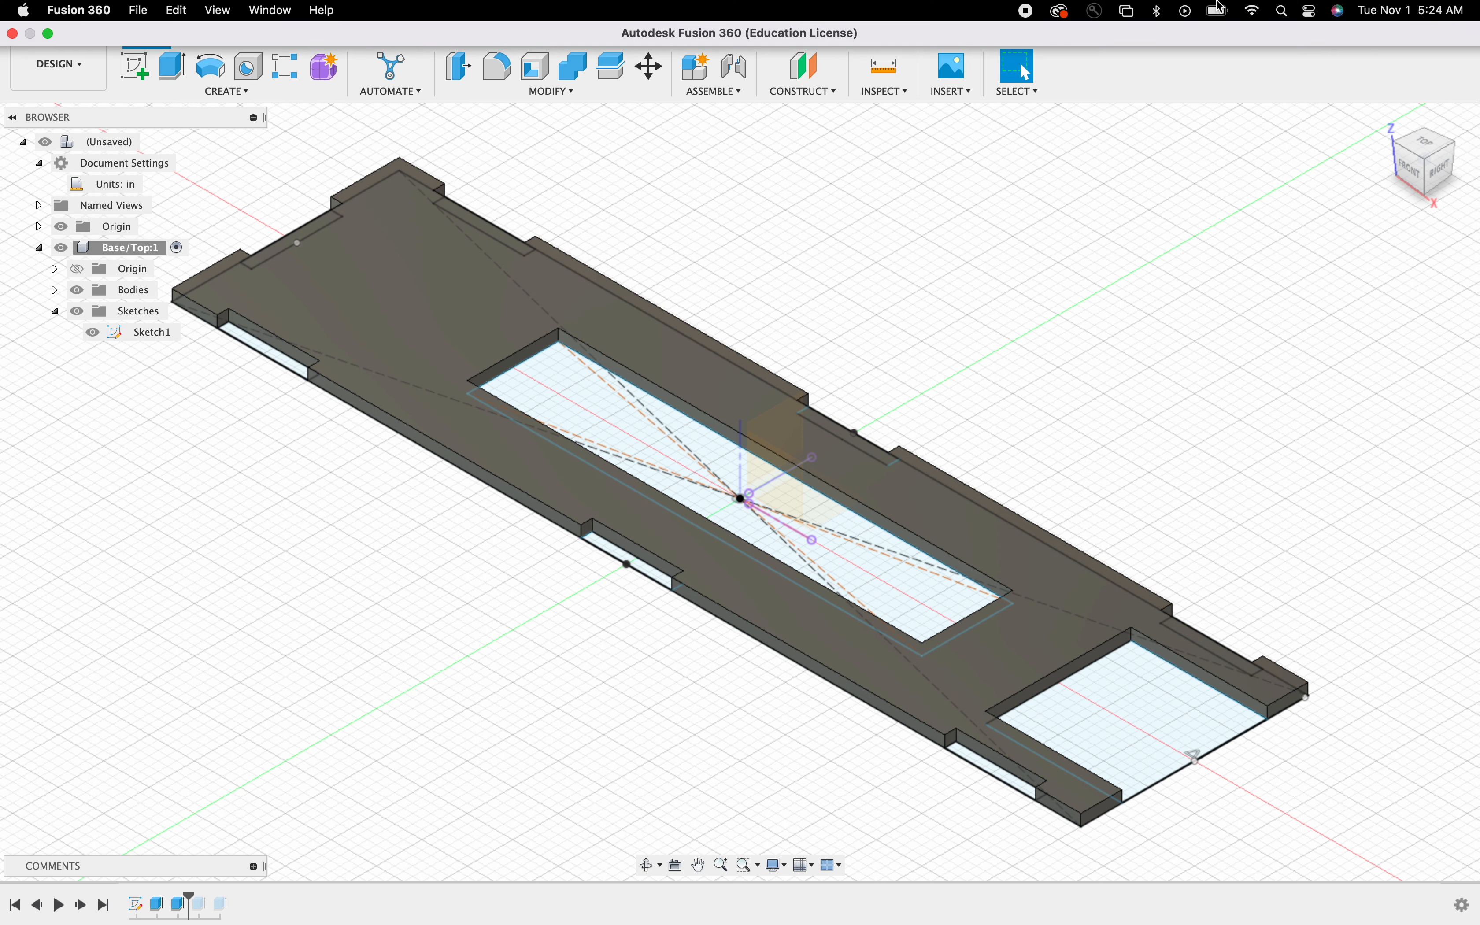